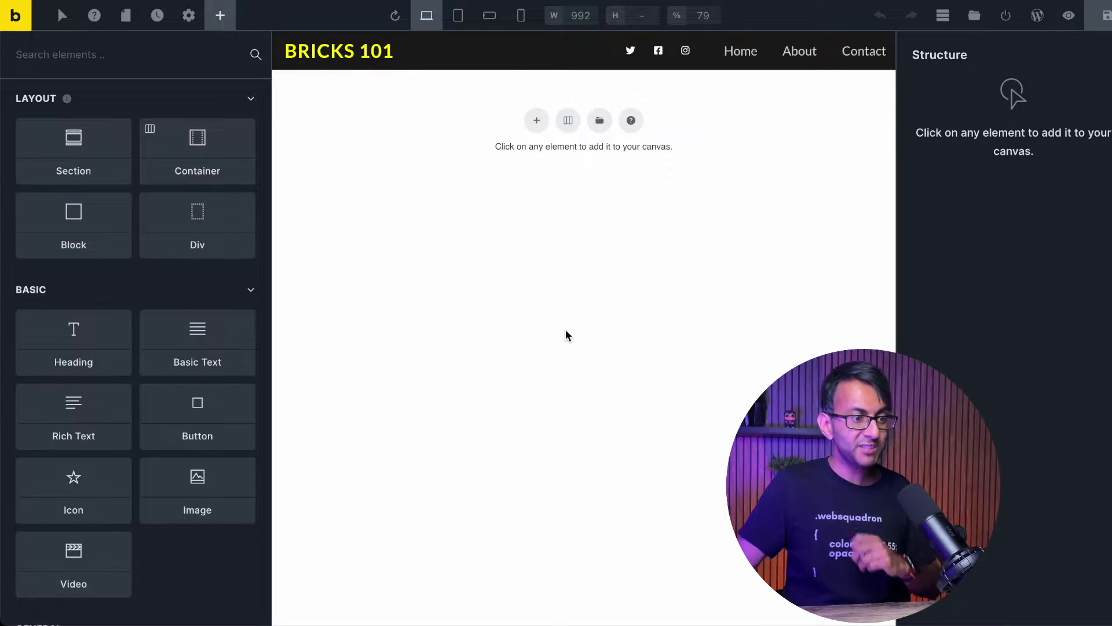
left_click(533, 123)
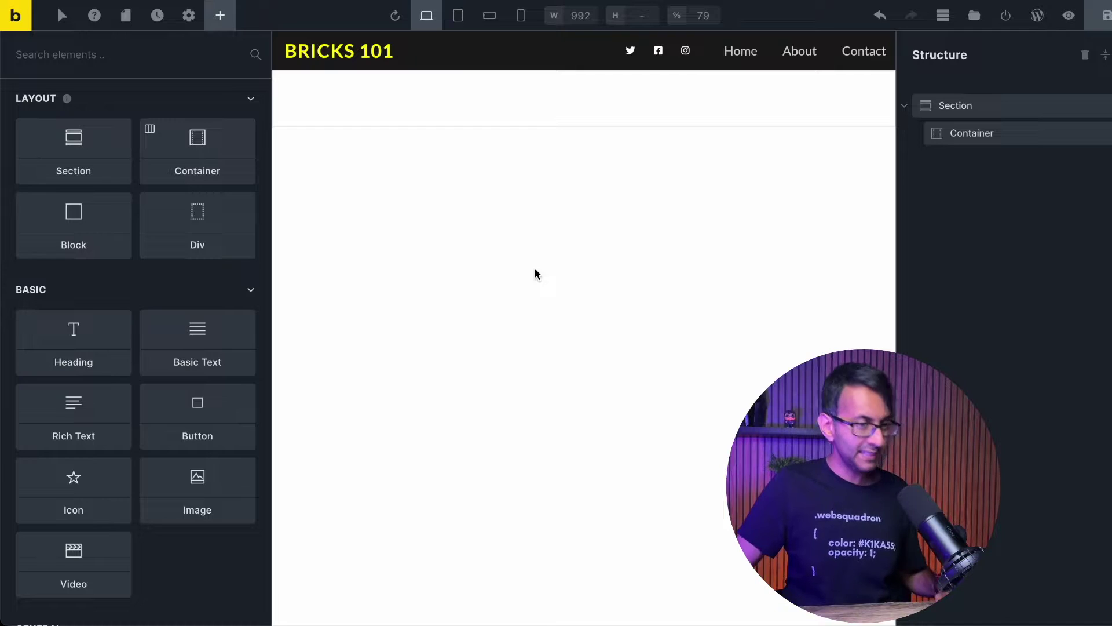
key("ctrl+z")
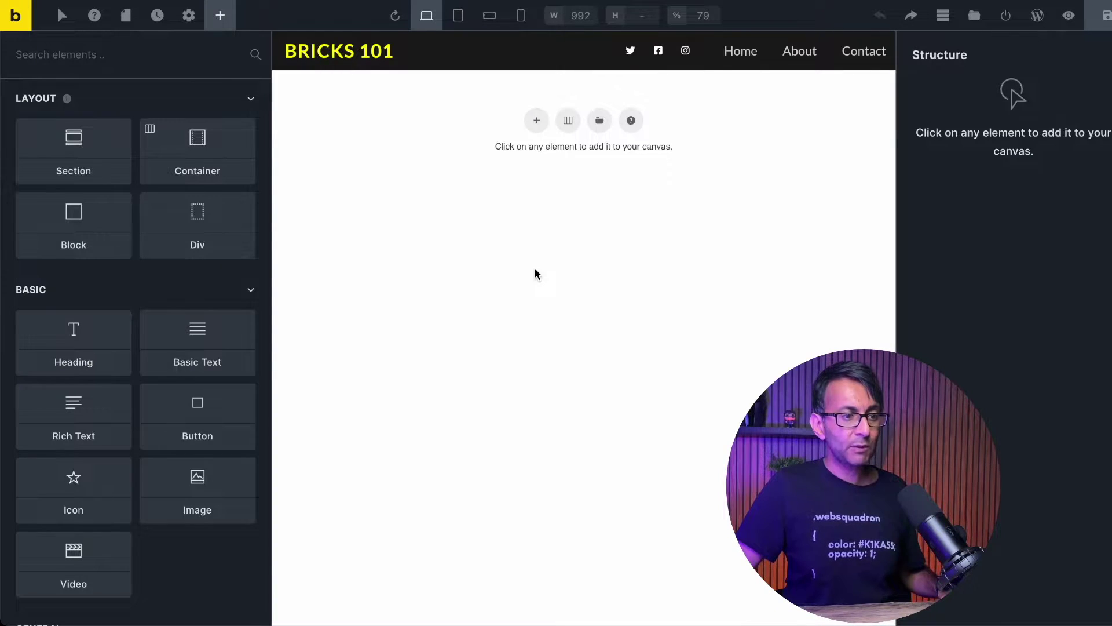
left_click(569, 122)
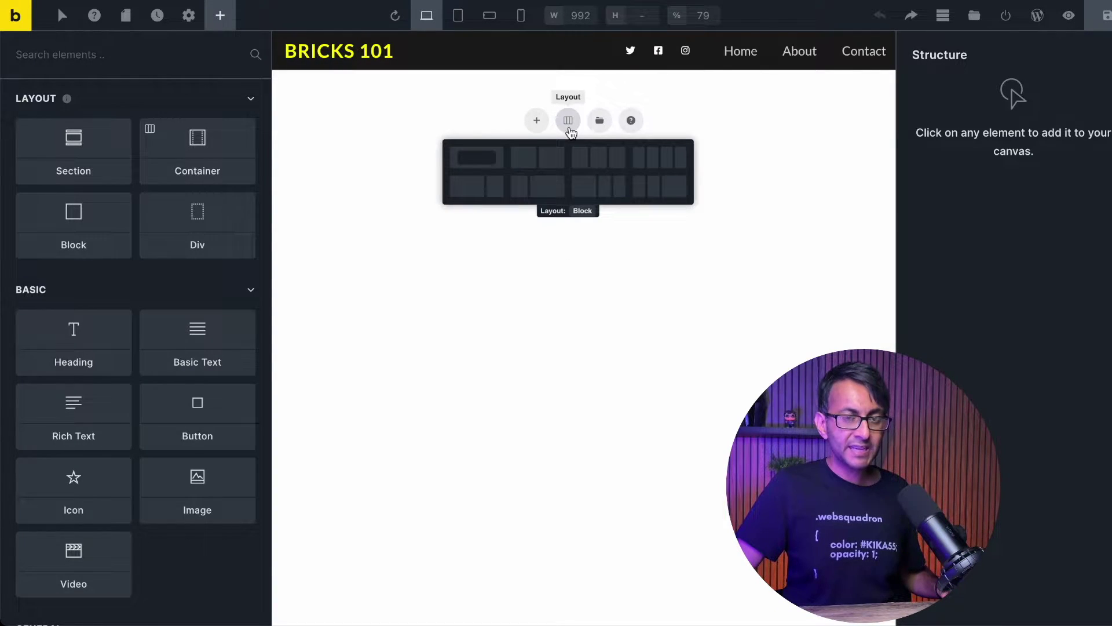
left_click(546, 164)
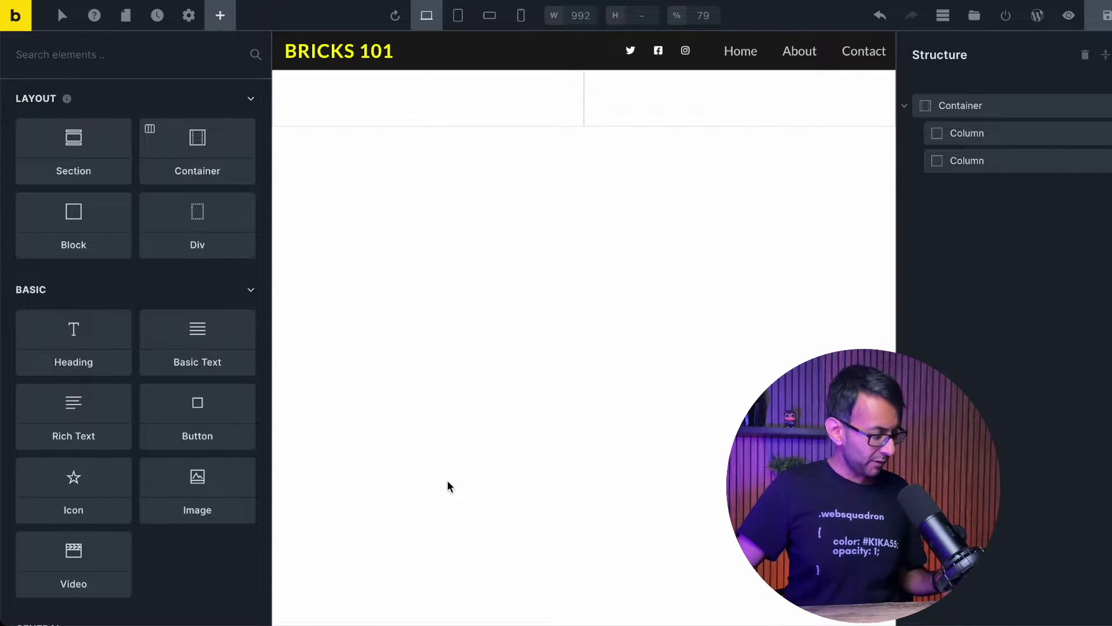
key("ctrl+z")
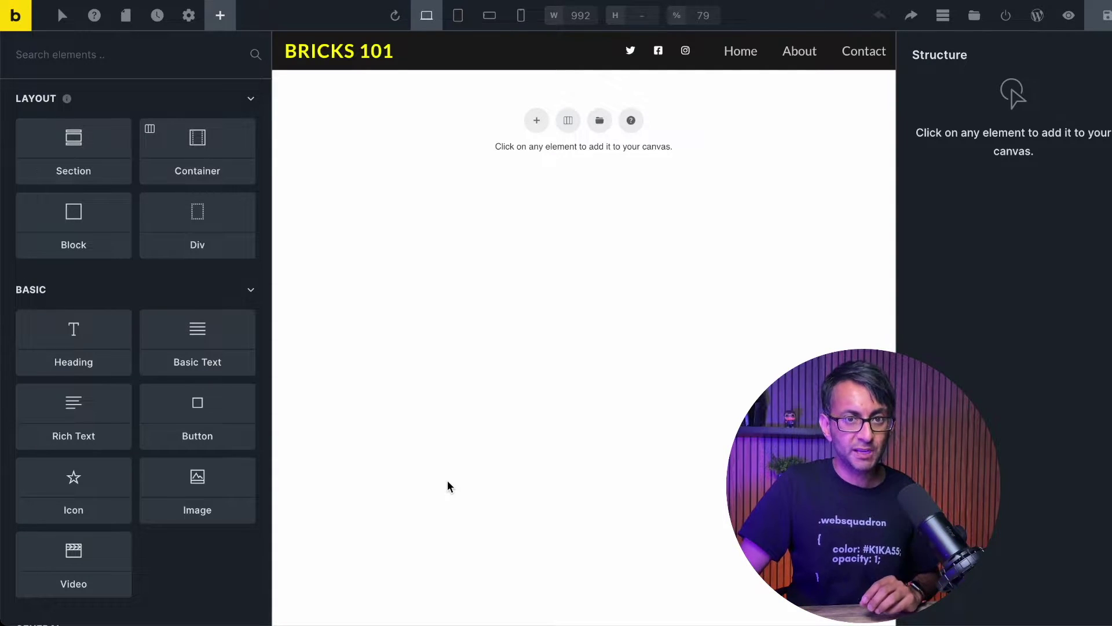
Add a Section holding a Container and show the Section's Style layout sizing settings.
left_click(537, 120)
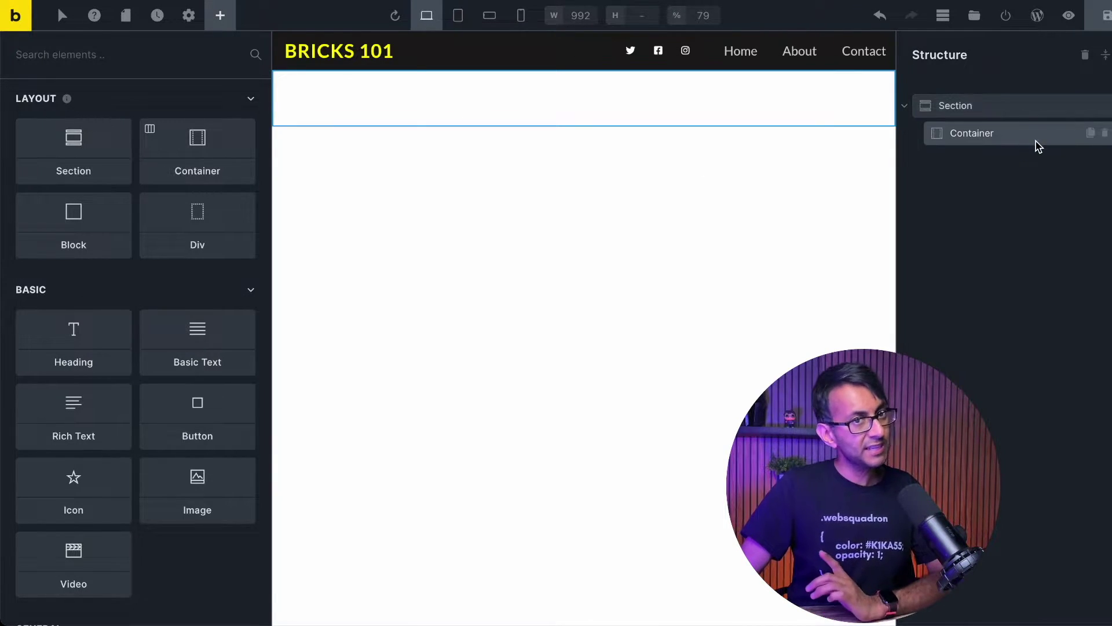
left_click(1040, 113)
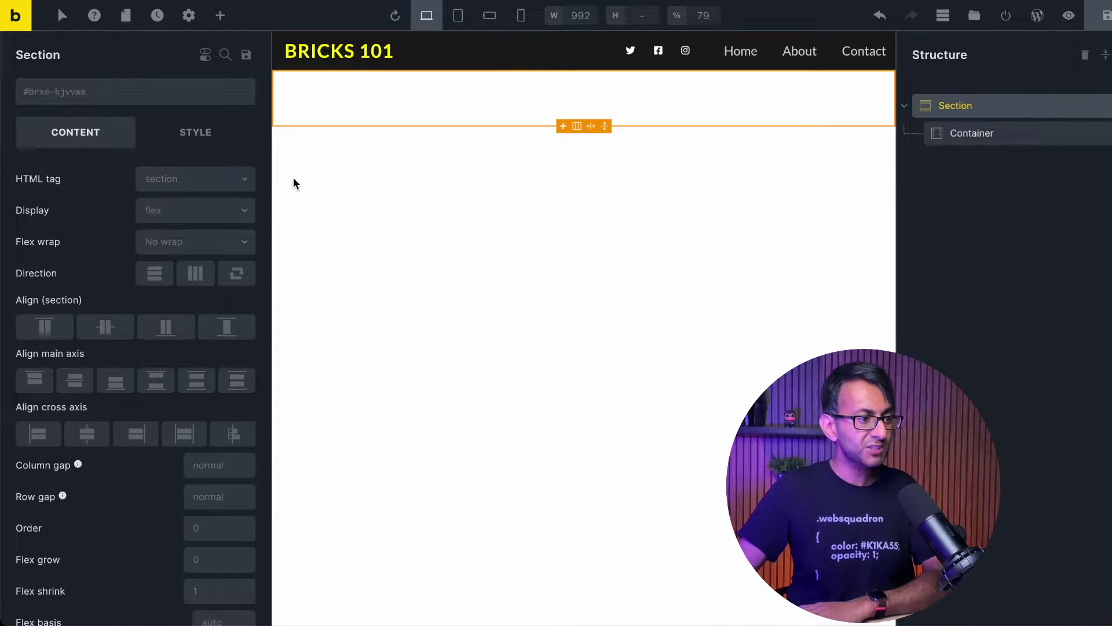
left_click(200, 144)
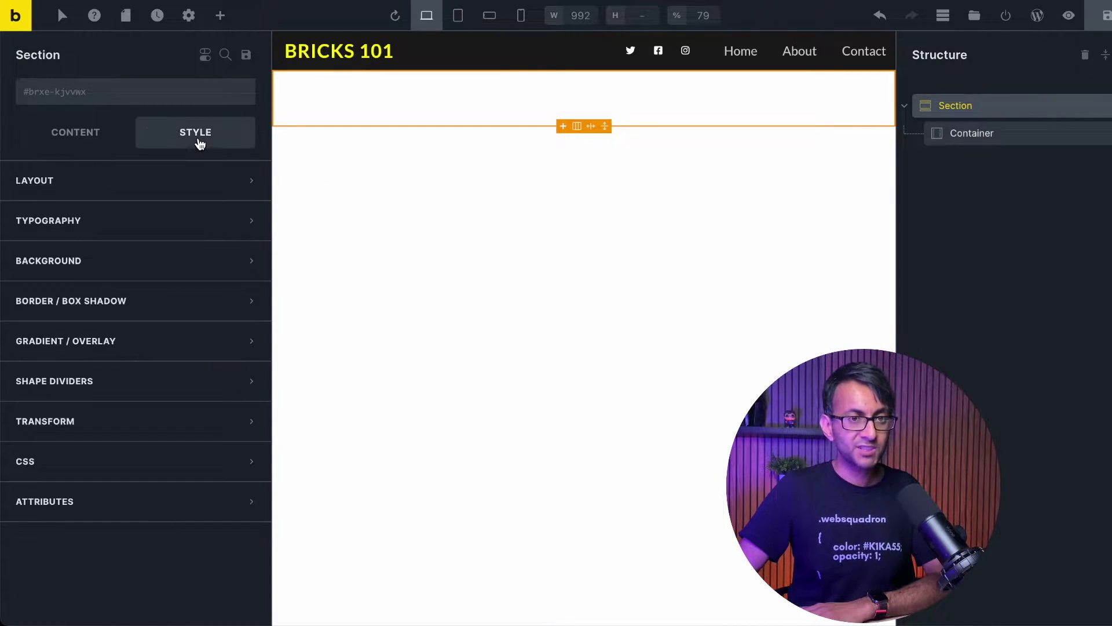
left_click(62, 142)
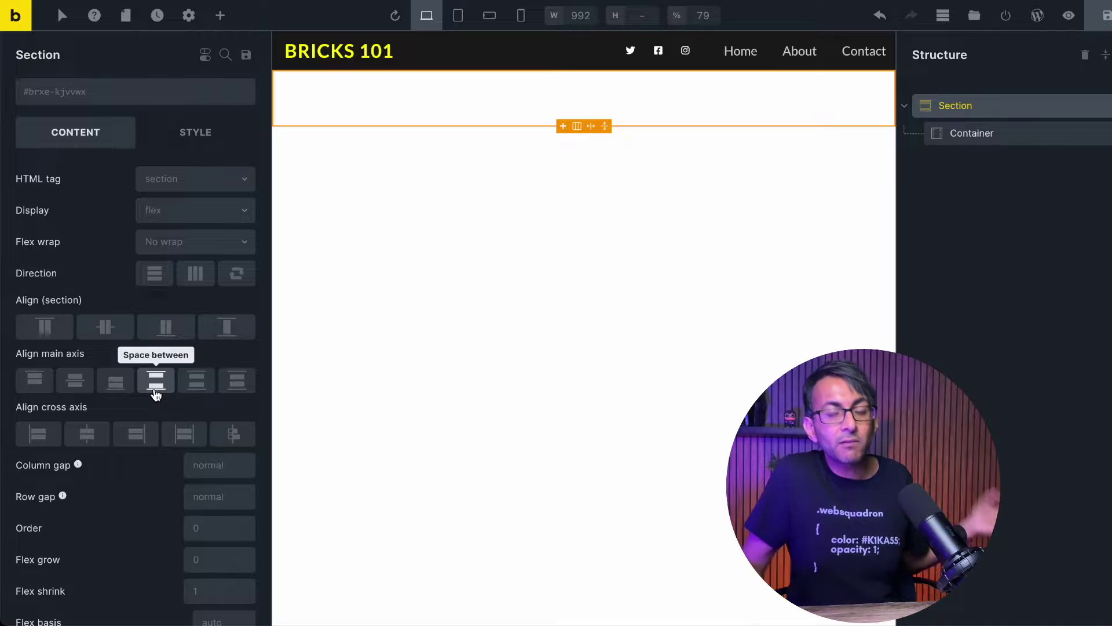
left_click(194, 137)
left_click(123, 193)
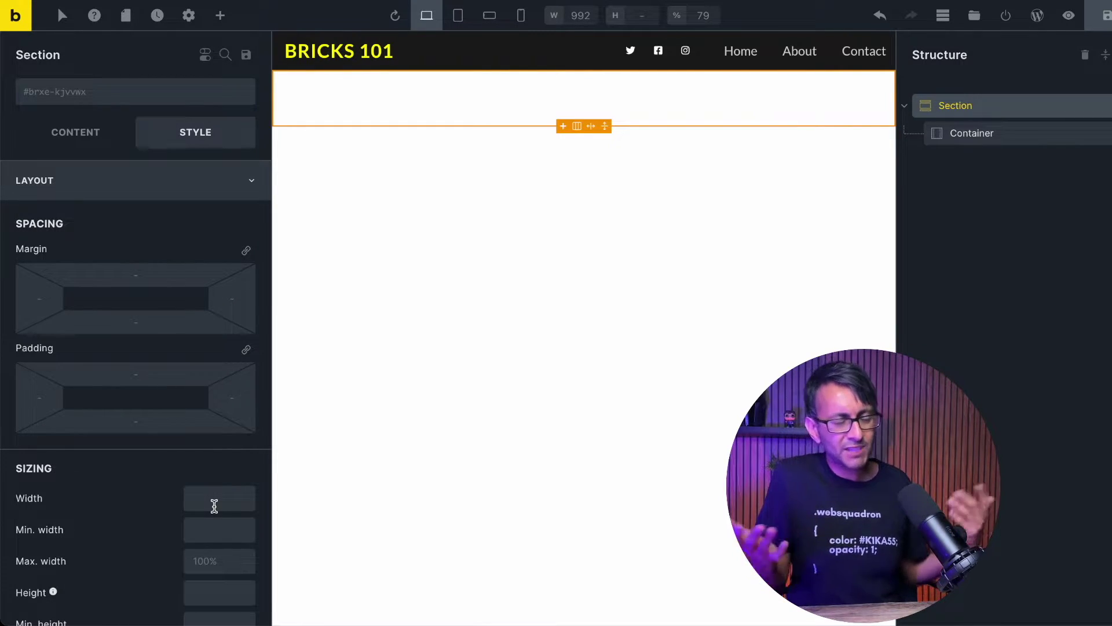
scroll(214, 507, "down", 3)
Set the Section's height to 100vh.
left_click(210, 460)
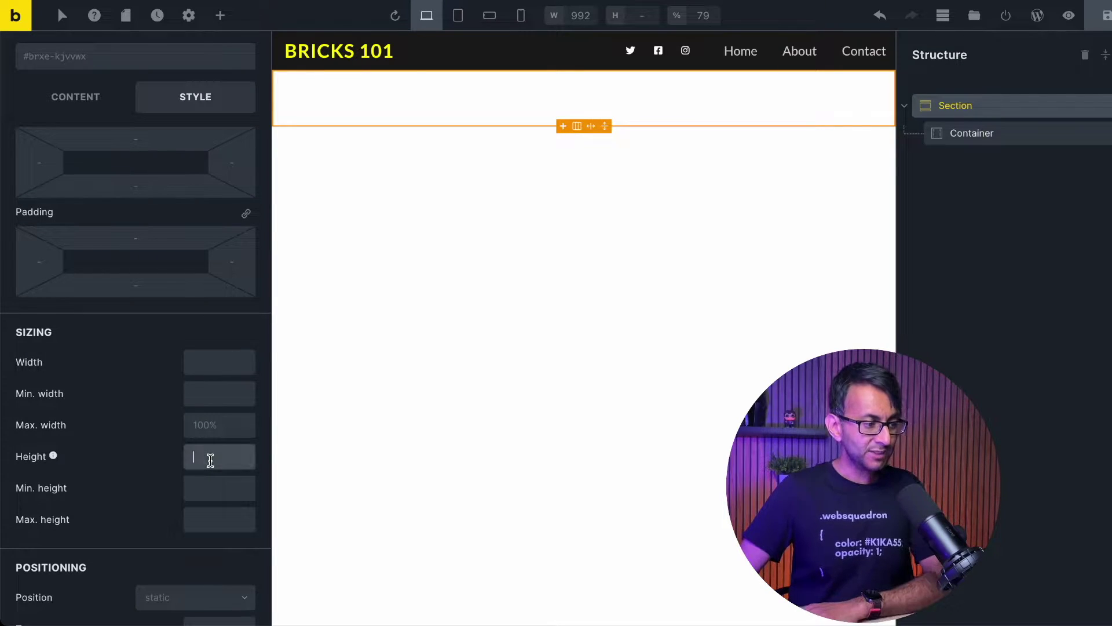
type("100")
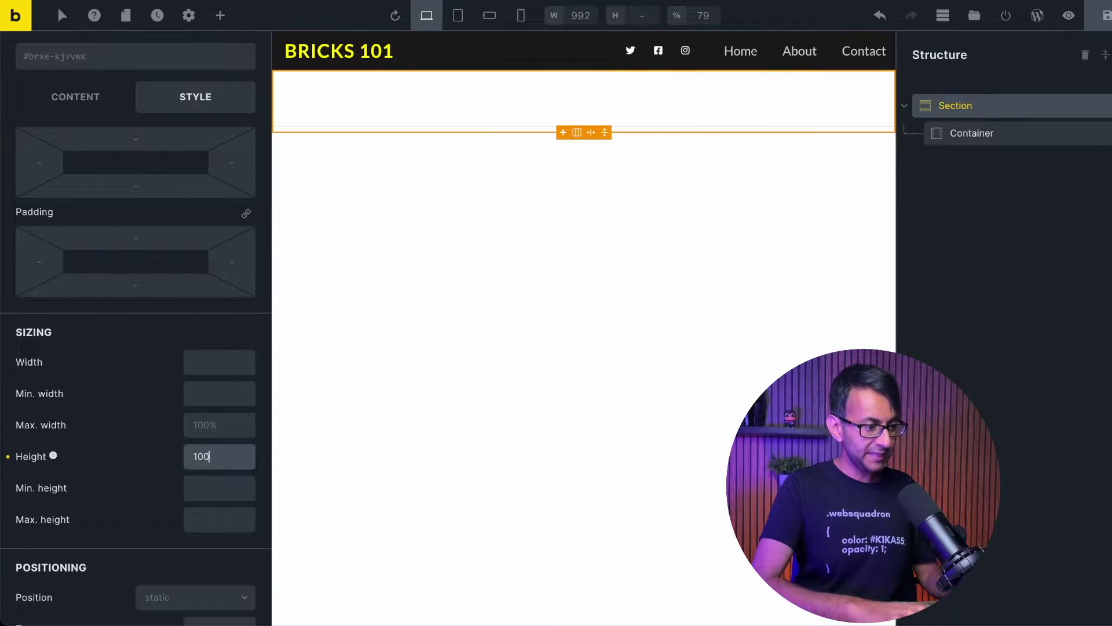
type("vh")
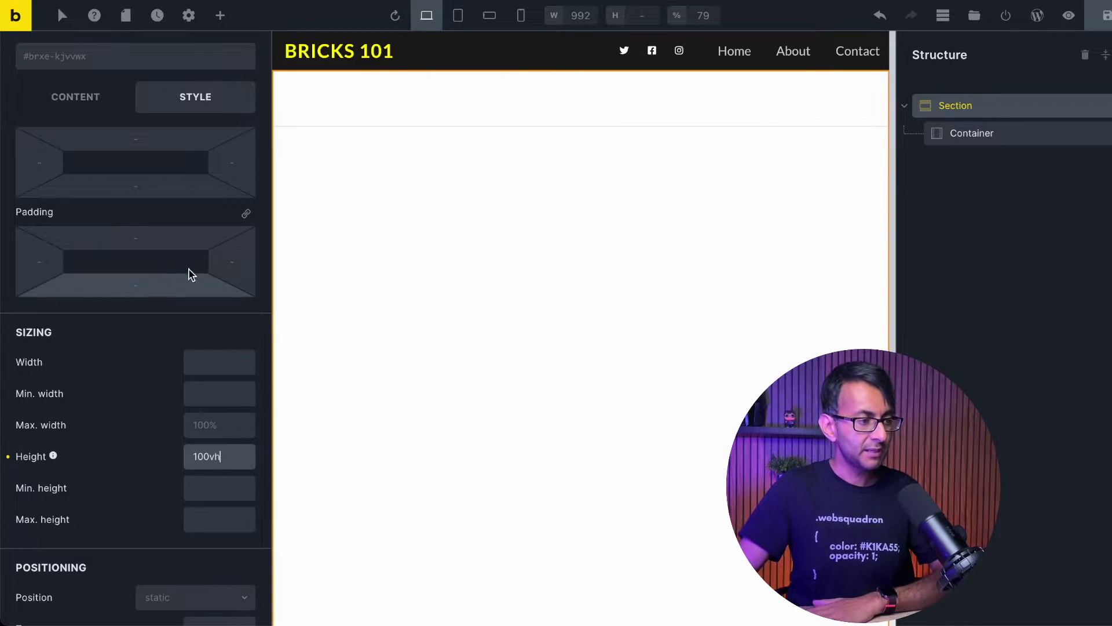
scroll(147, 269, "up", 3)
Give the Section a black #000000 background from the New colour palette.
left_click(172, 189)
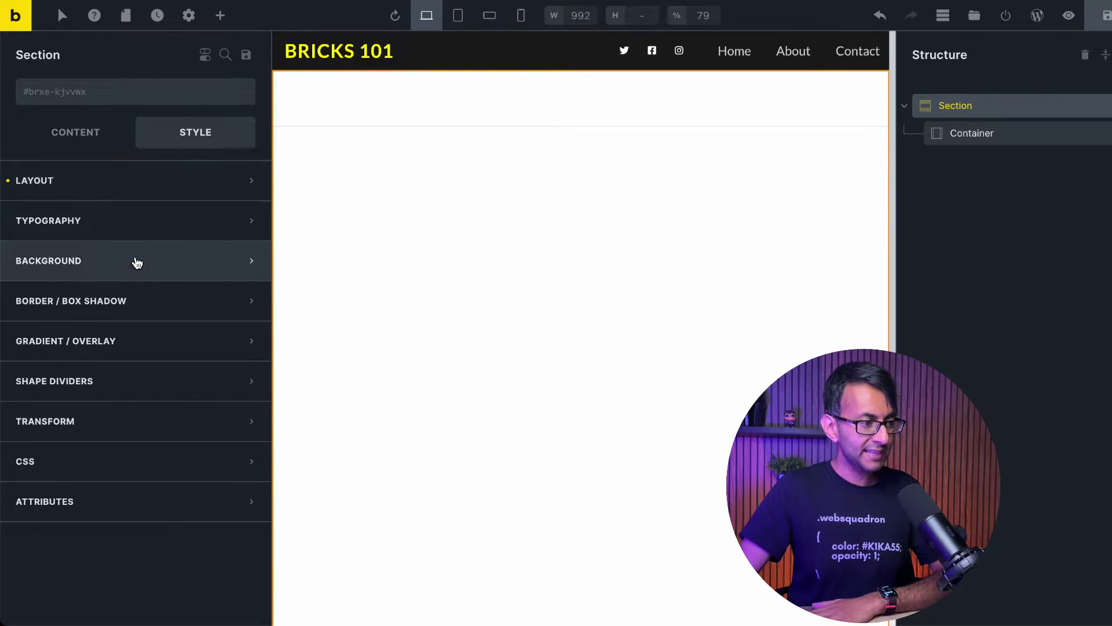
left_click(139, 260)
left_click(244, 299)
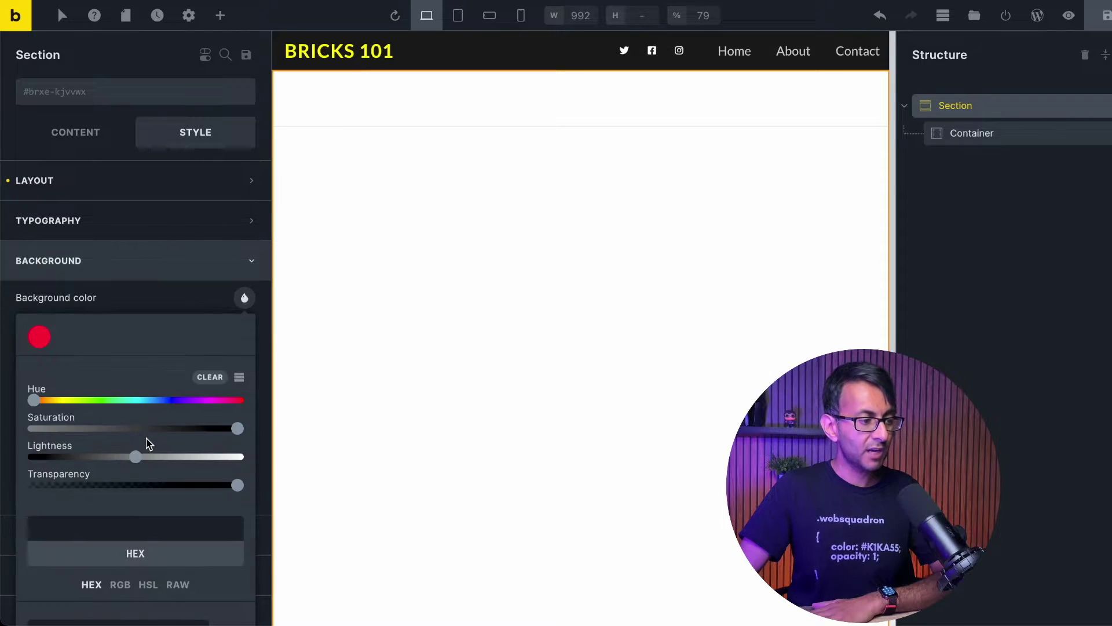
scroll(116, 440, "down", 1)
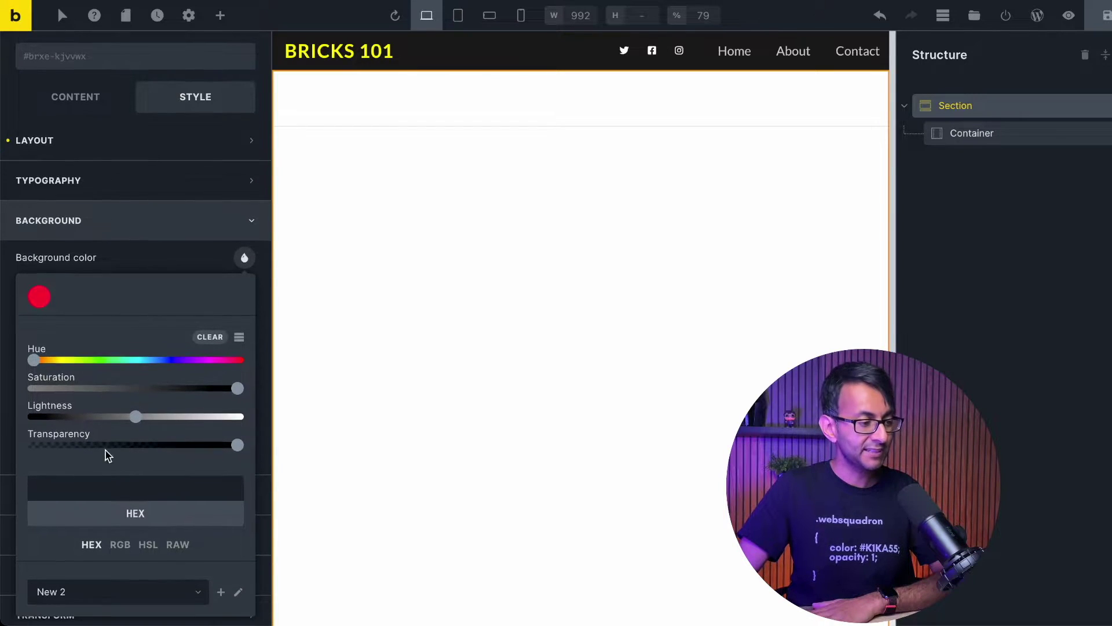
left_click(123, 588)
scroll(104, 606, "down", 1)
left_click(104, 587)
left_click(205, 247)
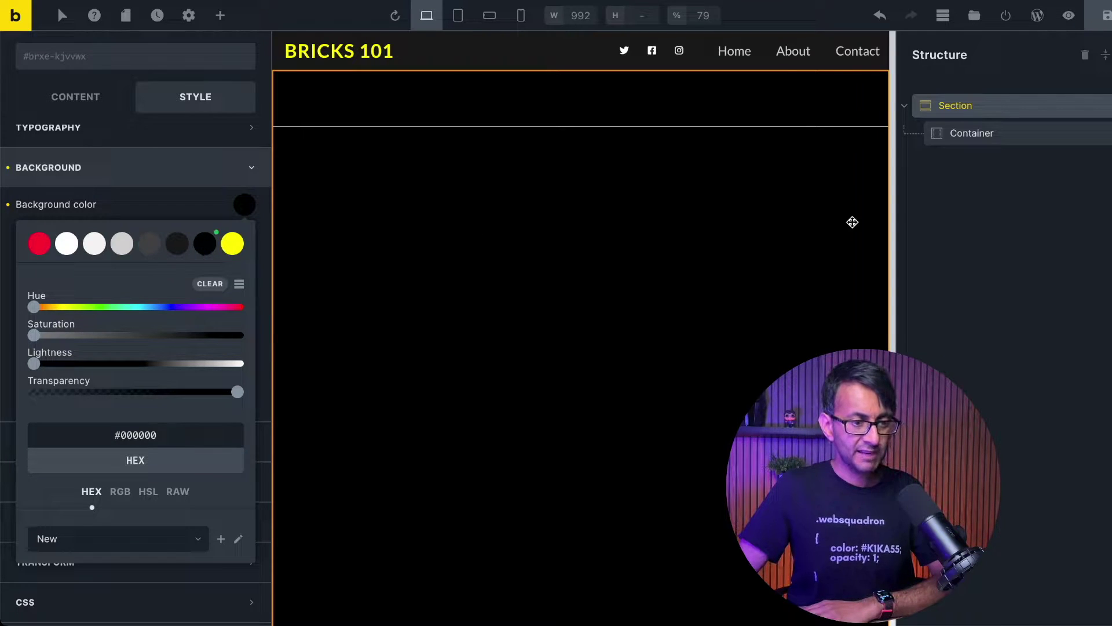
left_click(1008, 139)
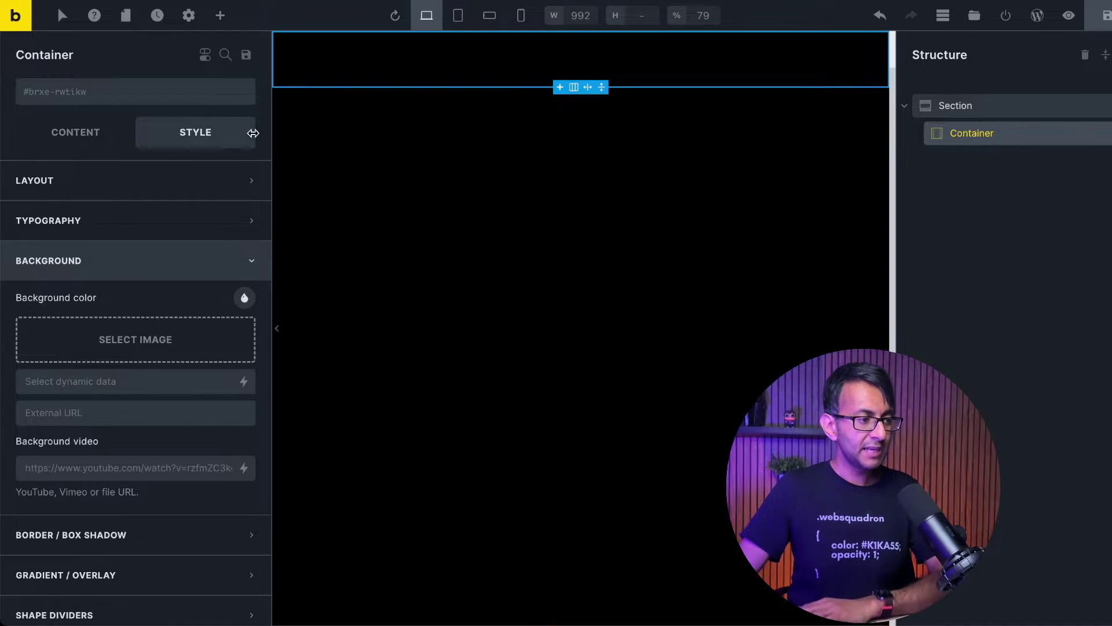
Set the Container's background hue to yellow, then bring back the Section's sizing settings.
left_click(245, 299)
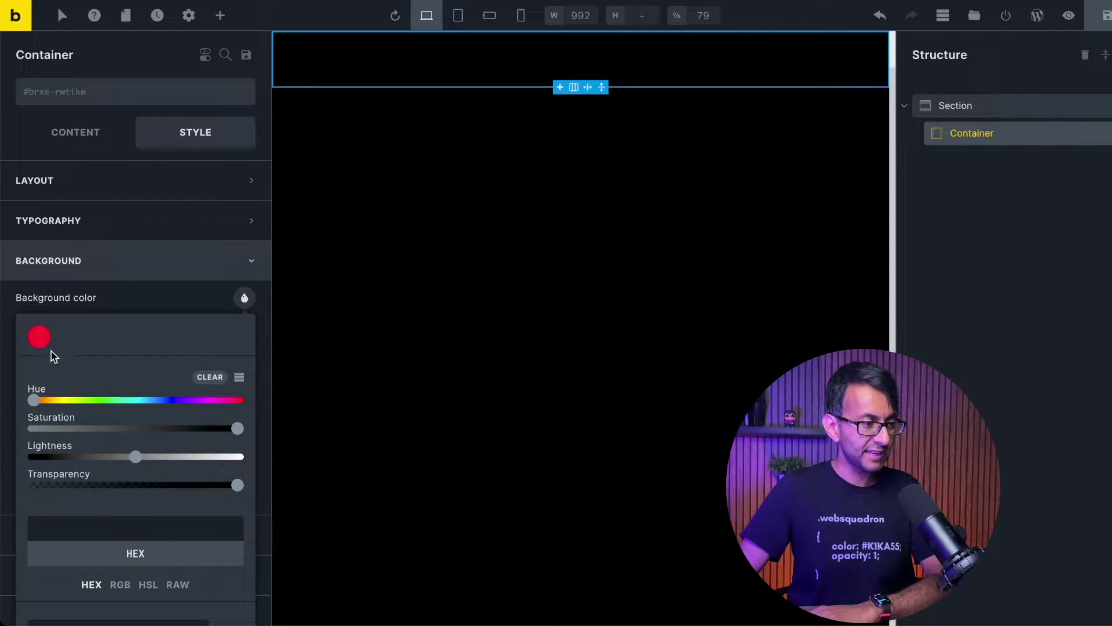
left_click_drag(71, 404, 68, 406)
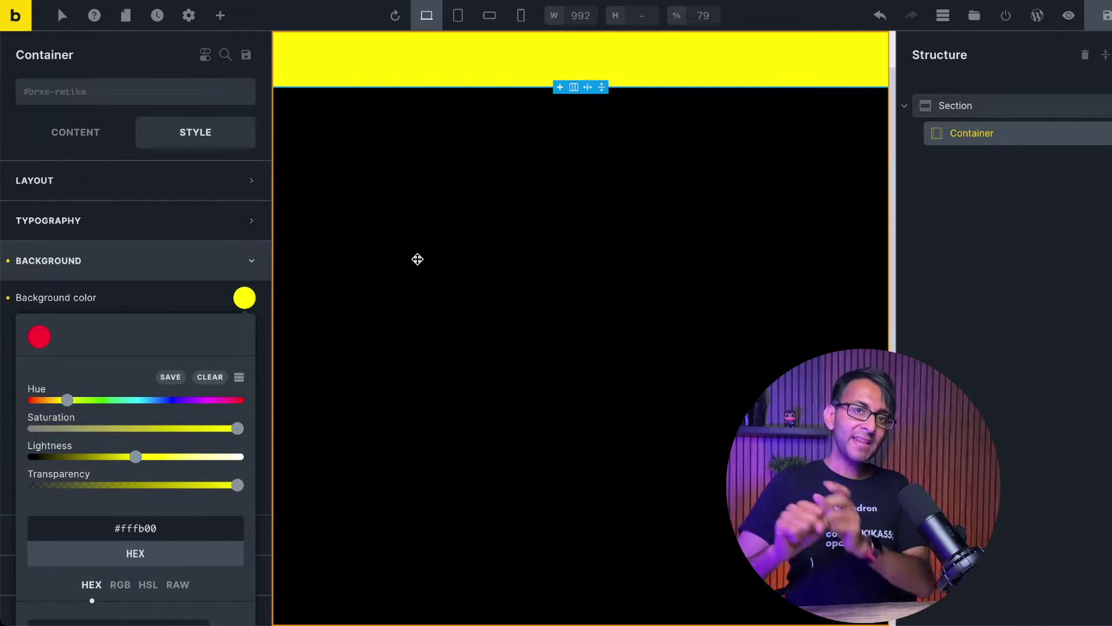
left_click(985, 107)
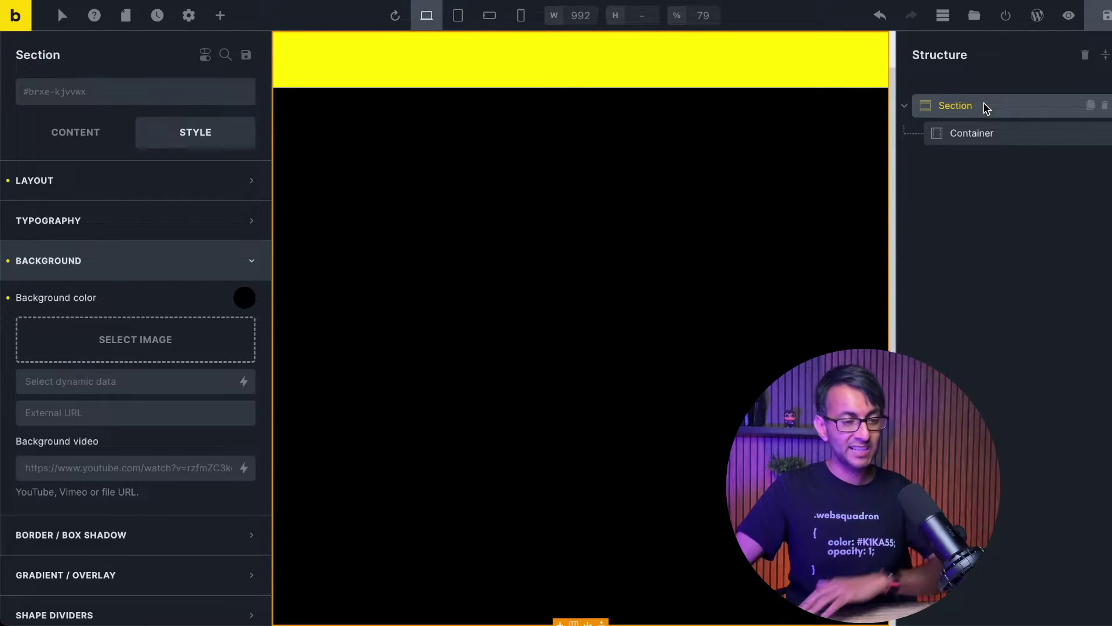
left_click(135, 186)
Link the Section's padding sides and set them all to 50.
left_click(246, 350)
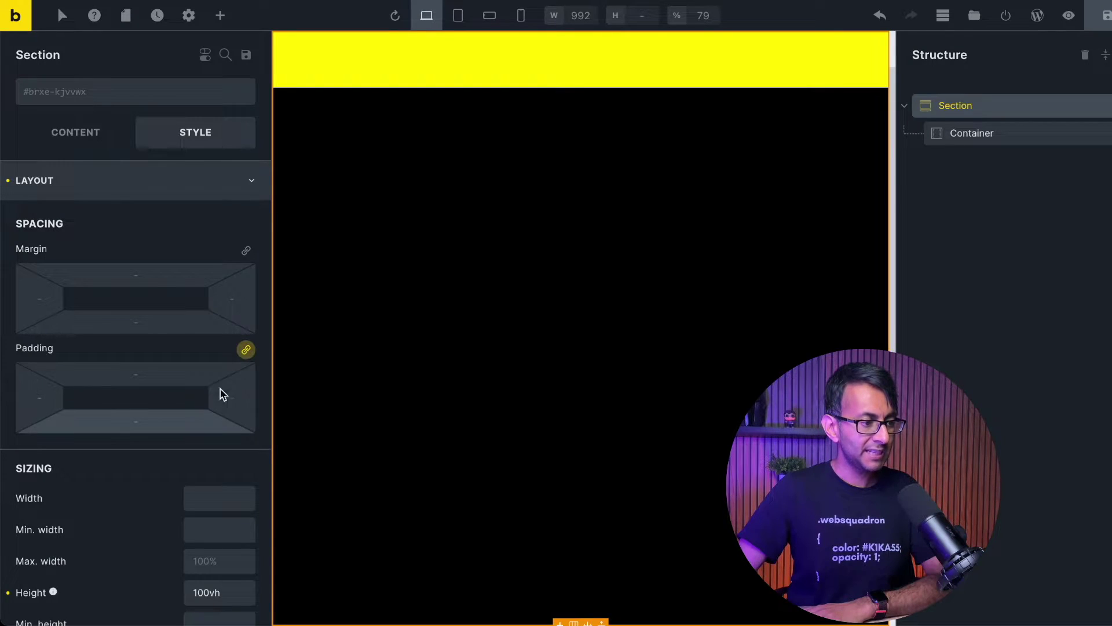
left_click(171, 374)
type("50")
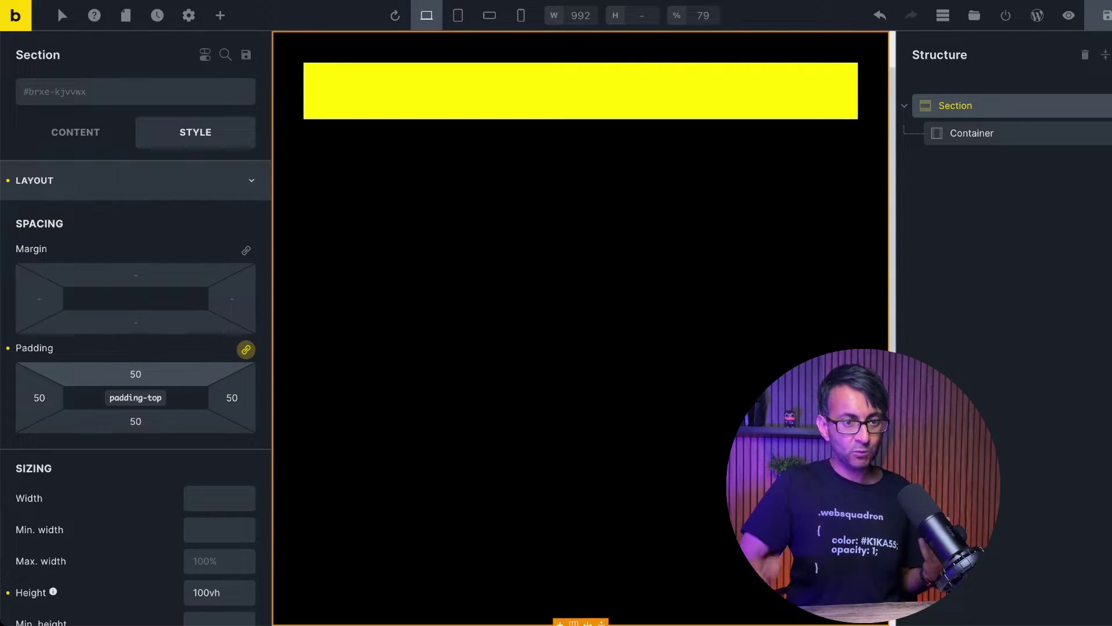
Duplicate the yellow Container in the Structure panel.
left_click(983, 144)
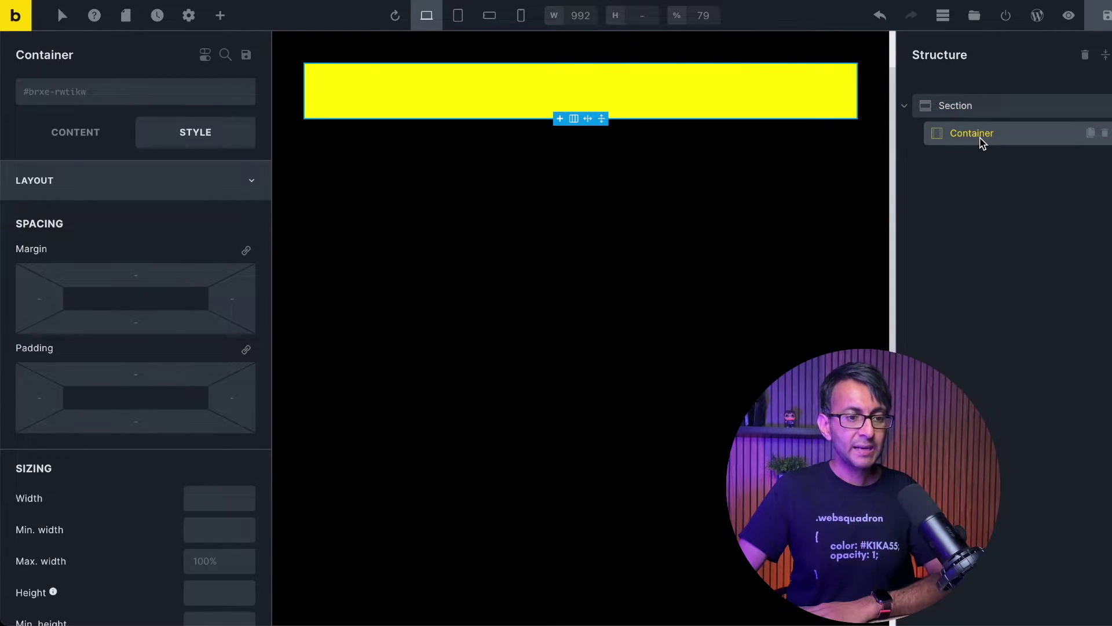
right_click(984, 143)
left_click(996, 209)
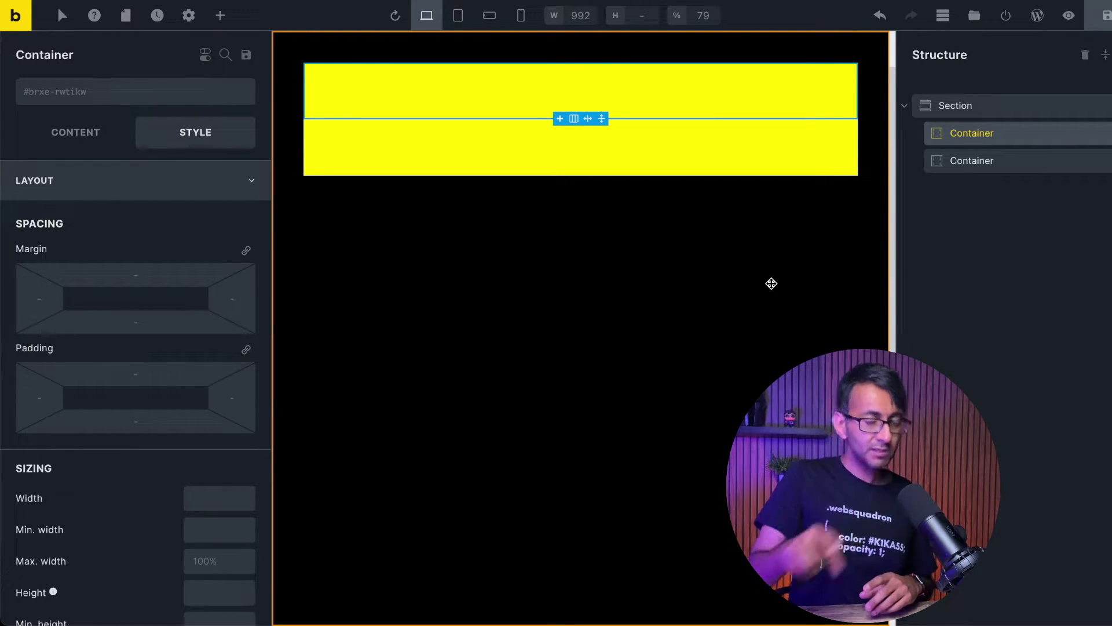
Give the second Container an orange #ffaa00 background, keeping the first yellow.
left_click(1005, 163)
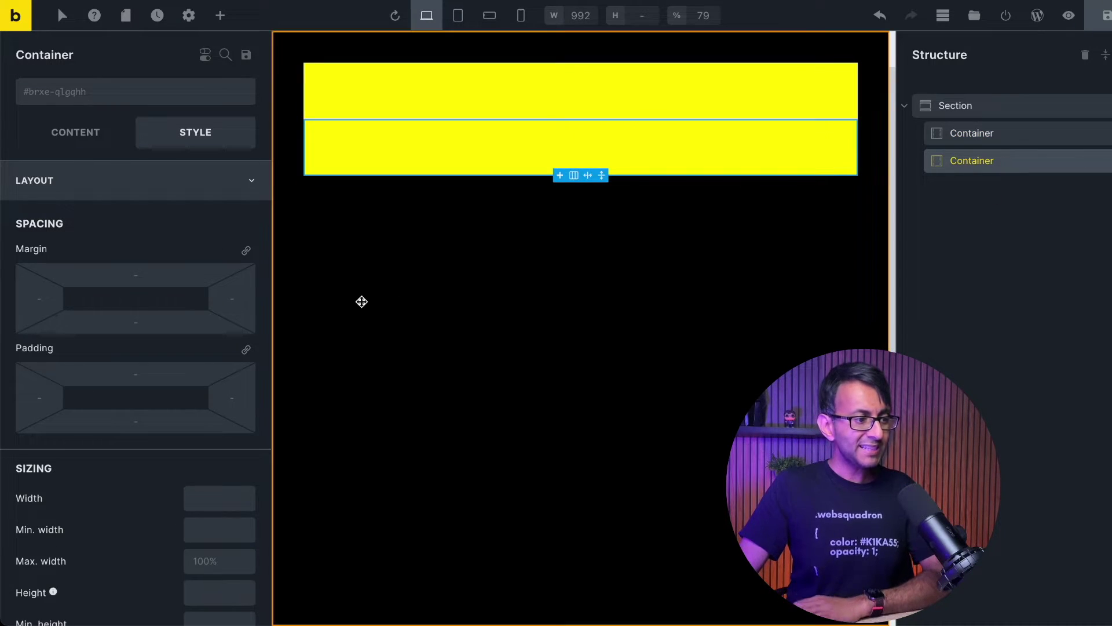
left_click(159, 184)
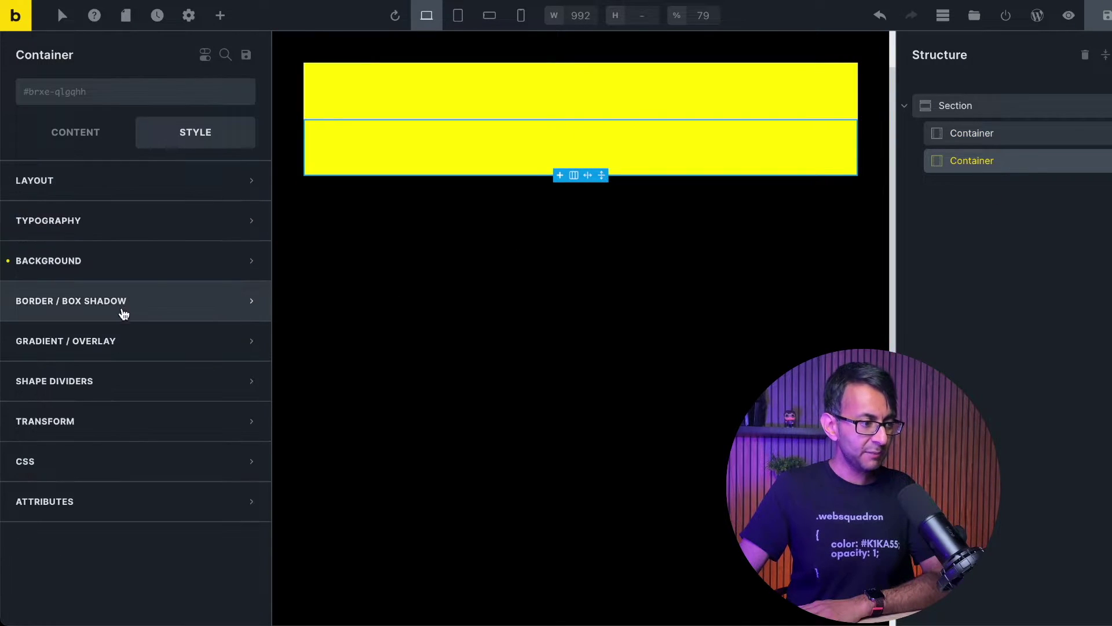
left_click(191, 264)
left_click(244, 297)
left_click(61, 436)
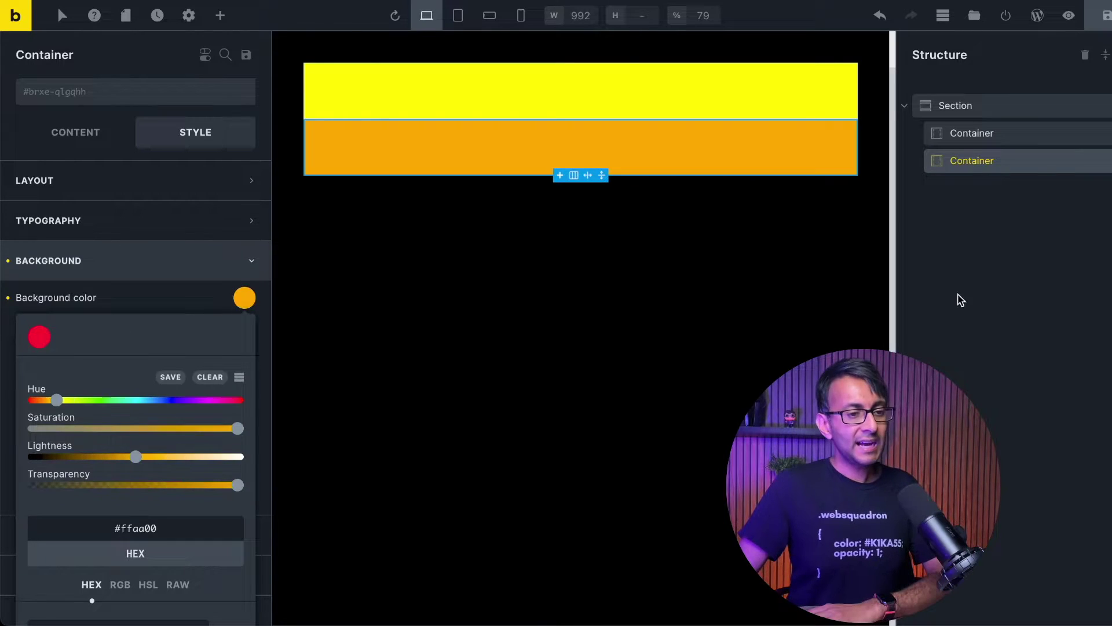
left_click(960, 301)
left_click(975, 135)
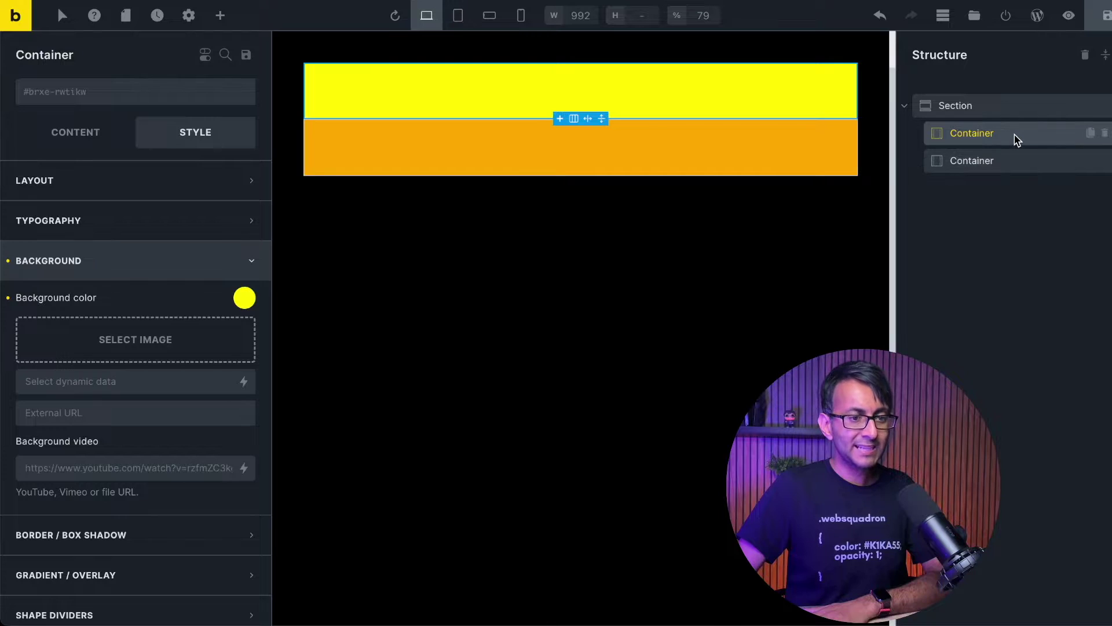
left_click(219, 16)
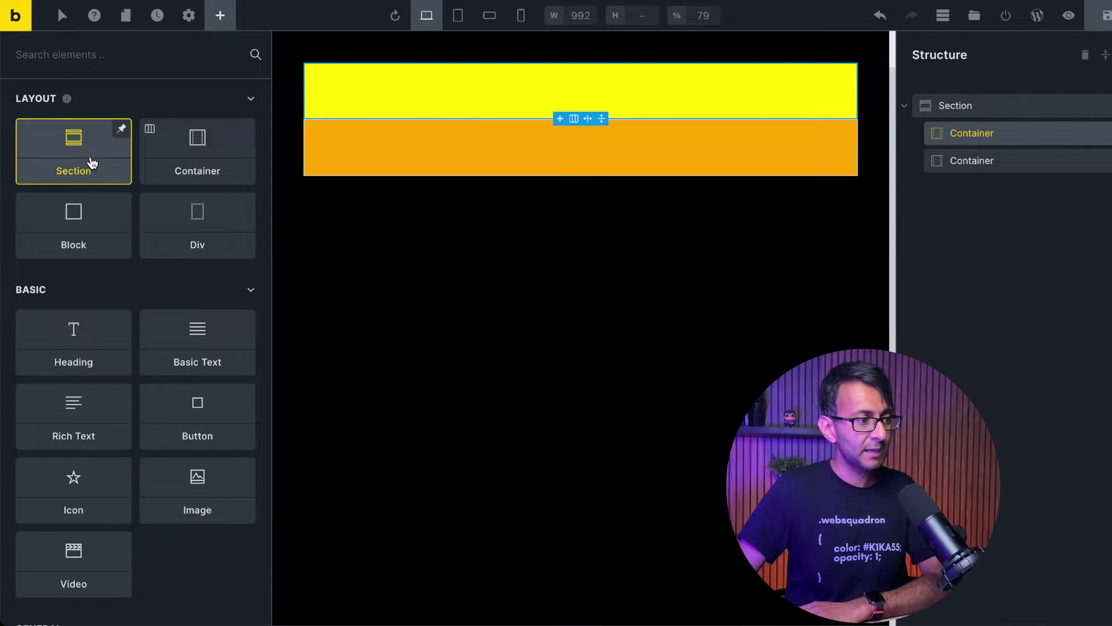
Nest a new Block element inside the yellow Container, above the orange Container.
left_click(97, 235)
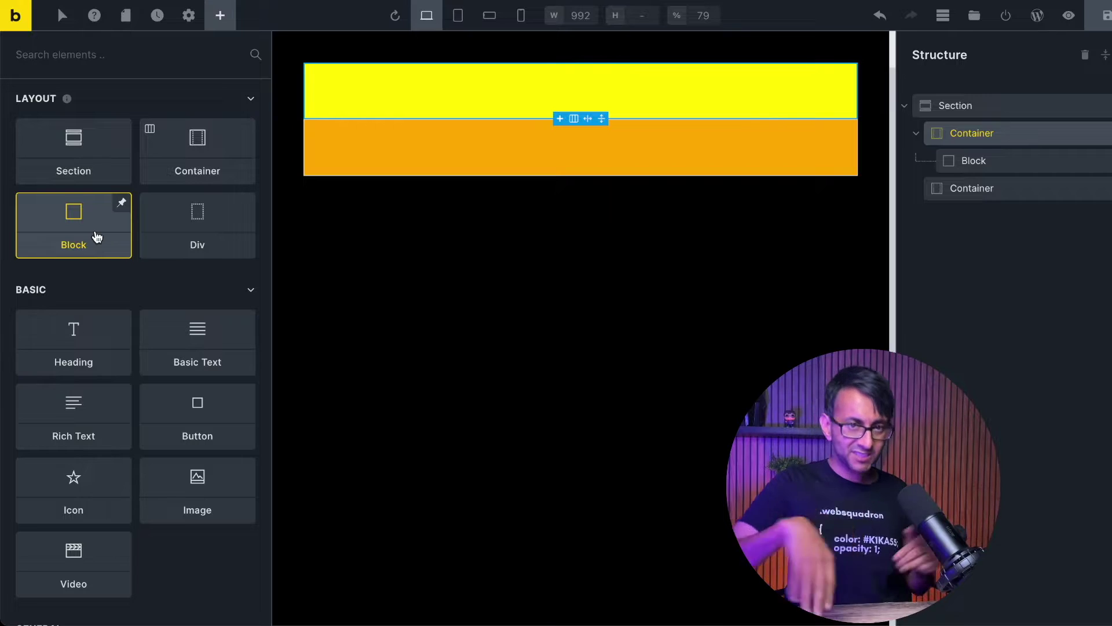
key("ctrl+z")
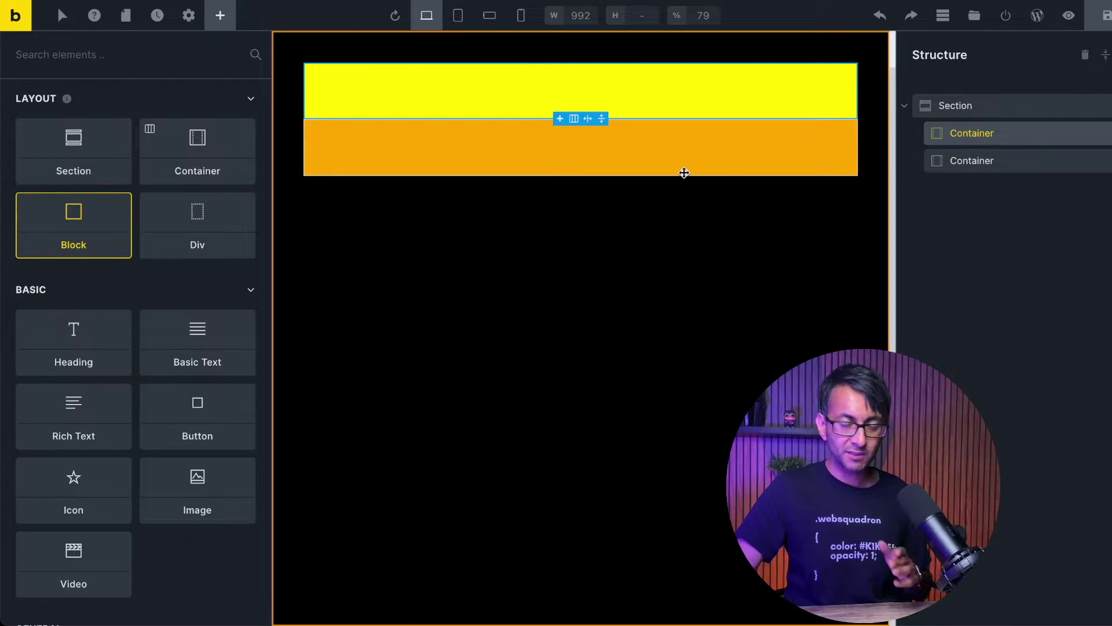
left_click_drag(81, 238, 935, 160)
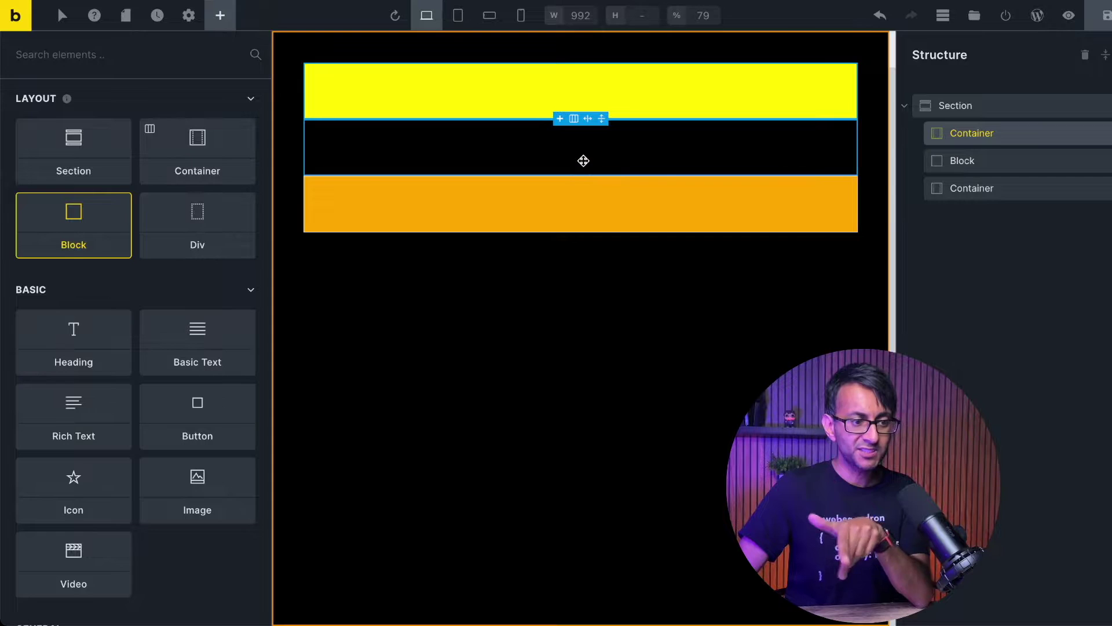
left_click(999, 165)
left_click_drag(1018, 151, 1019, 140)
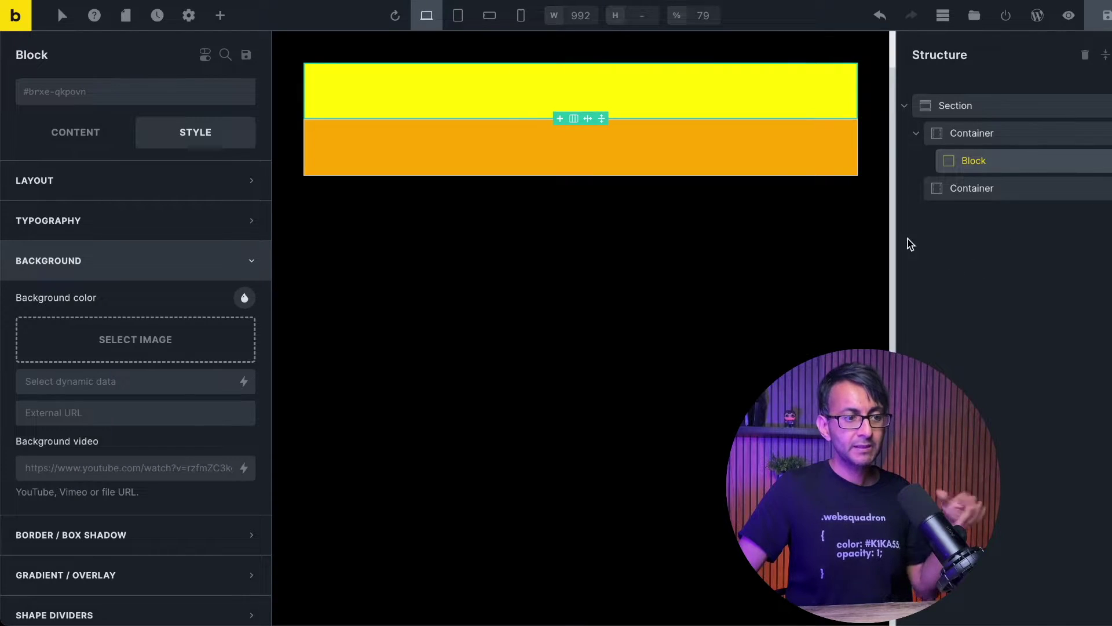
left_click(1020, 142)
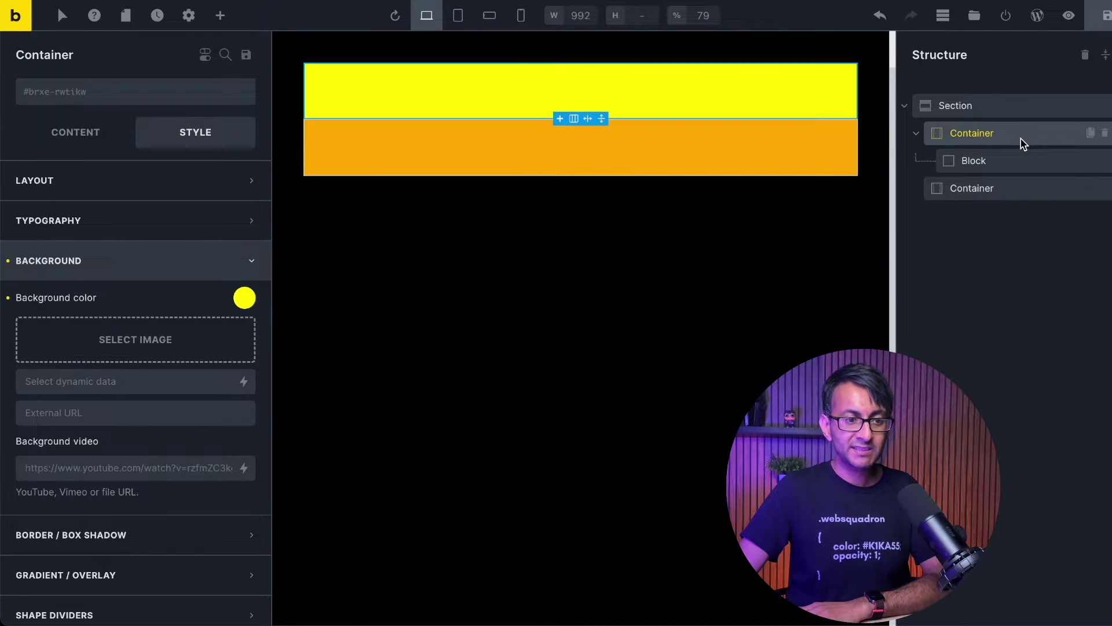
Link the yellow Container's padding sides and set them all to 30.
left_click(165, 179)
left_click(245, 350)
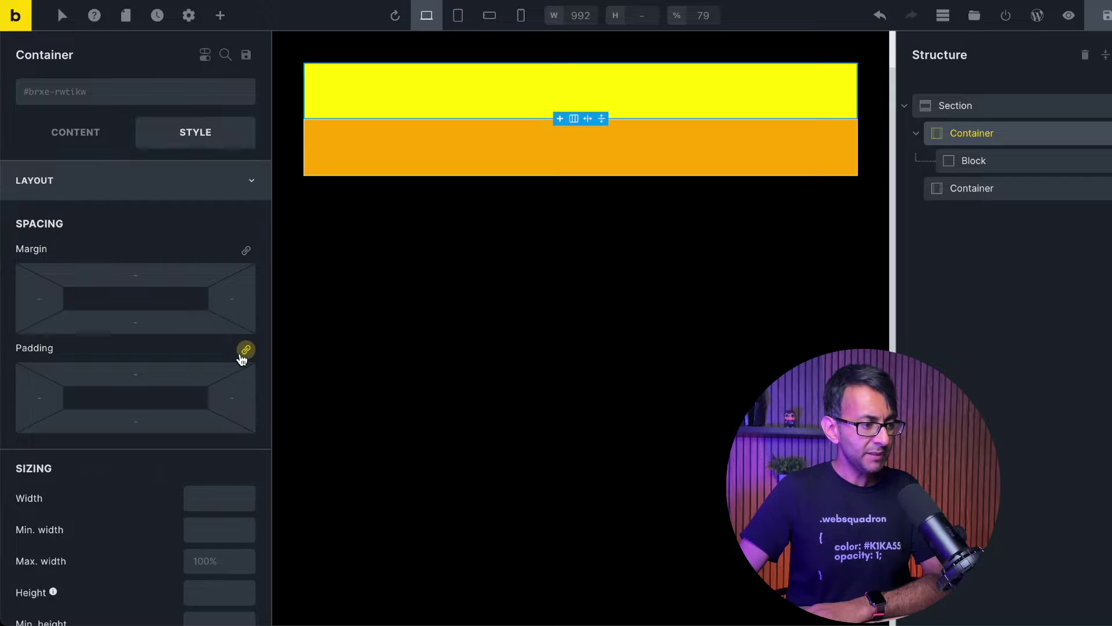
left_click(139, 375)
type("20")
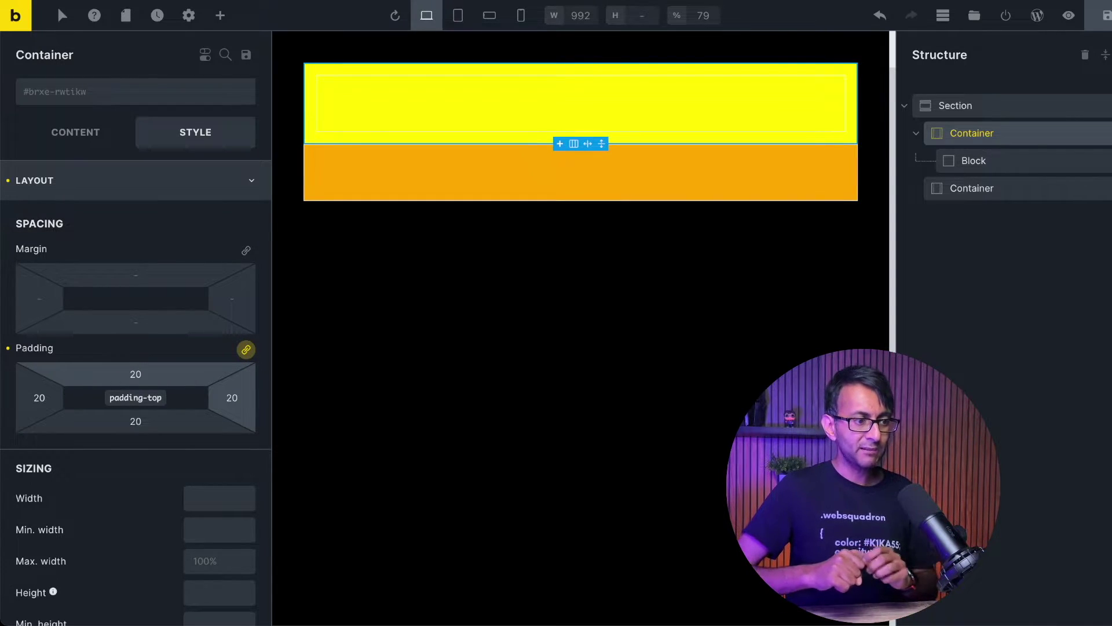
key("BackSpace")
key("BackSpace")
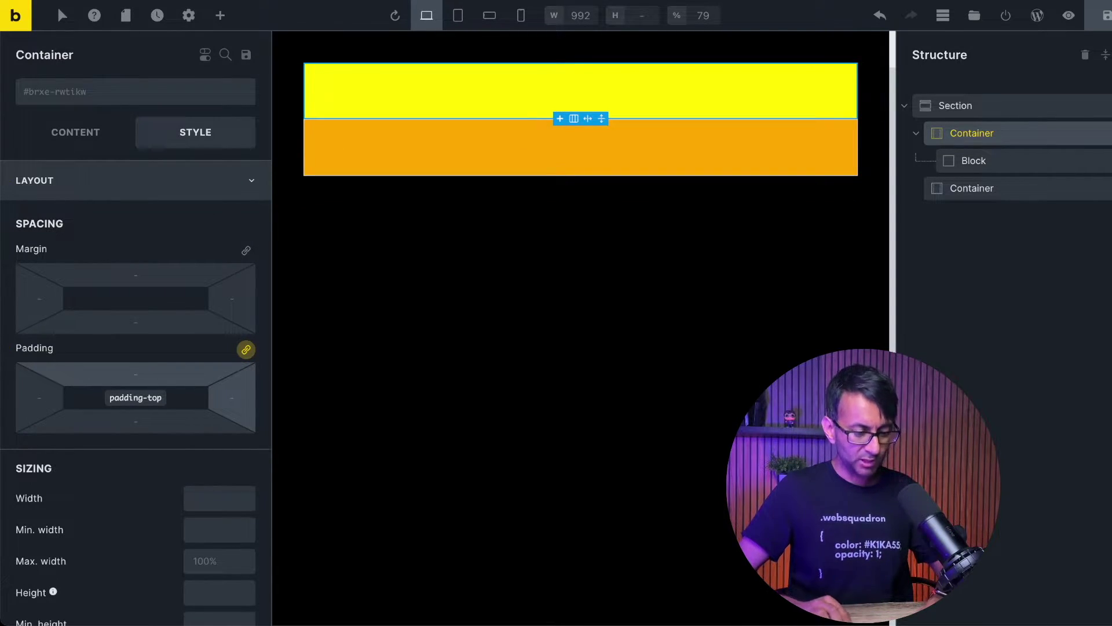
type("30")
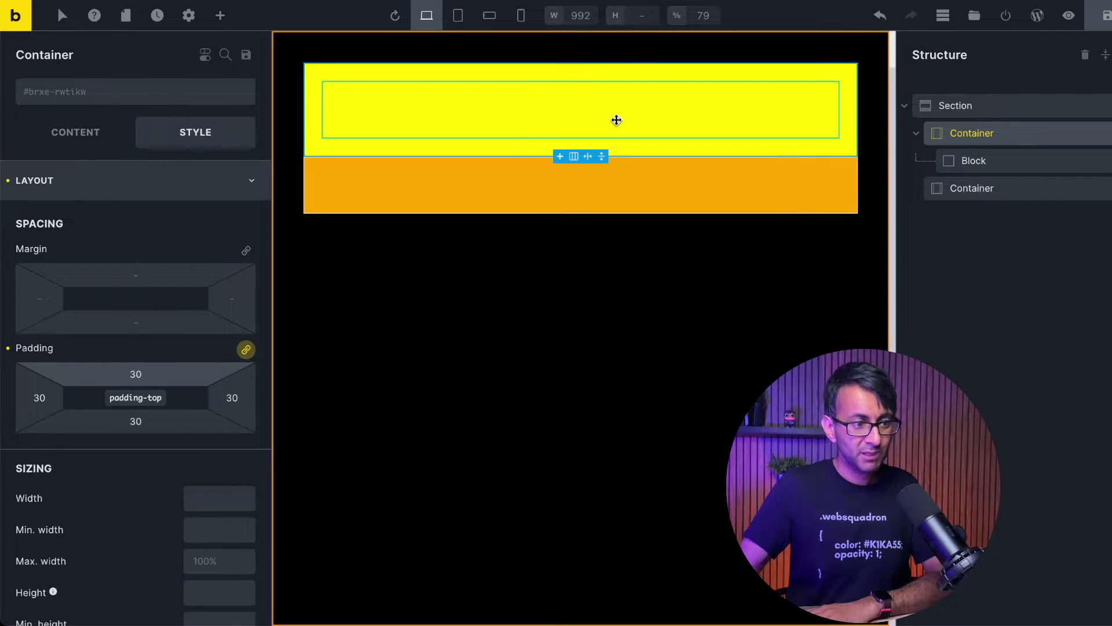
Give the yellow Container's Block a dark grey #444444 background.
left_click(977, 165)
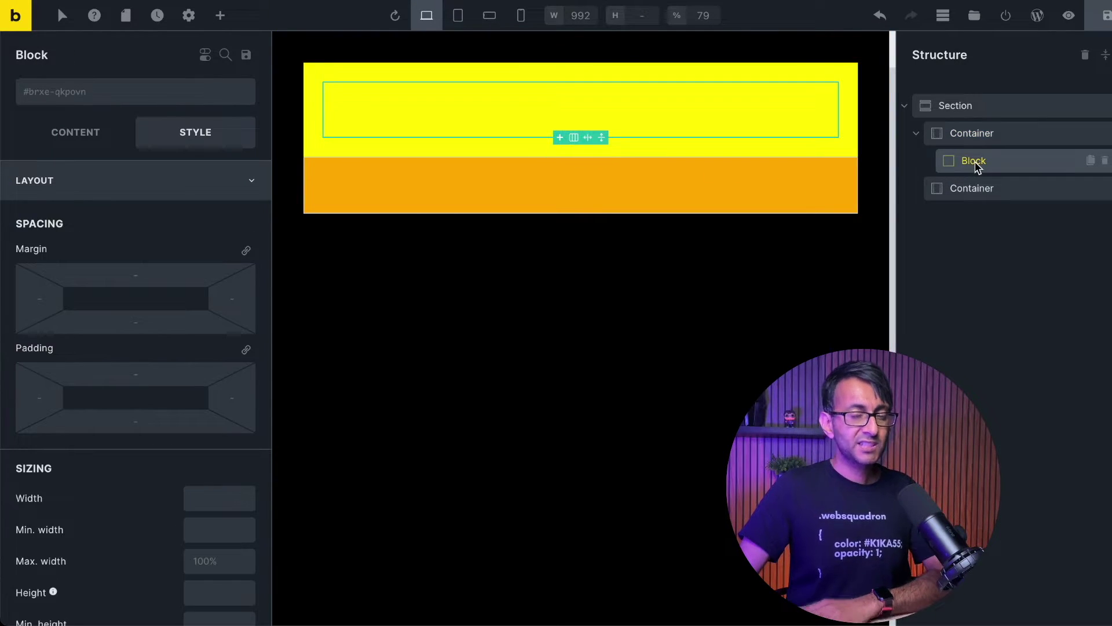
left_click(159, 194)
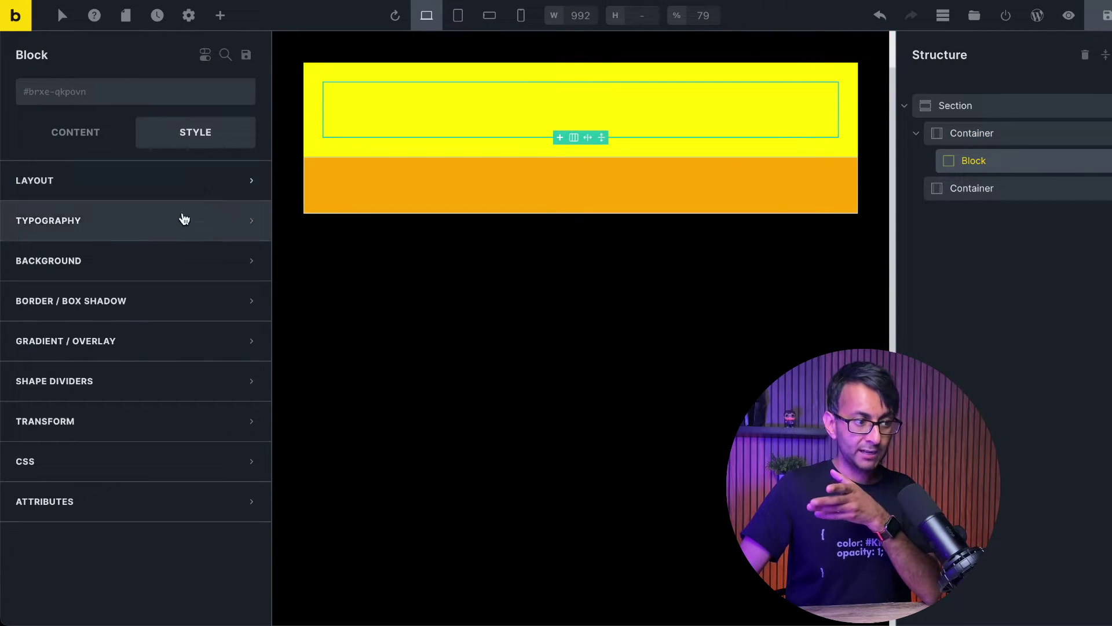
left_click(198, 263)
left_click(245, 298)
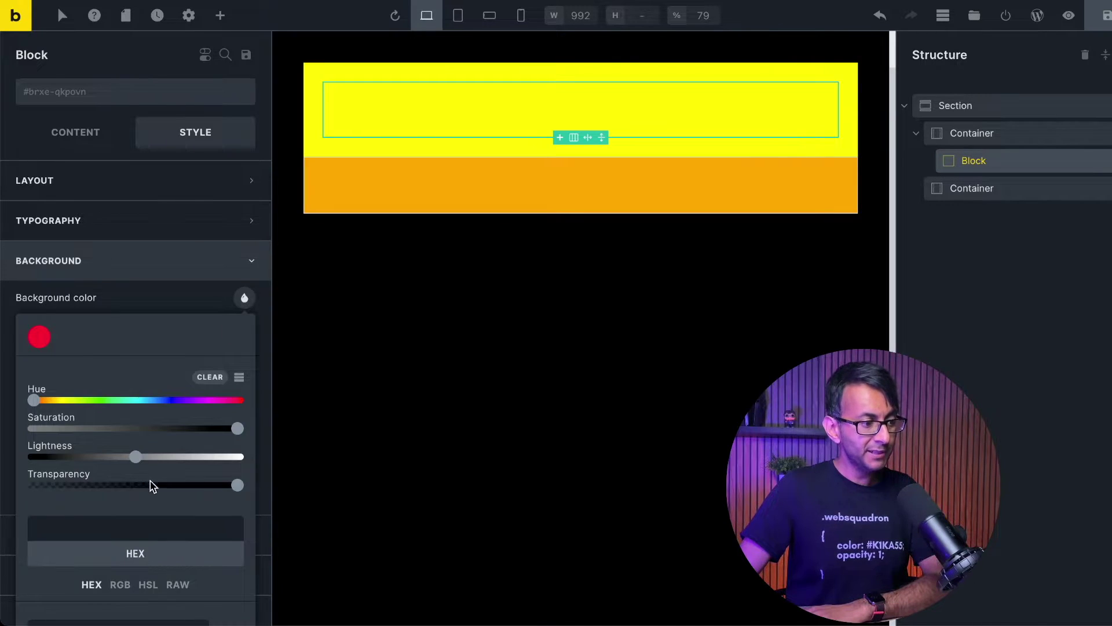
scroll(151, 406, "down", 2)
left_click(148, 208)
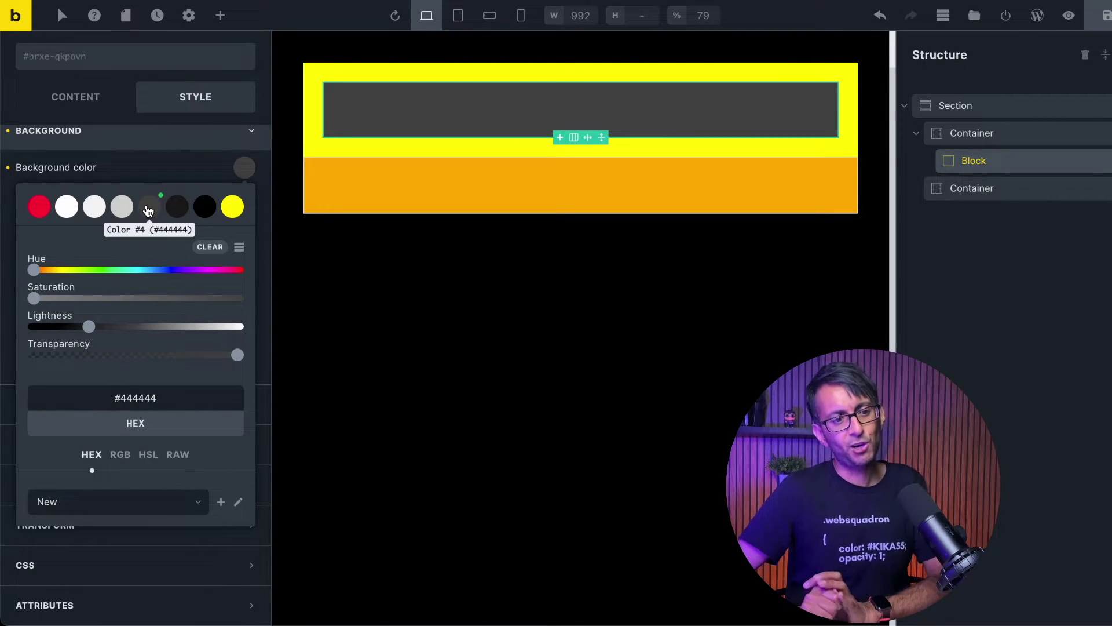
Duplicate the dark grey Block and move the copy into the orange Container.
right_click(1026, 164)
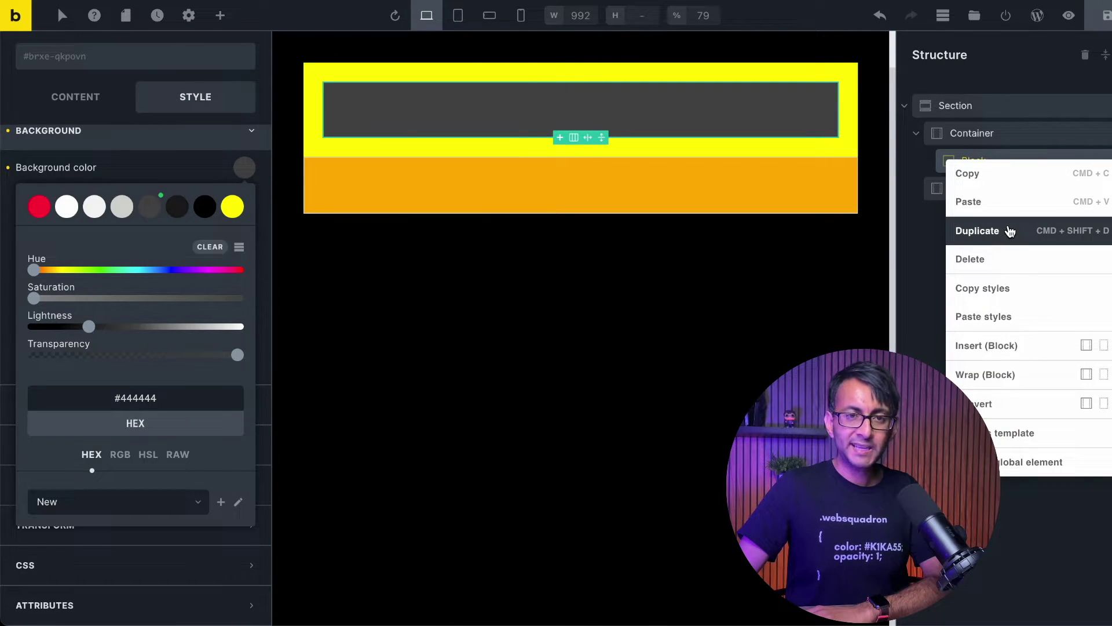
left_click(1010, 232)
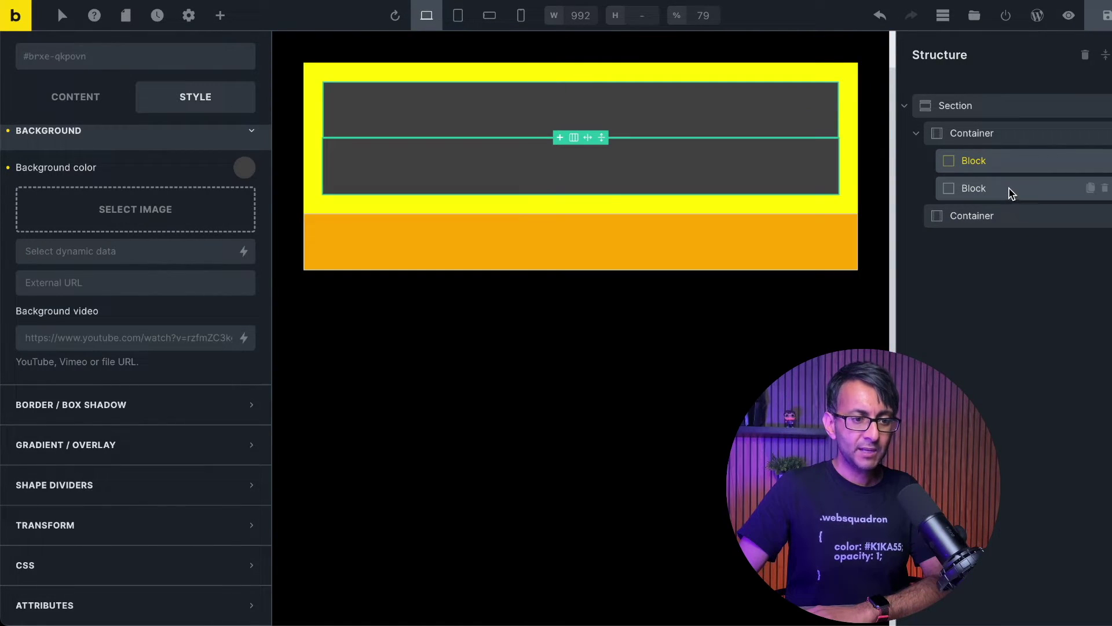
left_click_drag(1008, 189, 1011, 228)
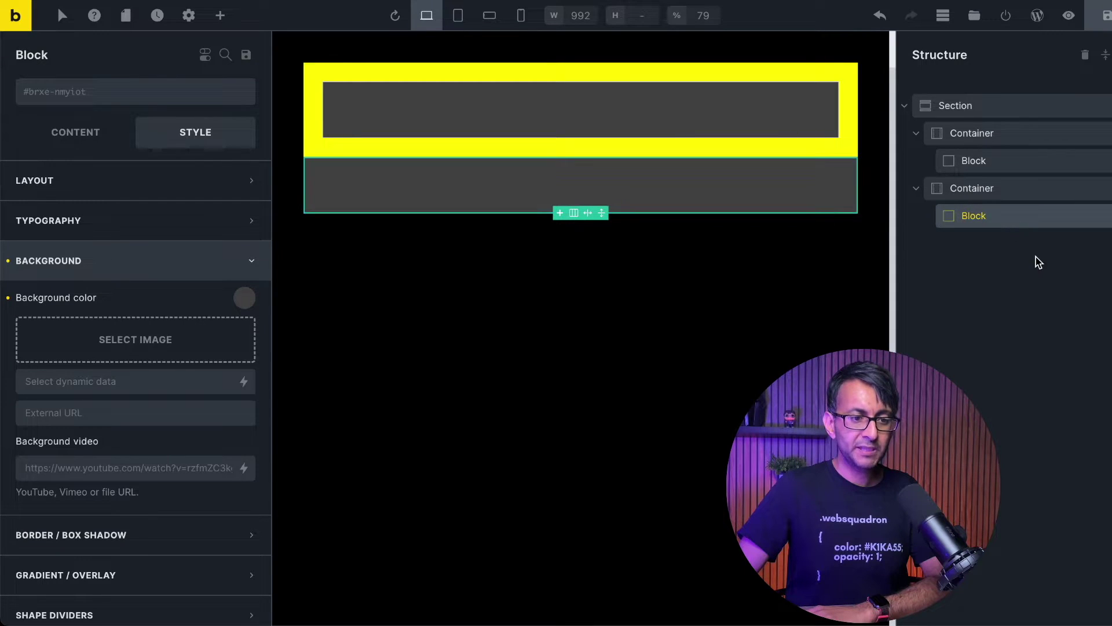
right_click(1011, 223)
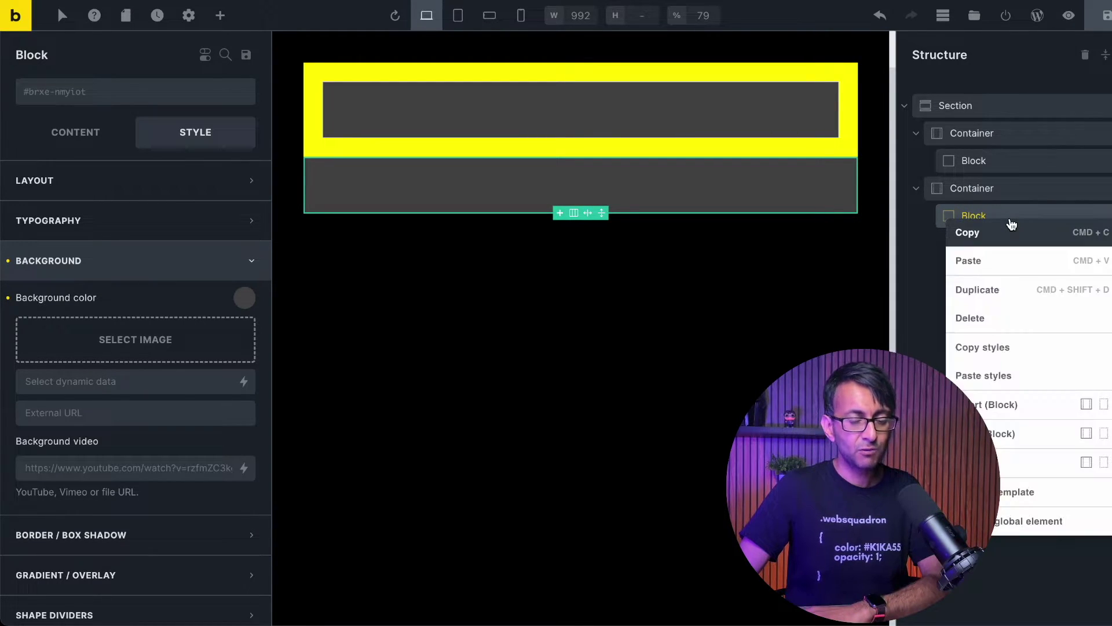
left_click(914, 263)
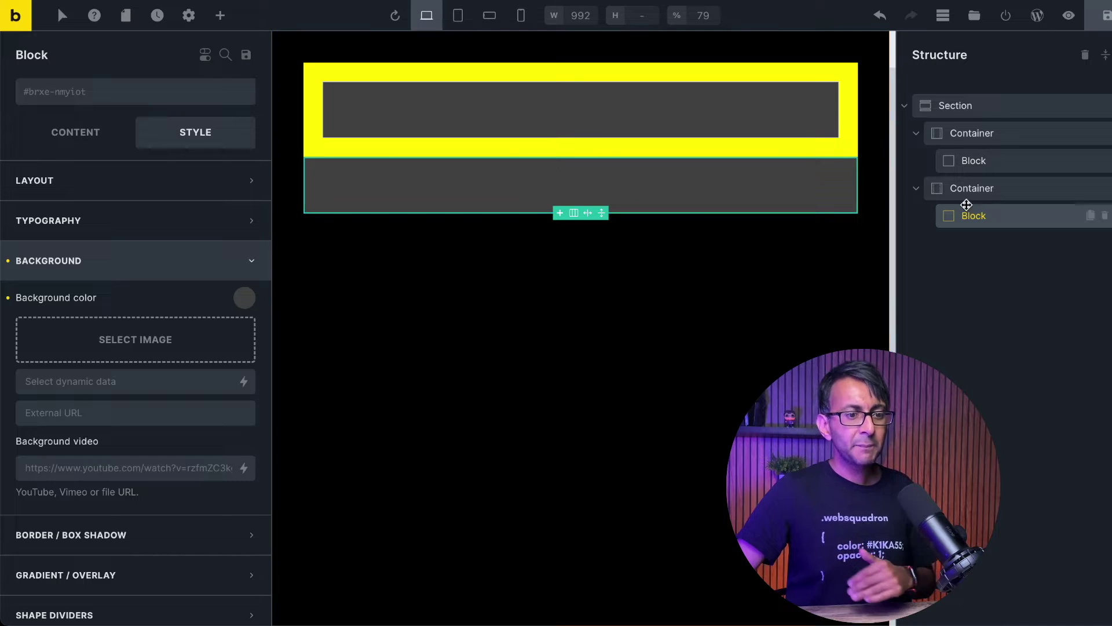
Copy the yellow Container's styles onto the orange Container, then undo the paste.
left_click(1007, 197)
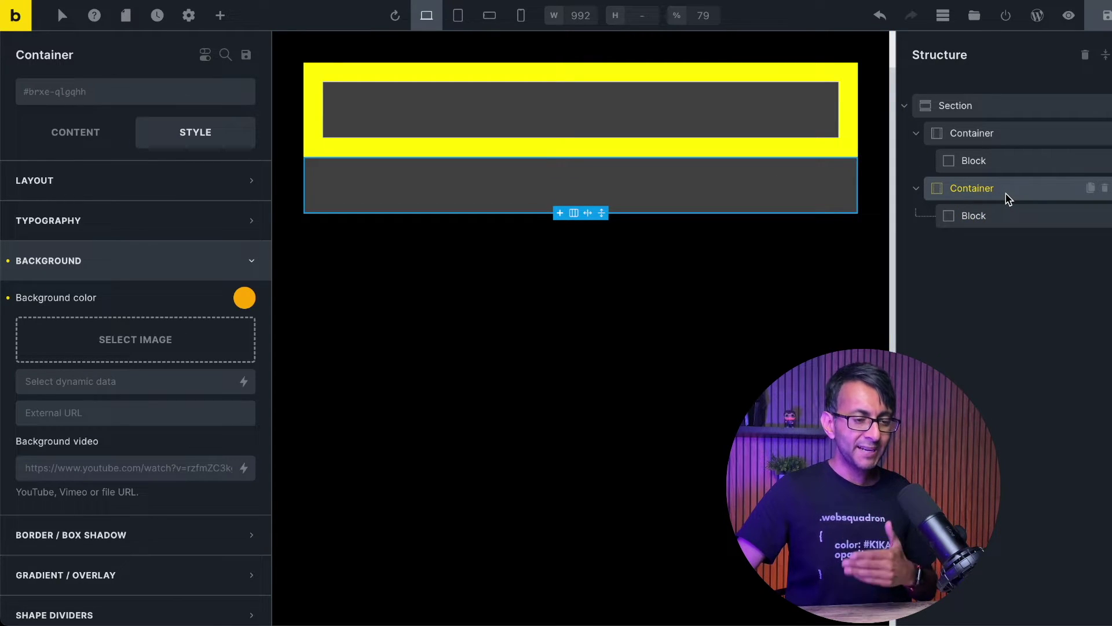
right_click(1005, 139)
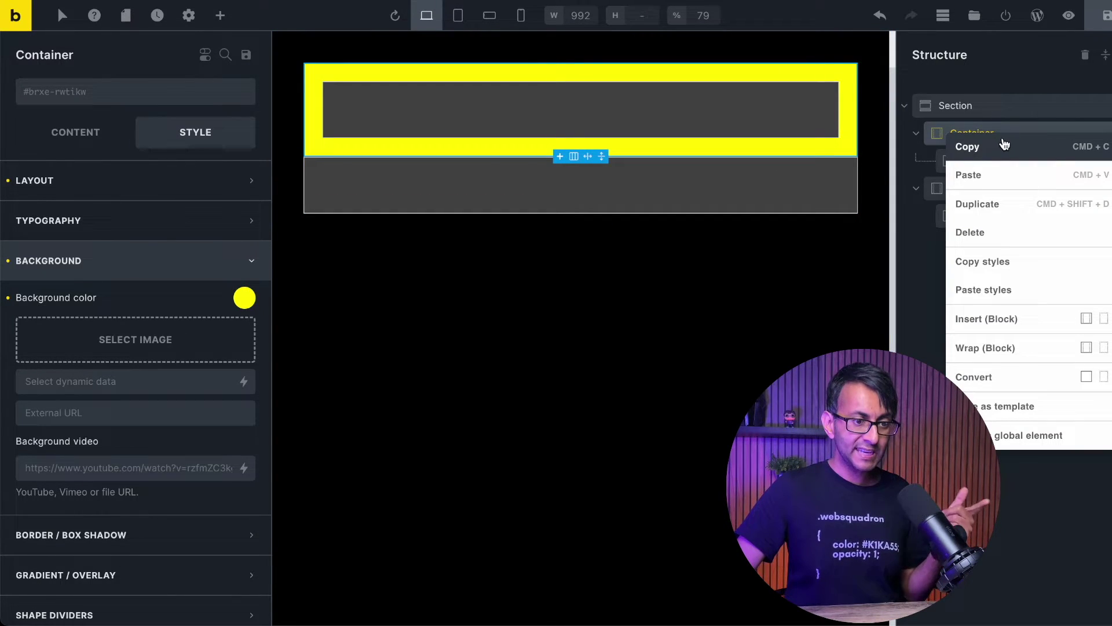
left_click(1009, 261)
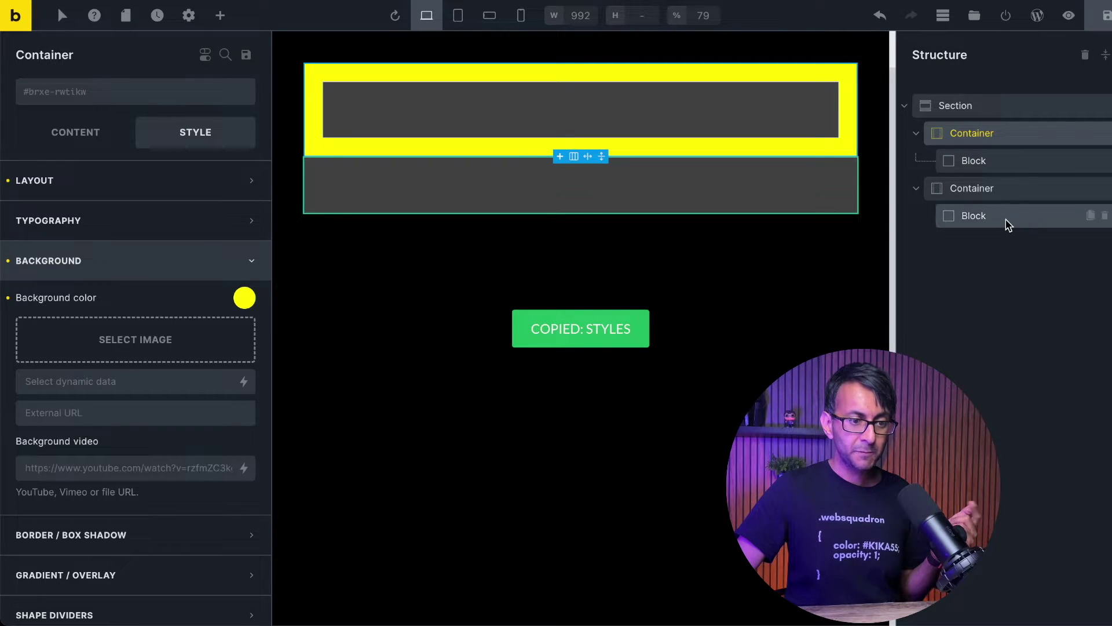
right_click(1011, 196)
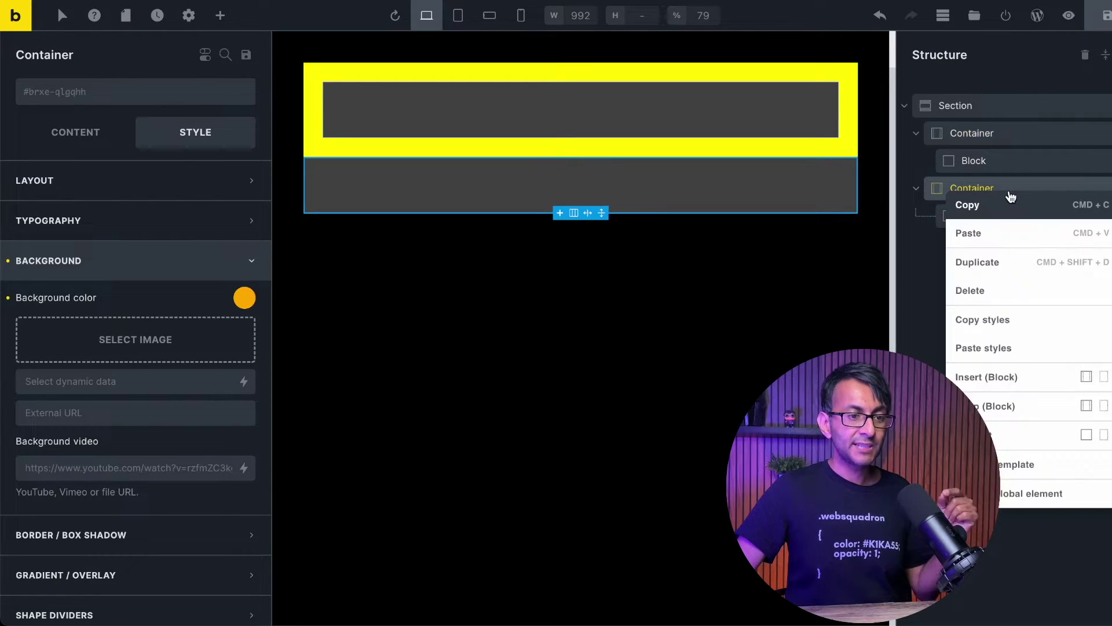
left_click(1024, 355)
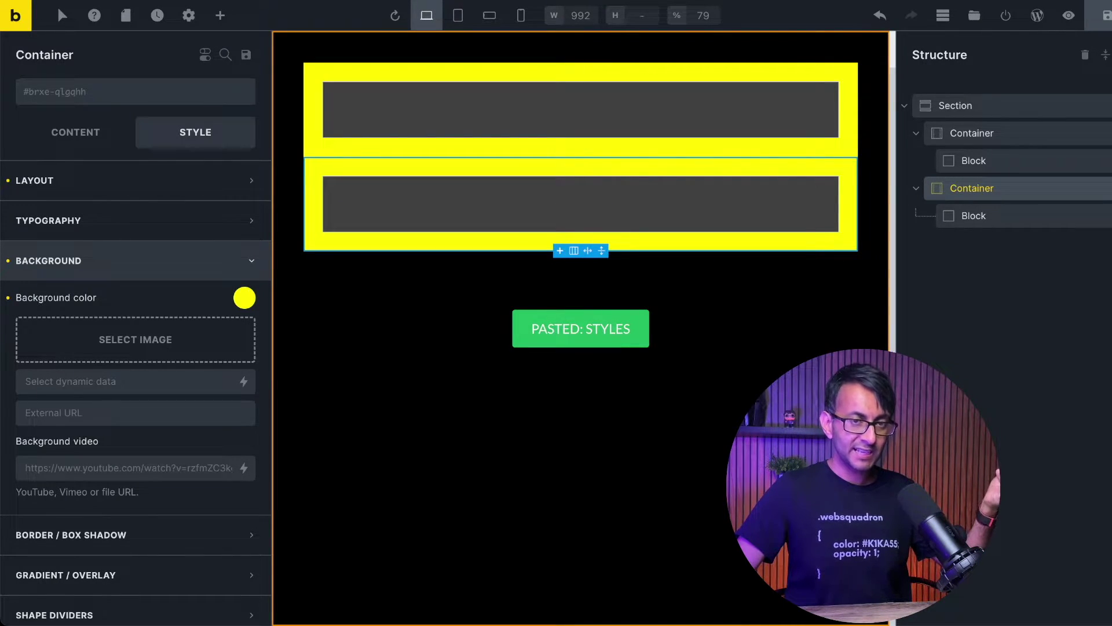
key("ctrl+z")
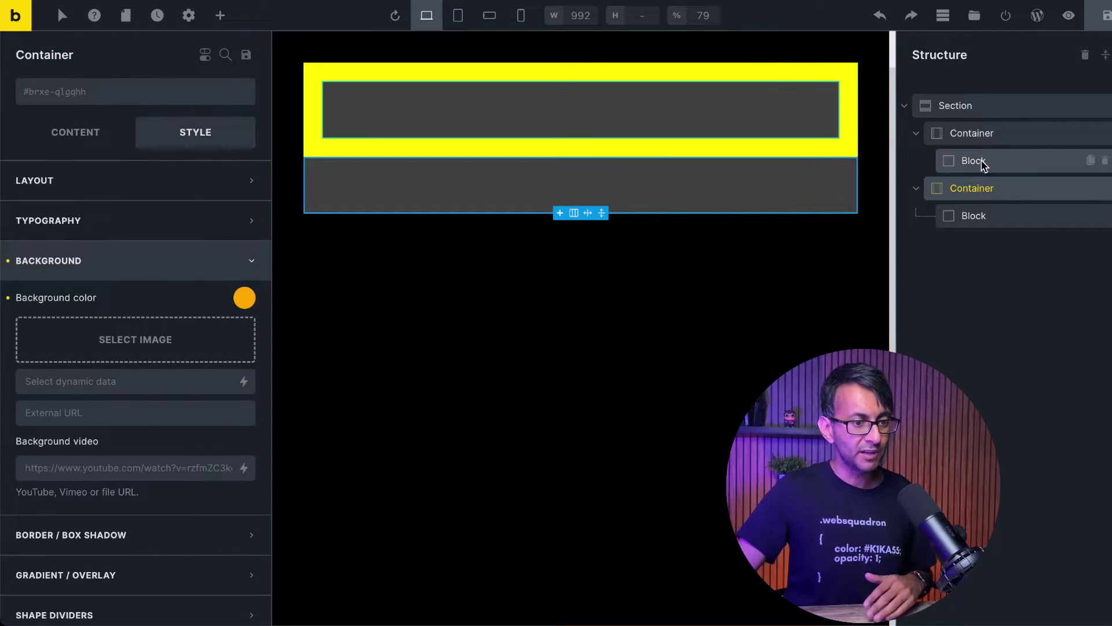
Link the orange Container's padding sides and set them all to 30.
left_click(100, 169)
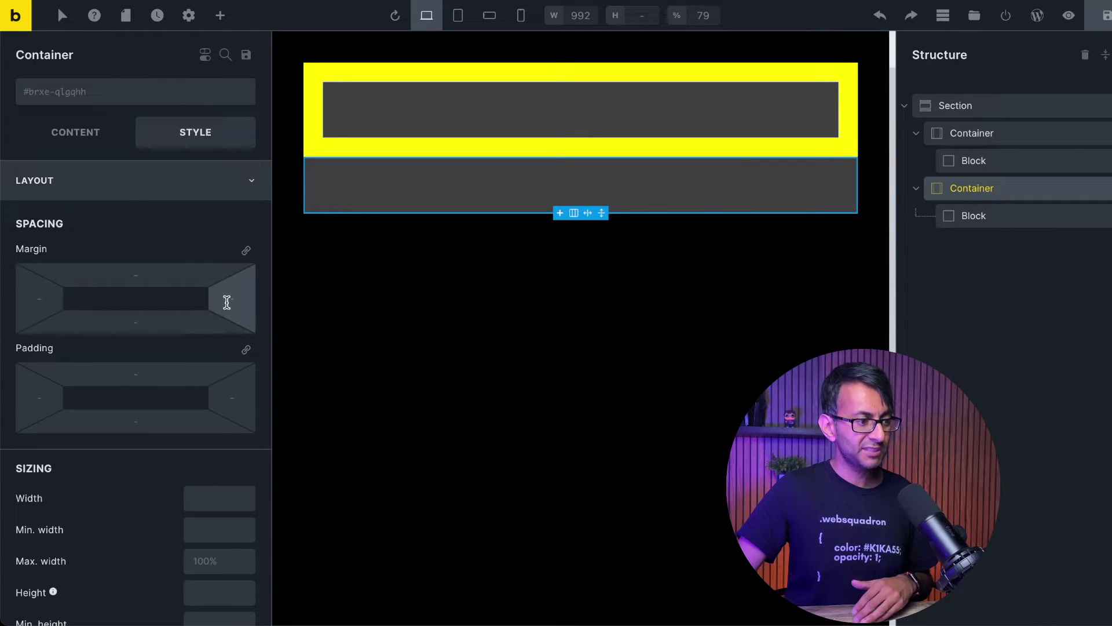
left_click(246, 350)
left_click(157, 377)
type("30")
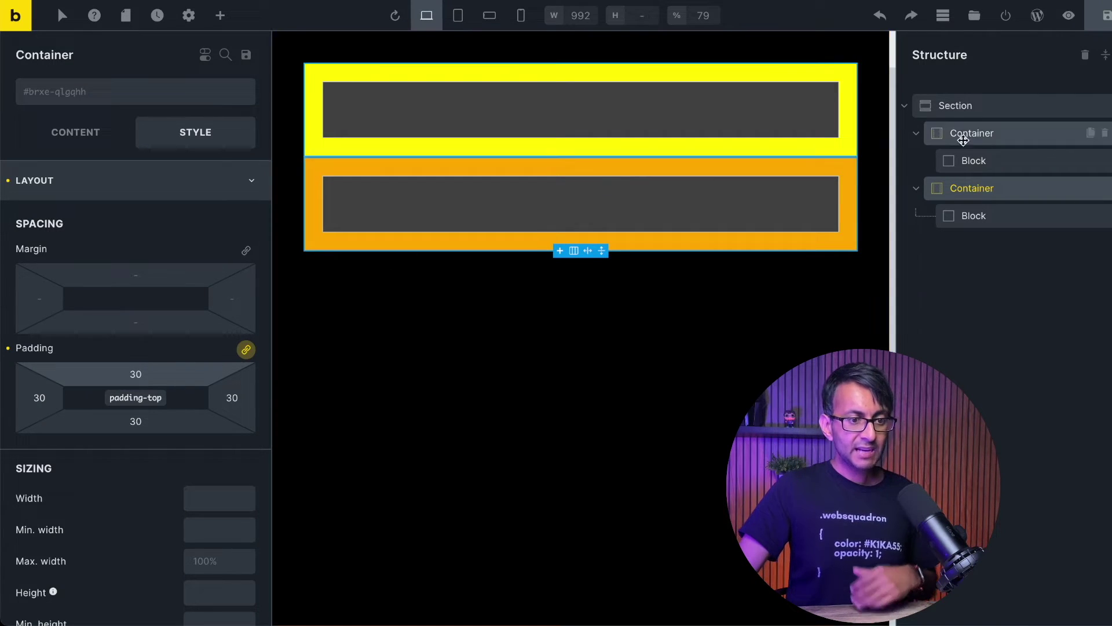
Duplicate the Block inside the yellow Container so two blocks stack there.
left_click(1043, 168)
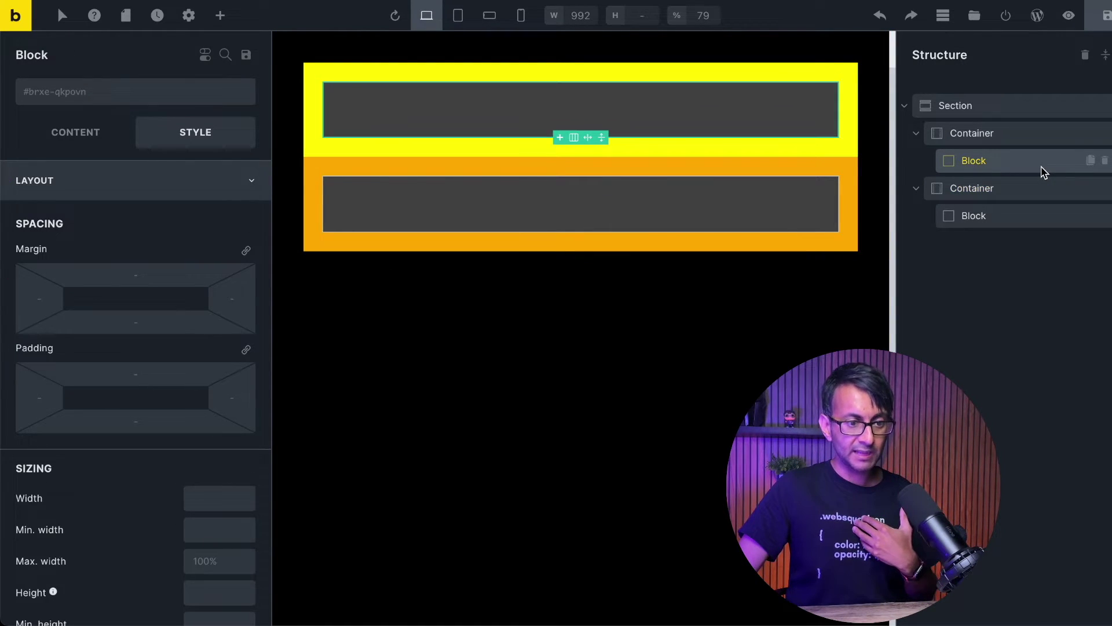
right_click(1043, 170)
left_click(1028, 238)
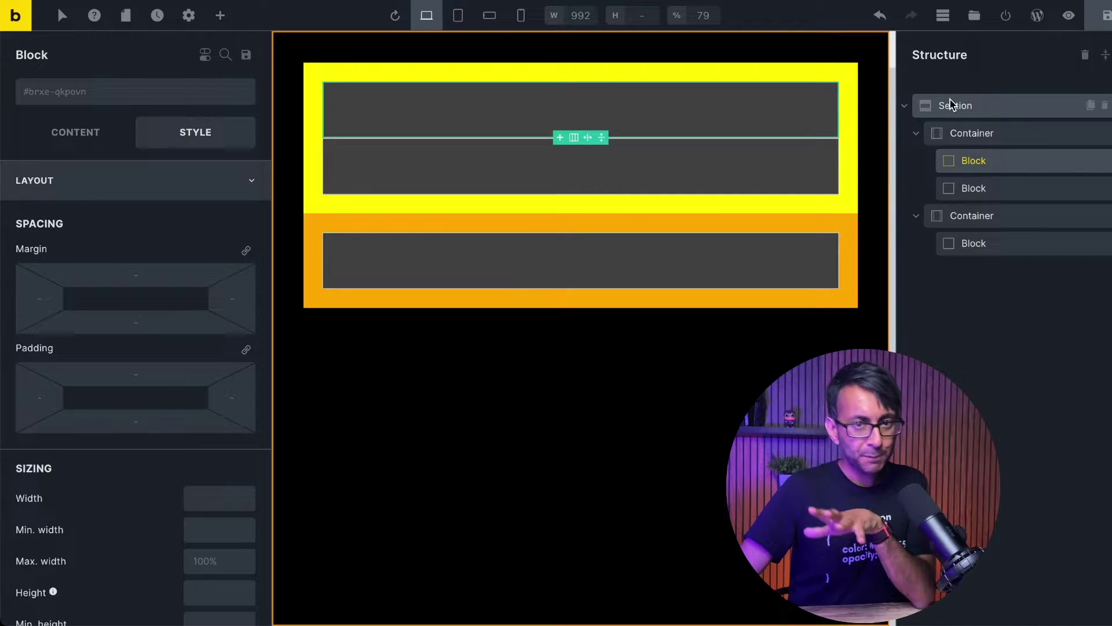
Select the first Container and its first Block, leaving the Block's name unchanged.
left_click(985, 133)
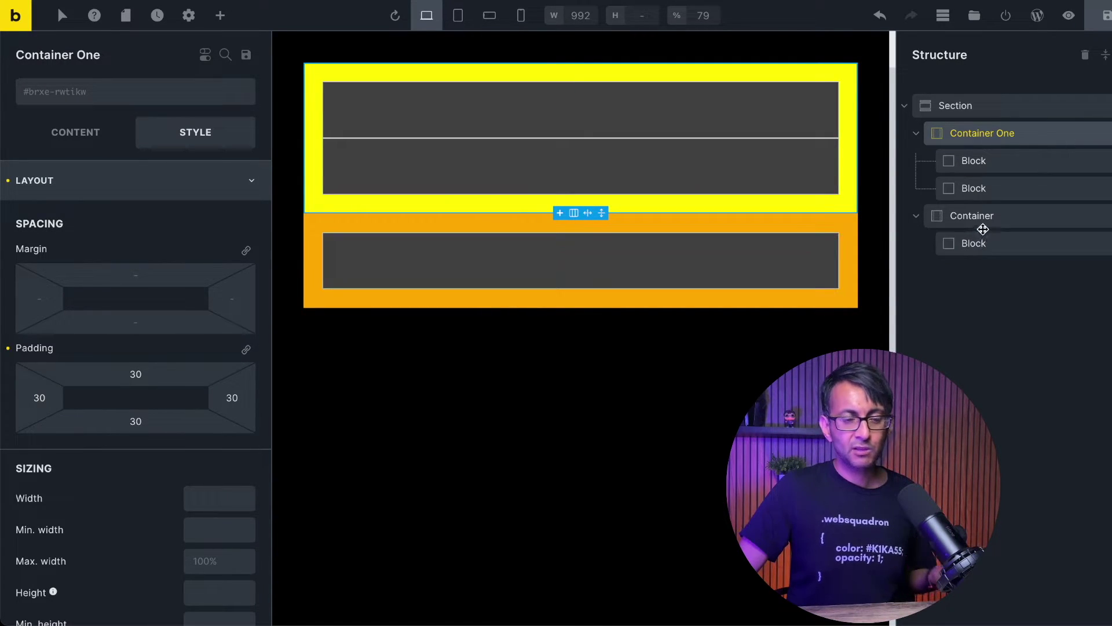
left_click(987, 163)
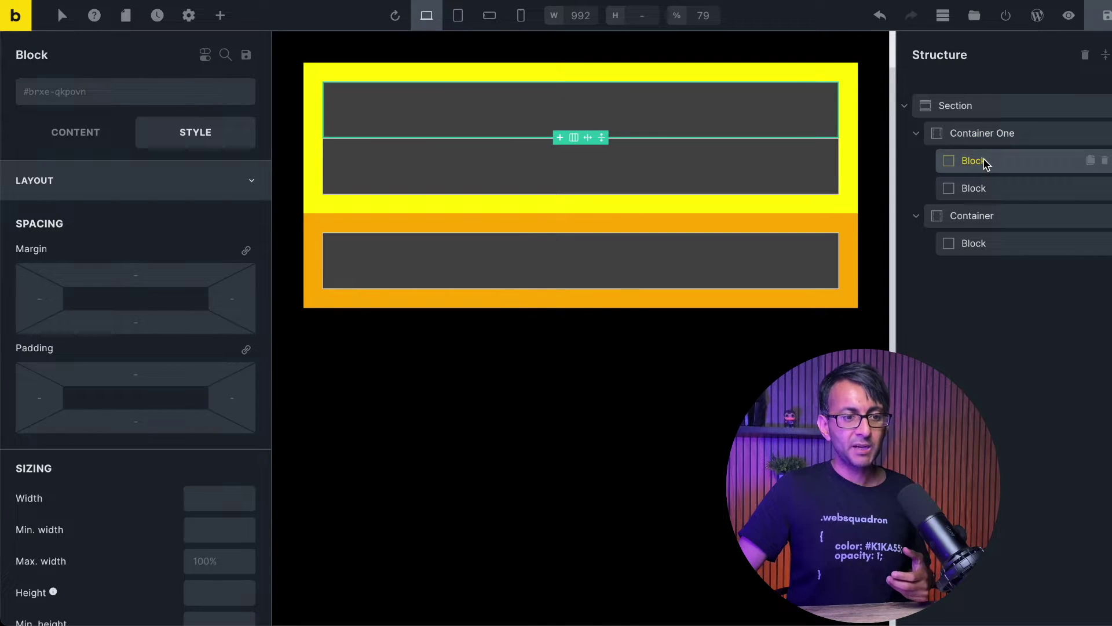
left_click(985, 161)
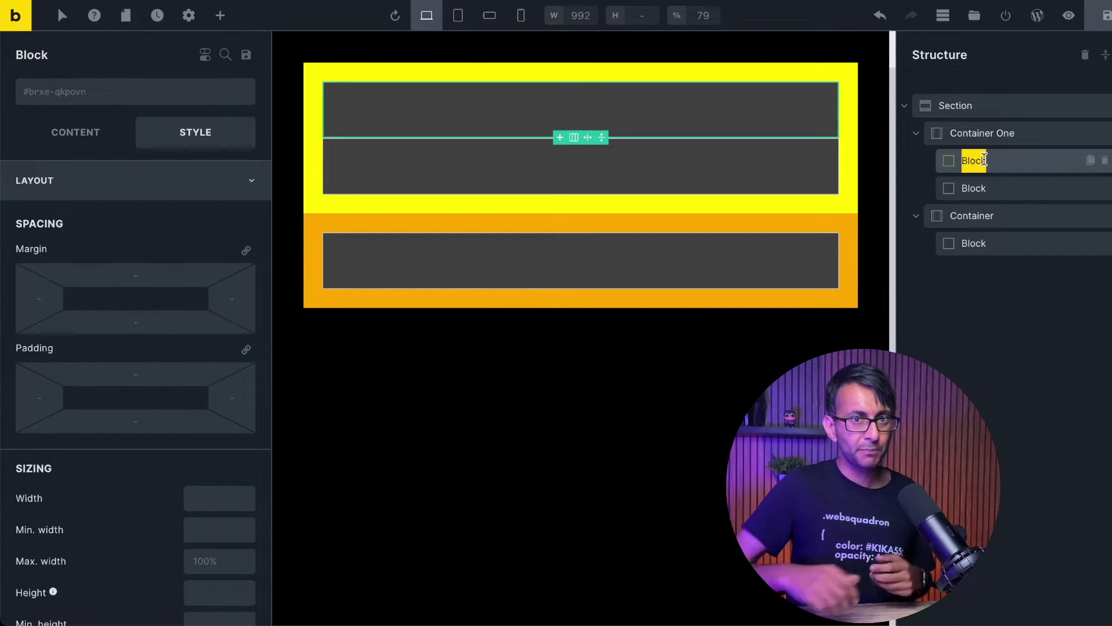
left_click(959, 350)
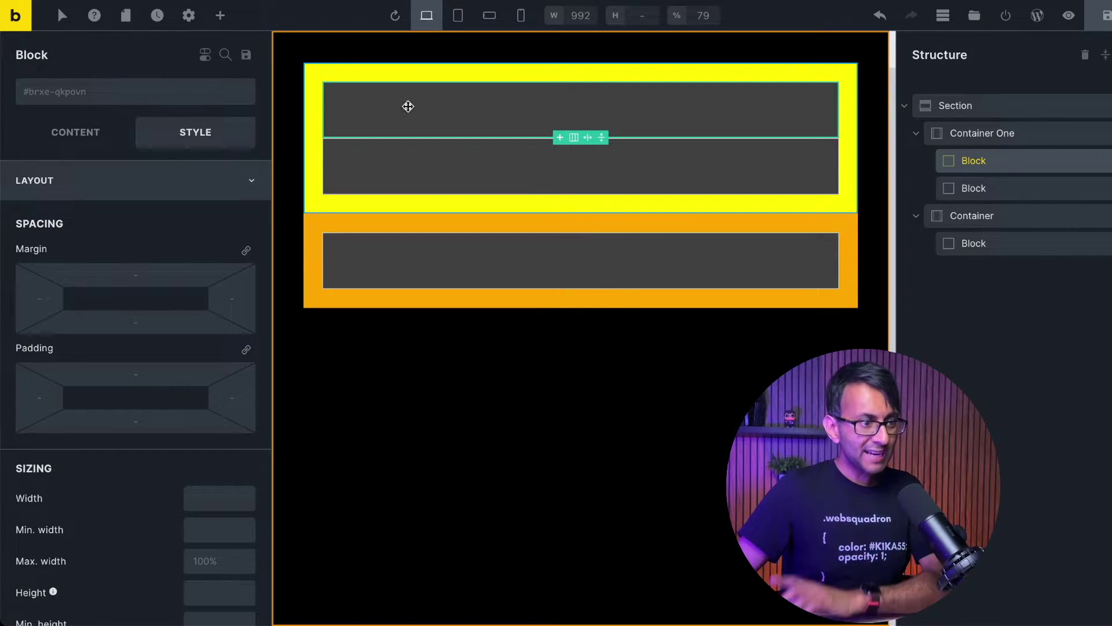
left_click(220, 15)
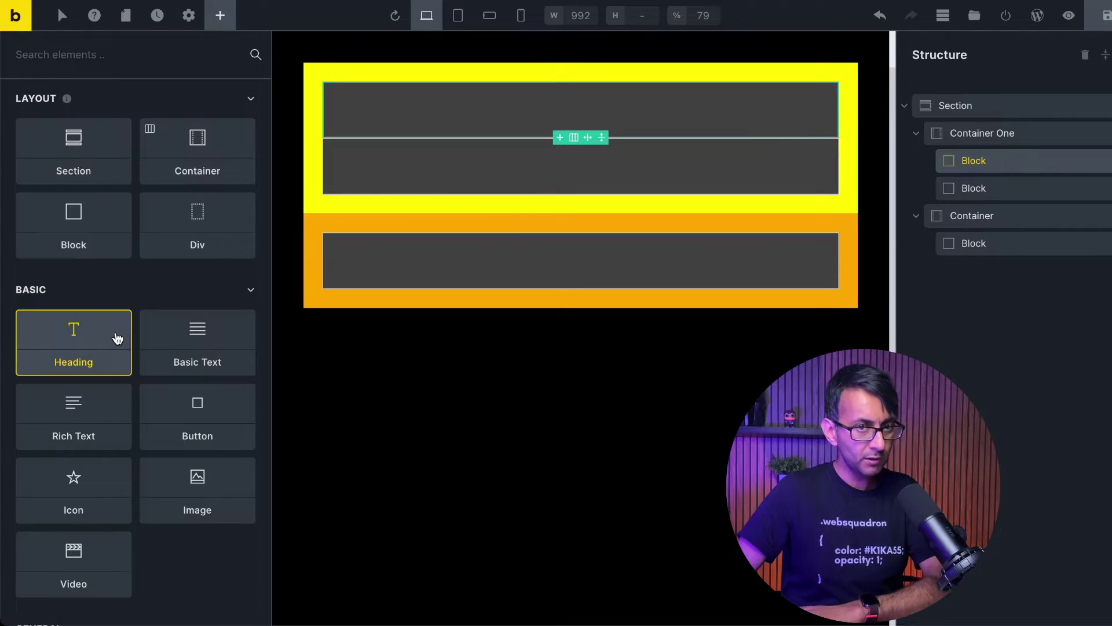
Add a Heading to the first block and replace its placeholder text with 'Hello'.
left_click(92, 342)
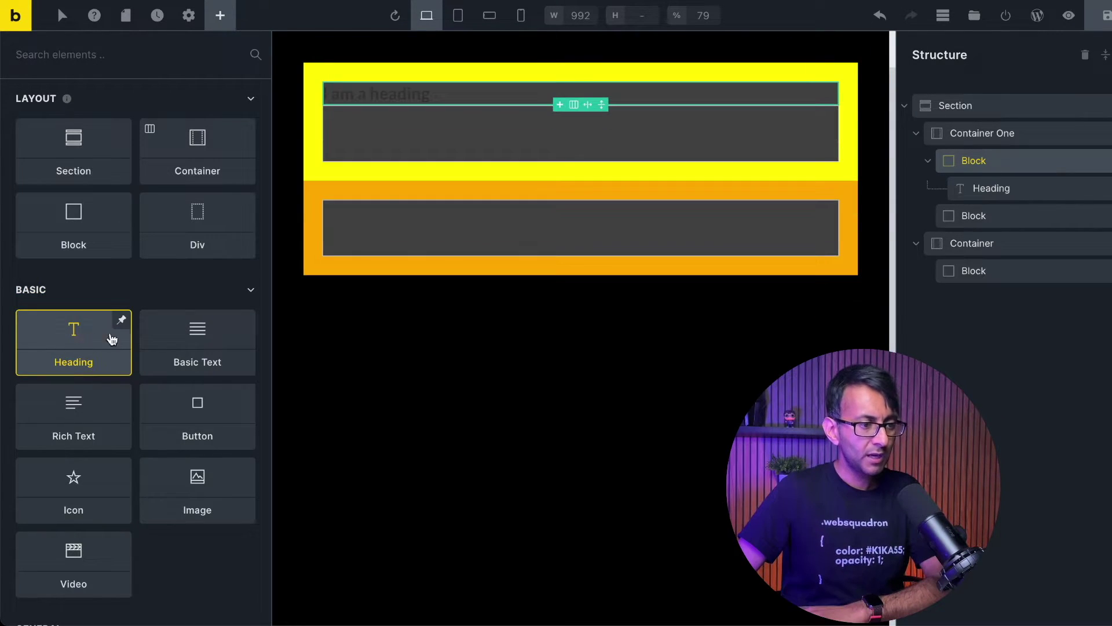
left_click(1009, 196)
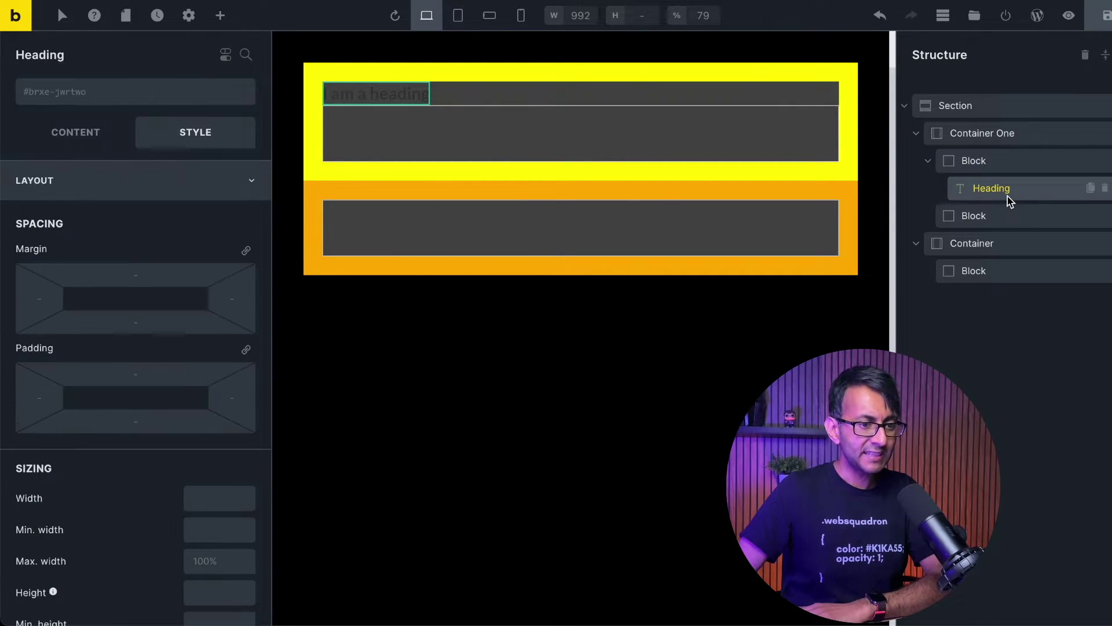
left_click(87, 137)
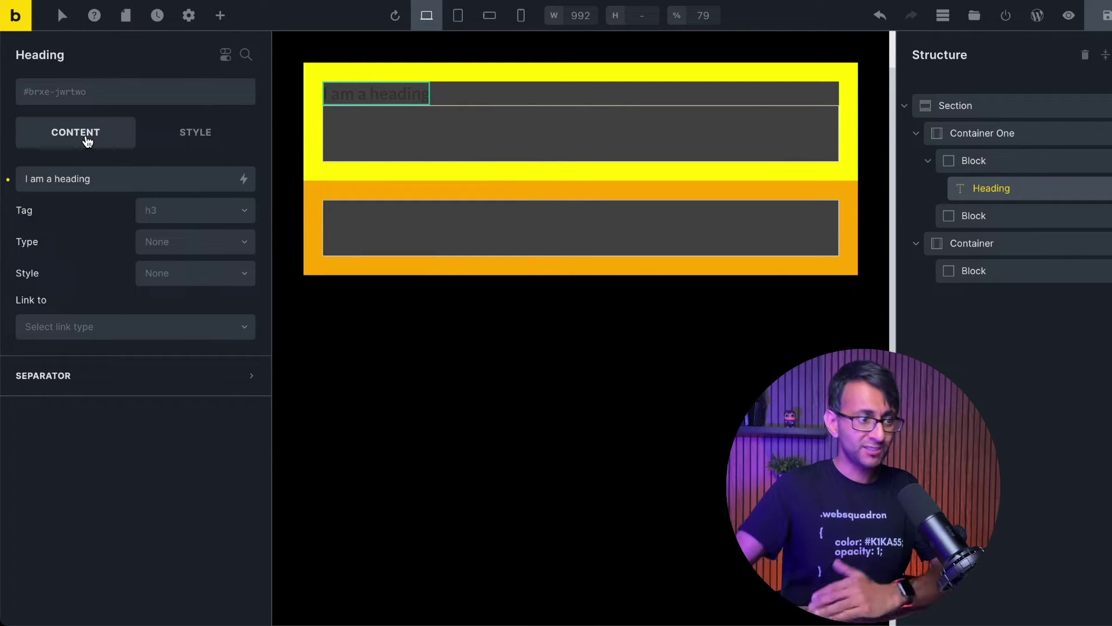
left_click_drag(126, 183, 3, 170)
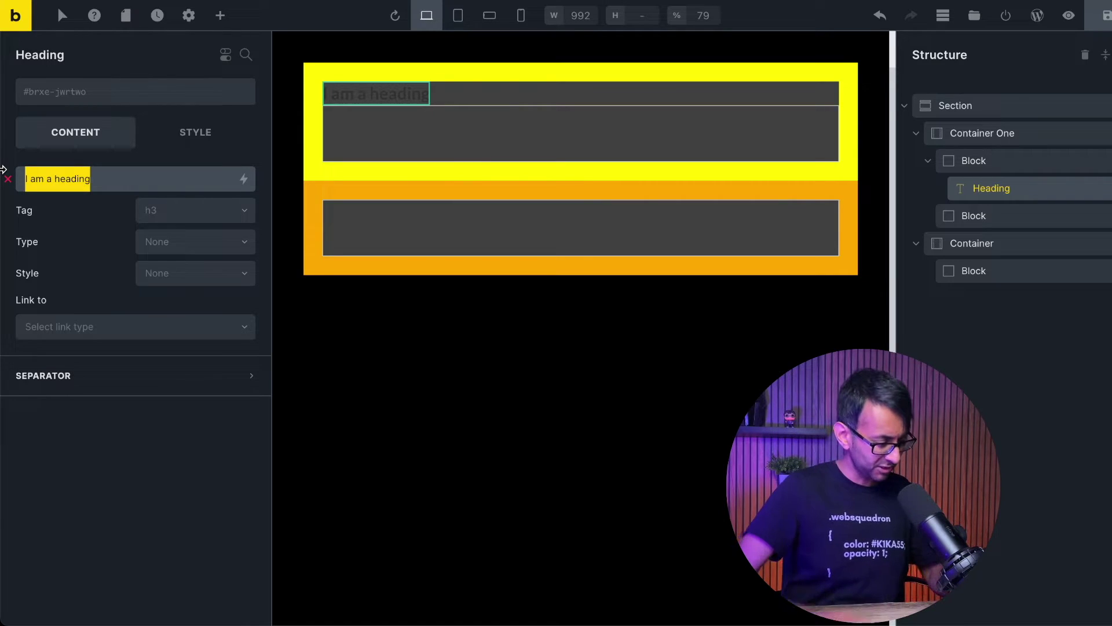
type("Hello")
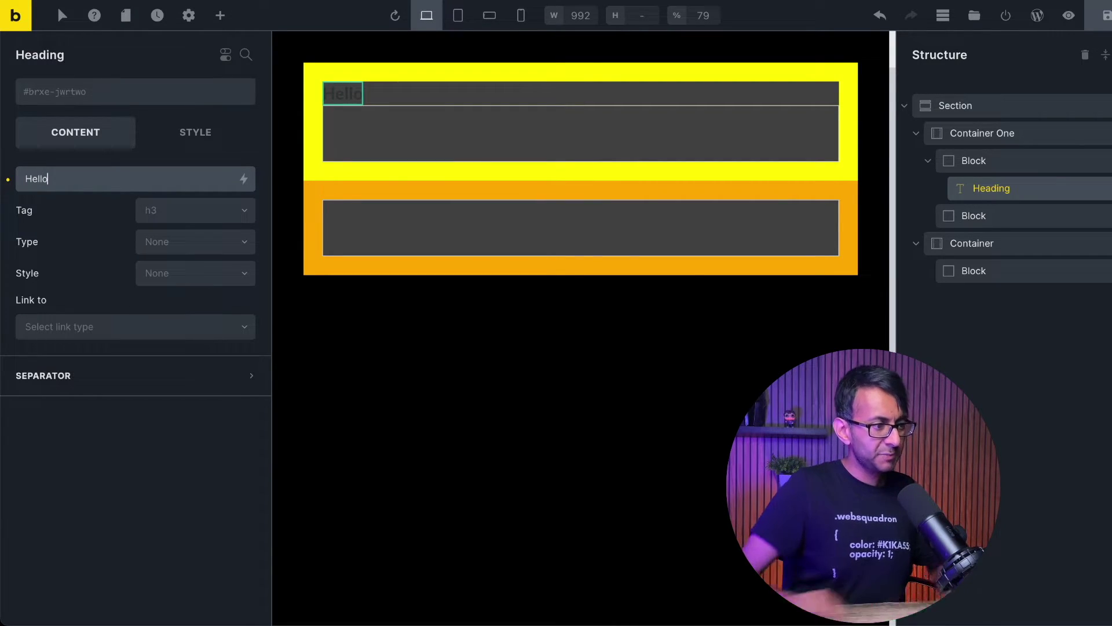
Inspect the Hello heading's Typography text colour in the Style settings.
right_click(1006, 189)
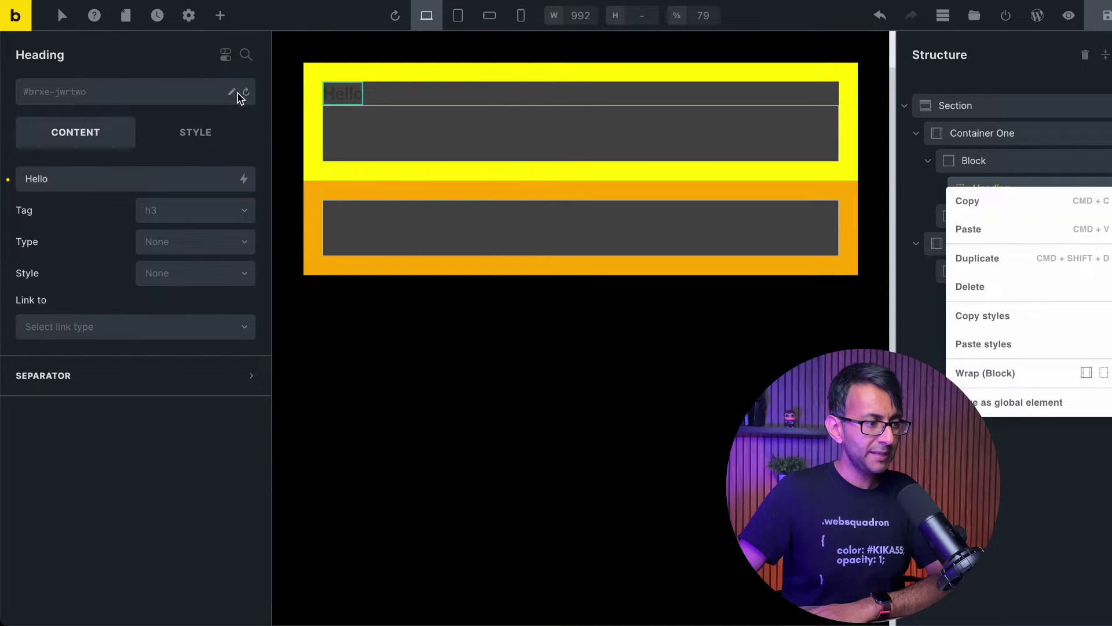
left_click(194, 139)
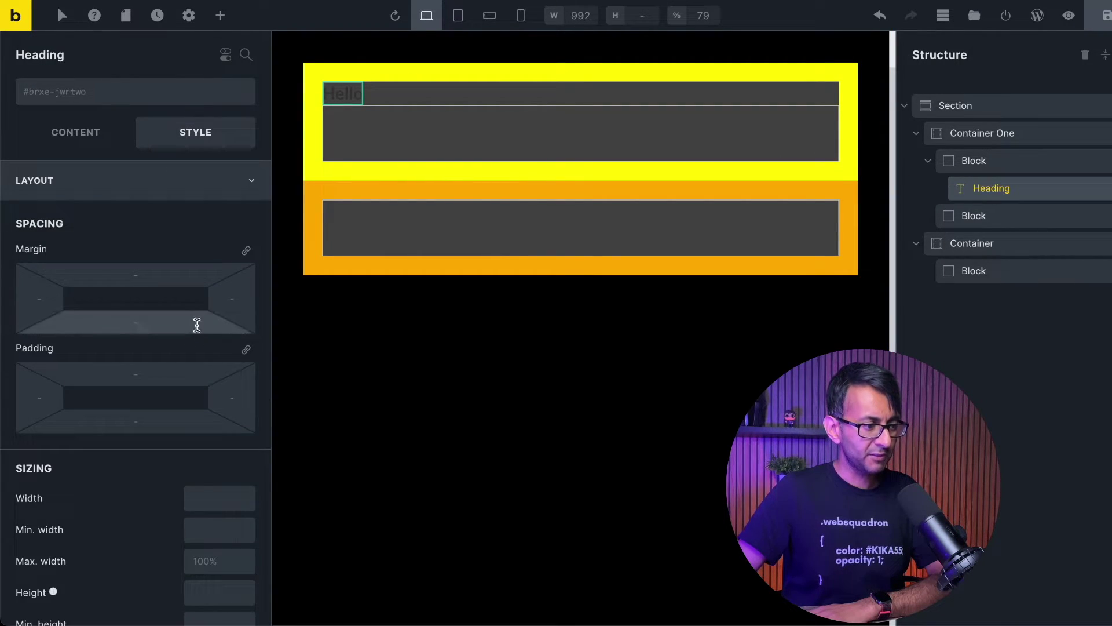
left_click(155, 184)
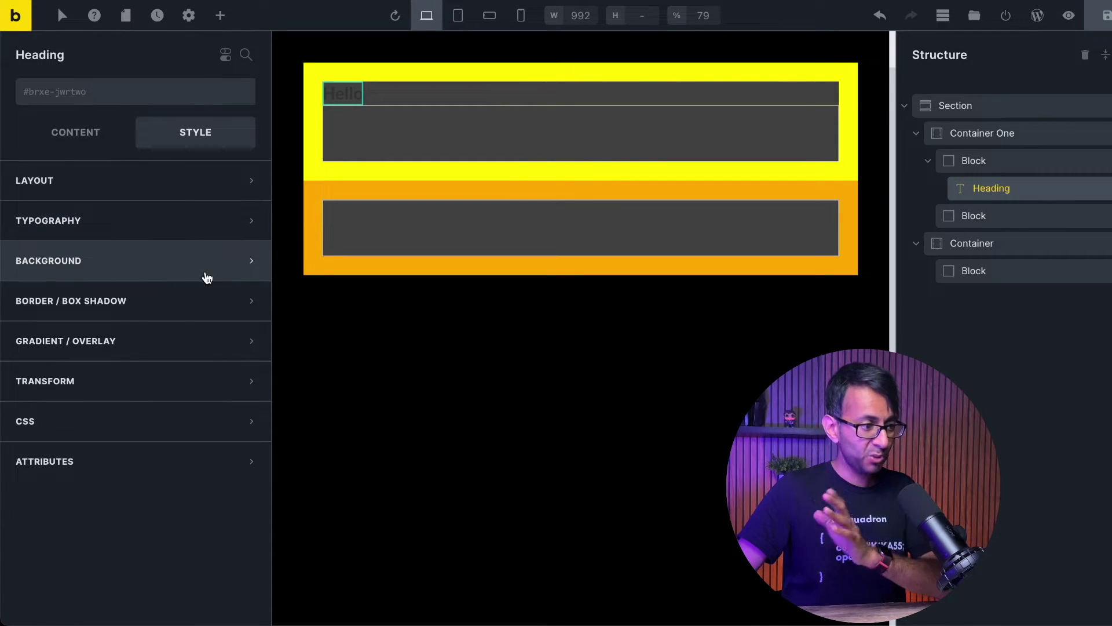
left_click(219, 236)
left_click(243, 258)
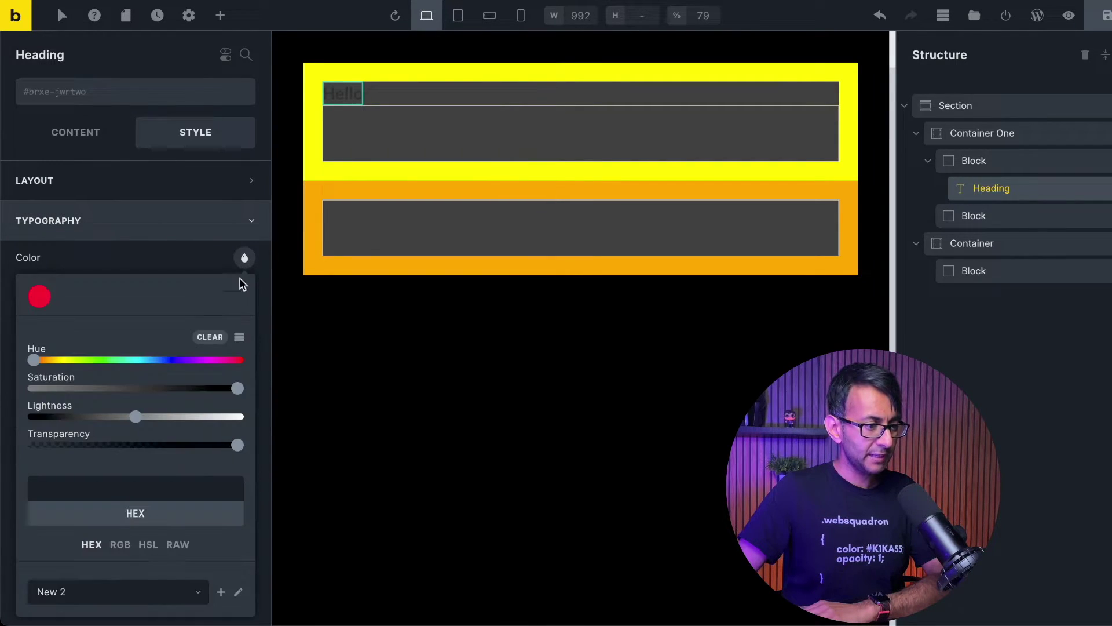
left_click(579, 405)
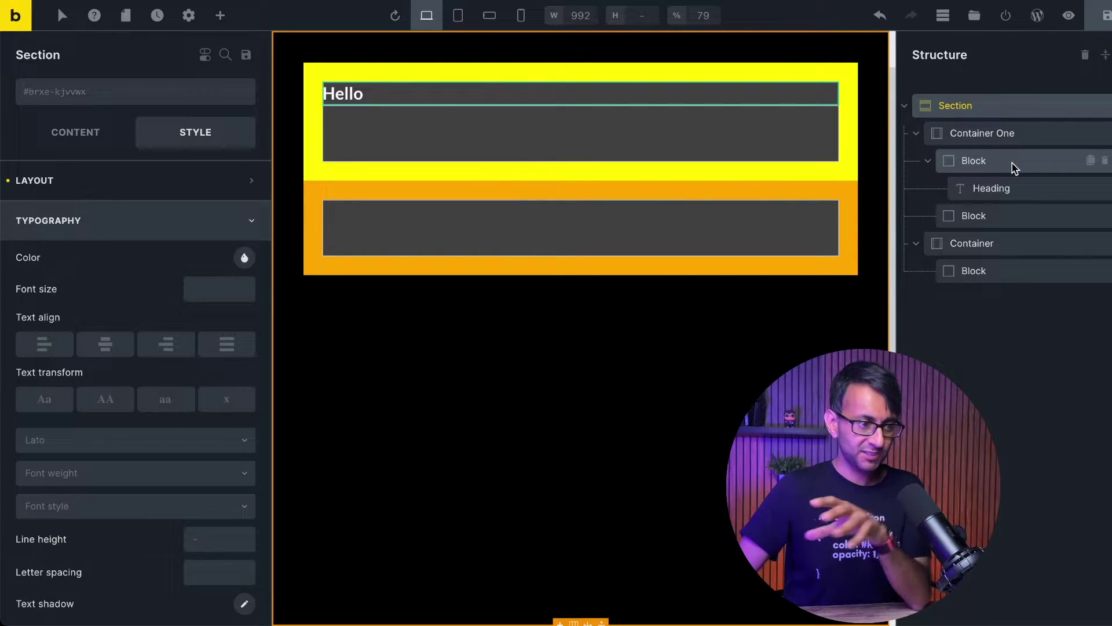
left_click(1015, 168)
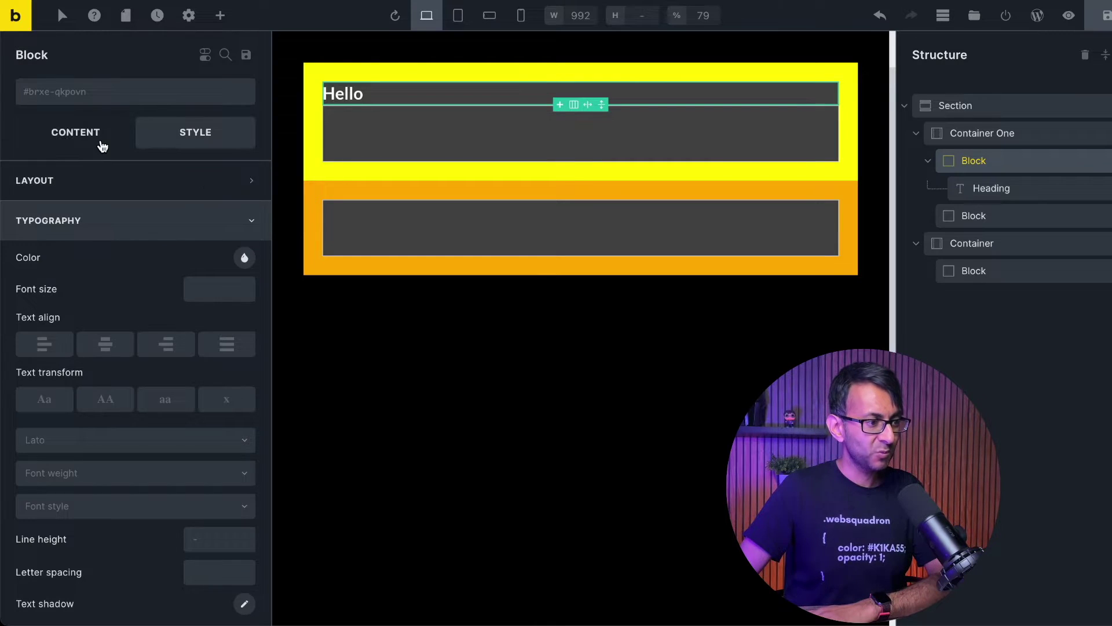
Give the first block a linked padding of 20 on all sides.
left_click(96, 182)
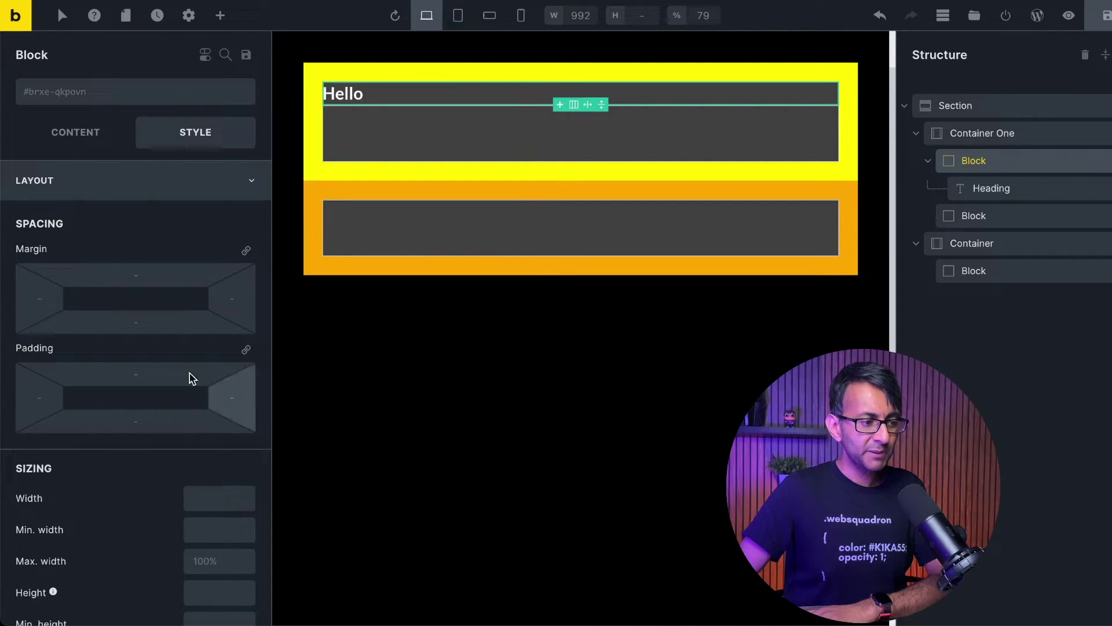
left_click(245, 349)
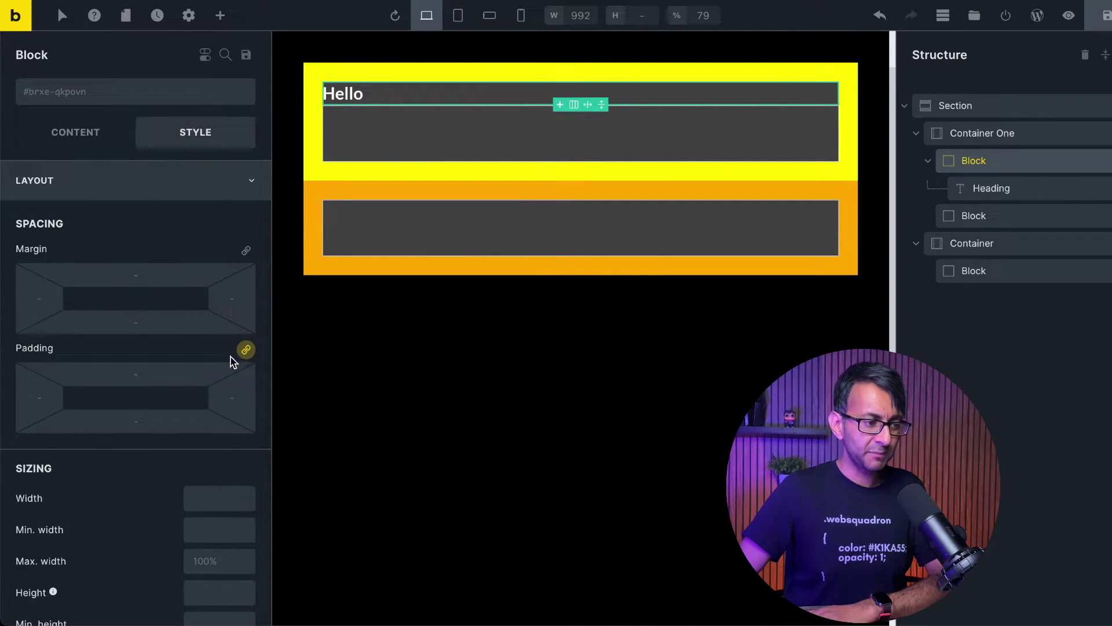
left_click(156, 374)
type("20")
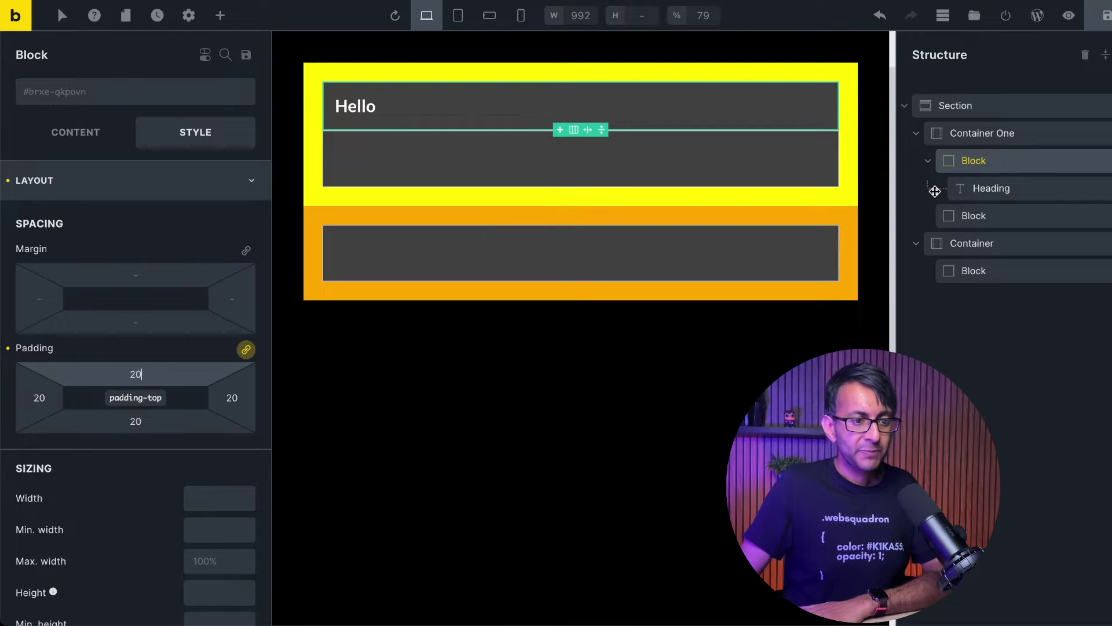
Copy the first block's styles and paste them onto the second block and the orange container's block.
right_click(1024, 167)
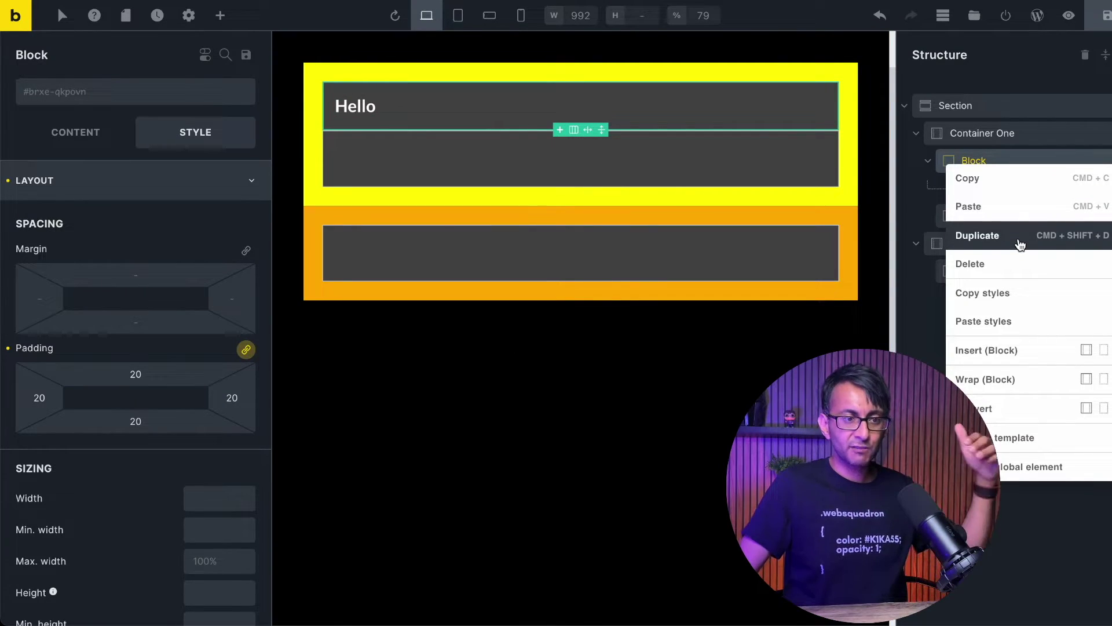
left_click(1013, 294)
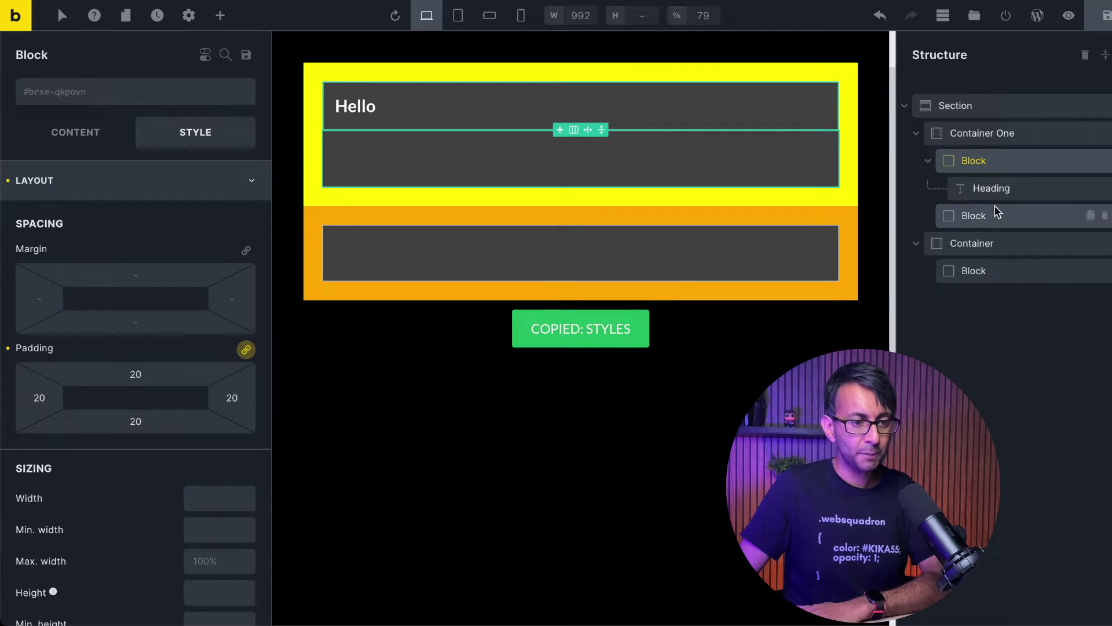
right_click(1004, 226)
left_click(1020, 374)
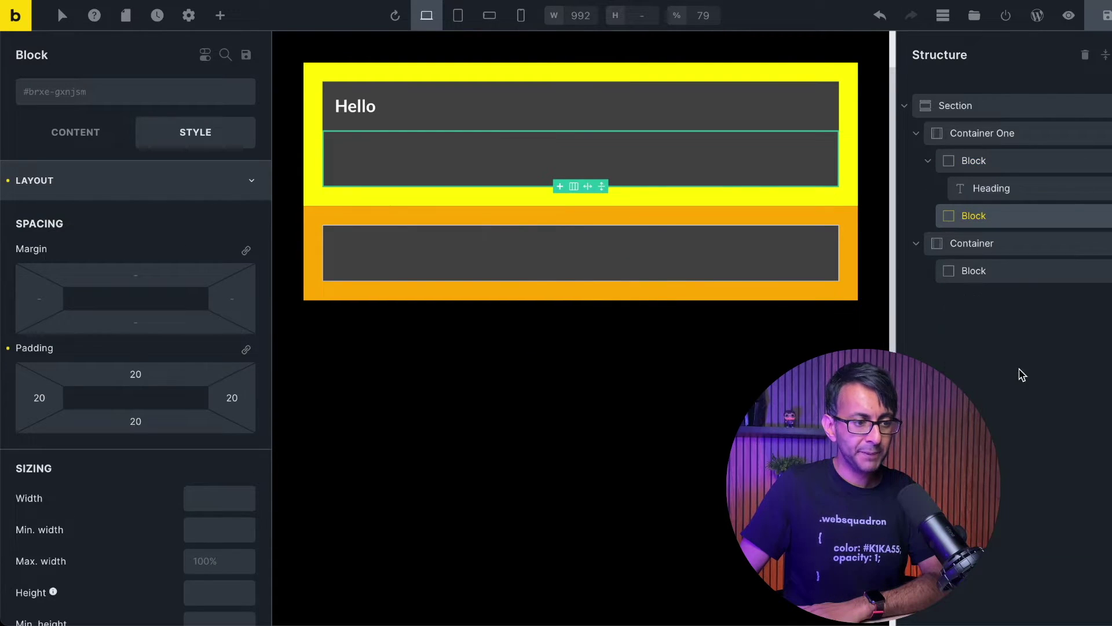
right_click(996, 273)
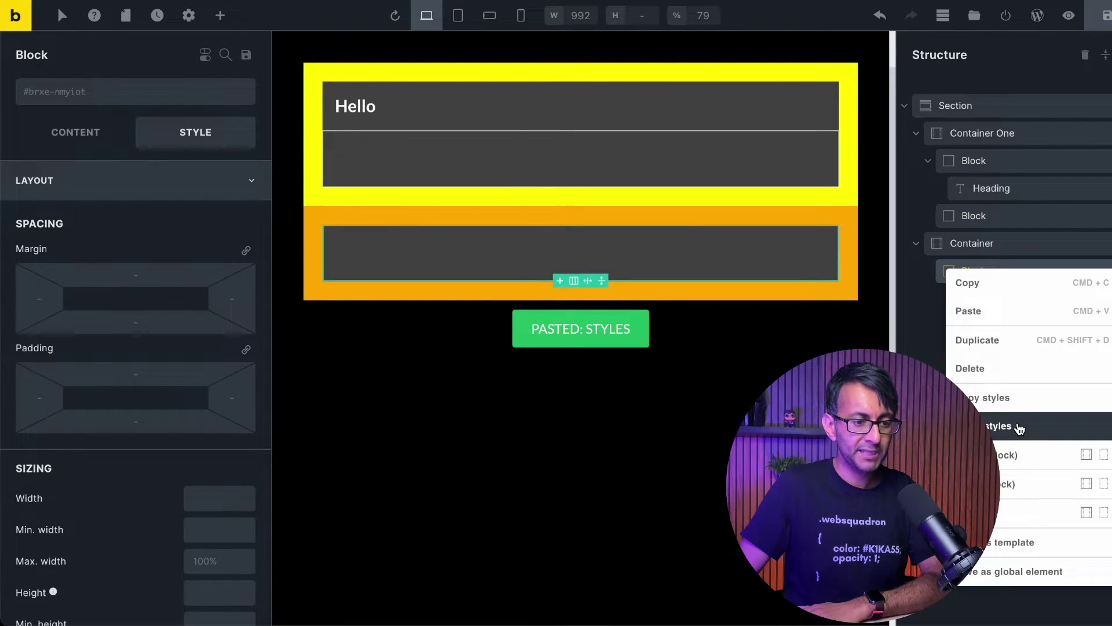
left_click(1020, 428)
left_click(1040, 189)
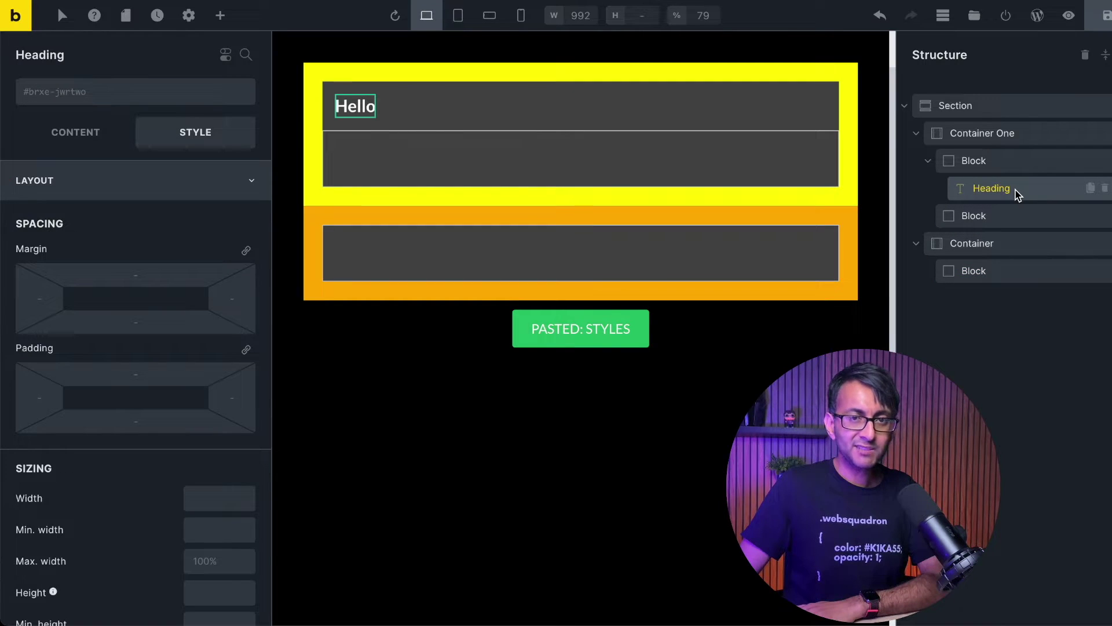
Duplicate the Hello heading twice and move the copies into the second block and the orange container's block.
right_click(1017, 192)
left_click(1006, 260)
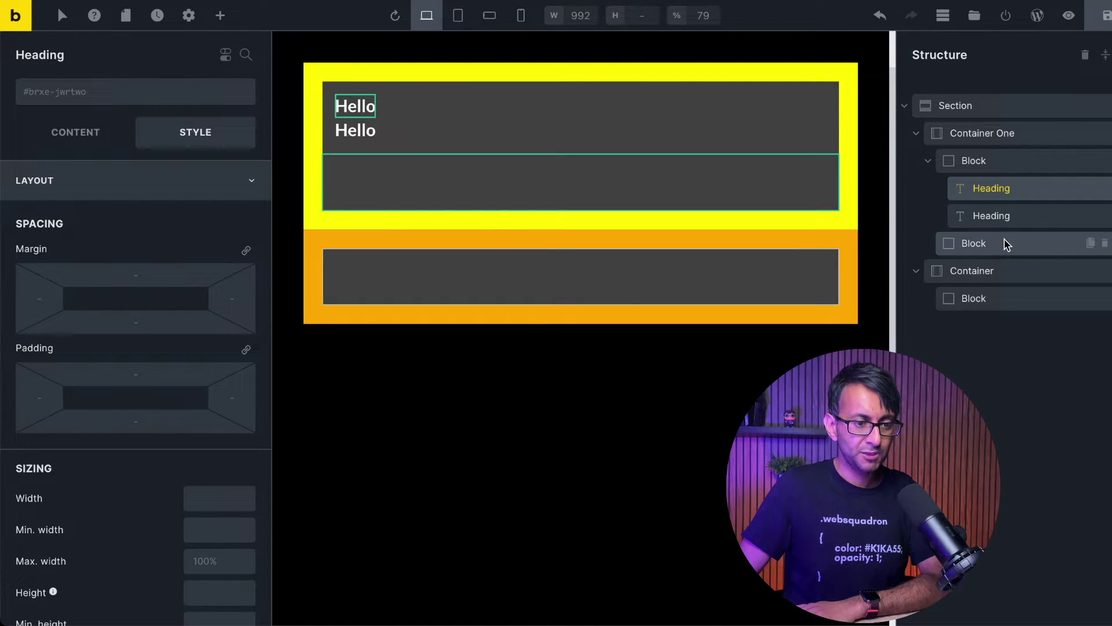
right_click(997, 215)
left_click(1008, 288)
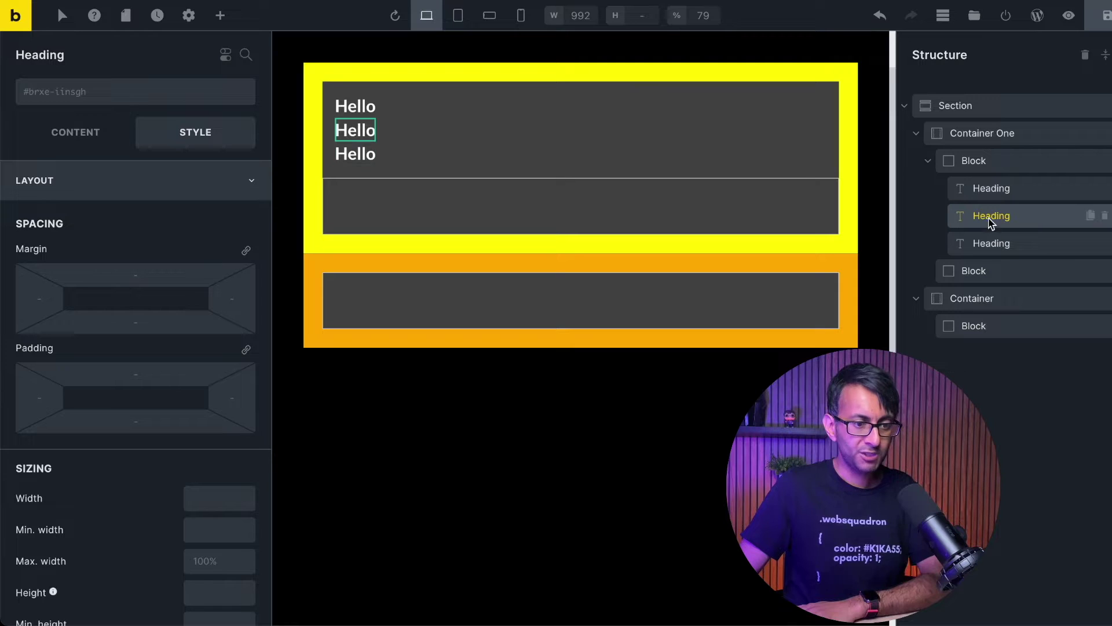
left_click_drag(990, 222, 1009, 286)
left_click(1012, 219)
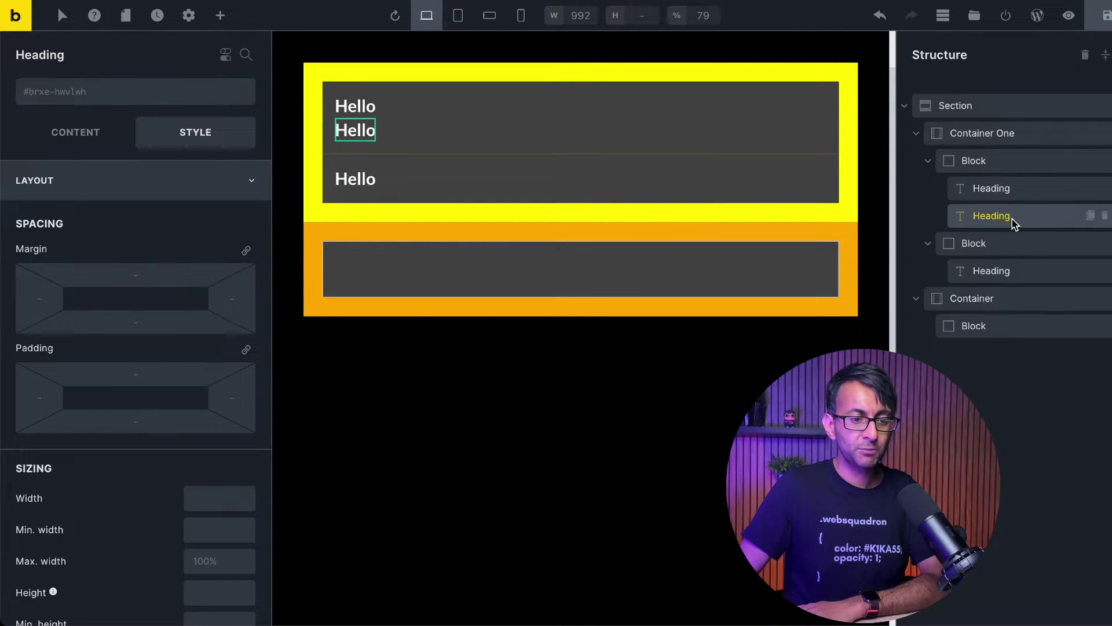
left_click_drag(1014, 223, 1037, 339)
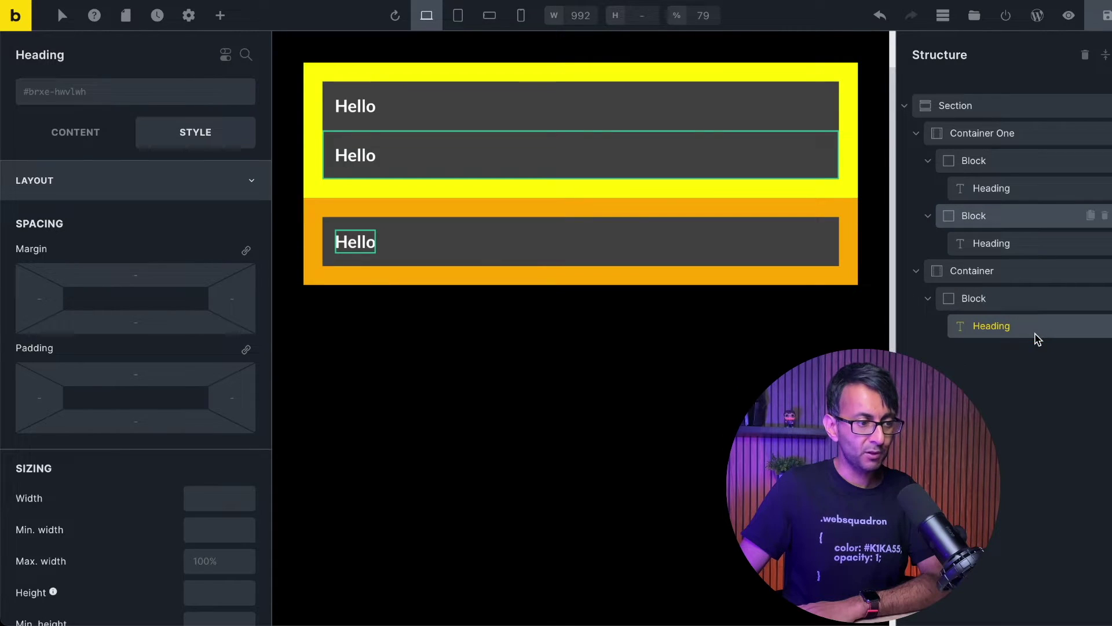
left_click(689, 381)
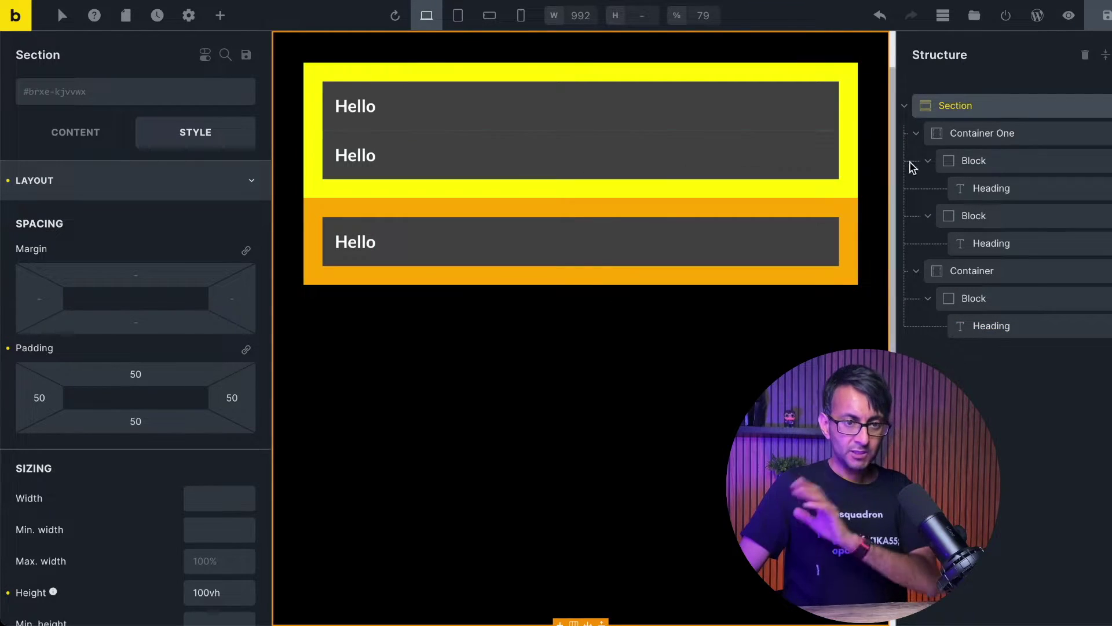
Change the second block's background colour in Container One to black #000000.
left_click(1018, 220)
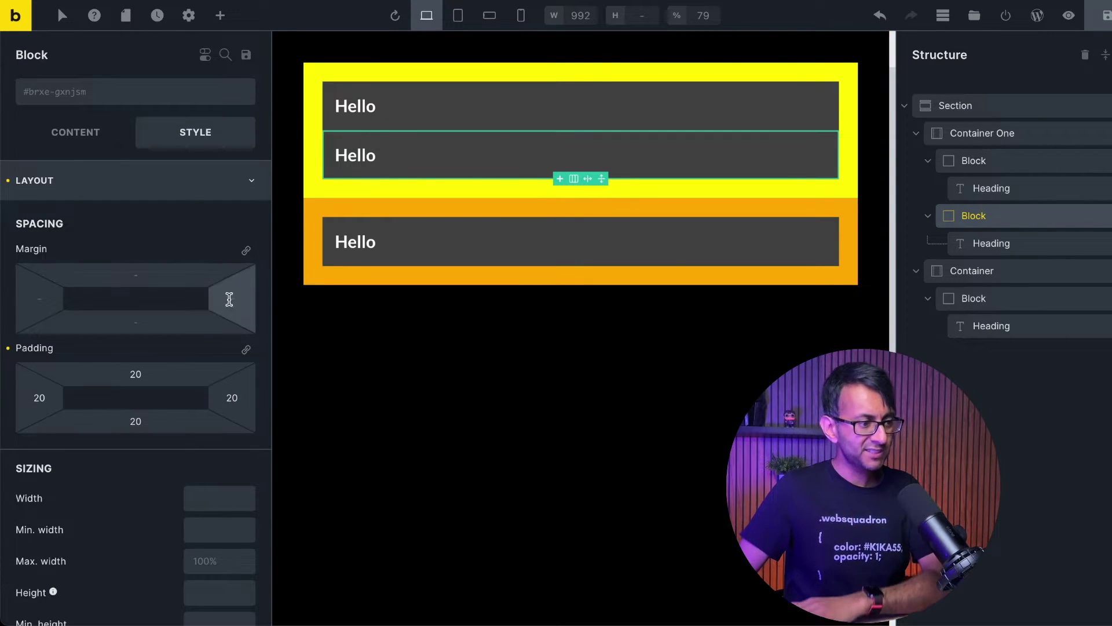
left_click(168, 196)
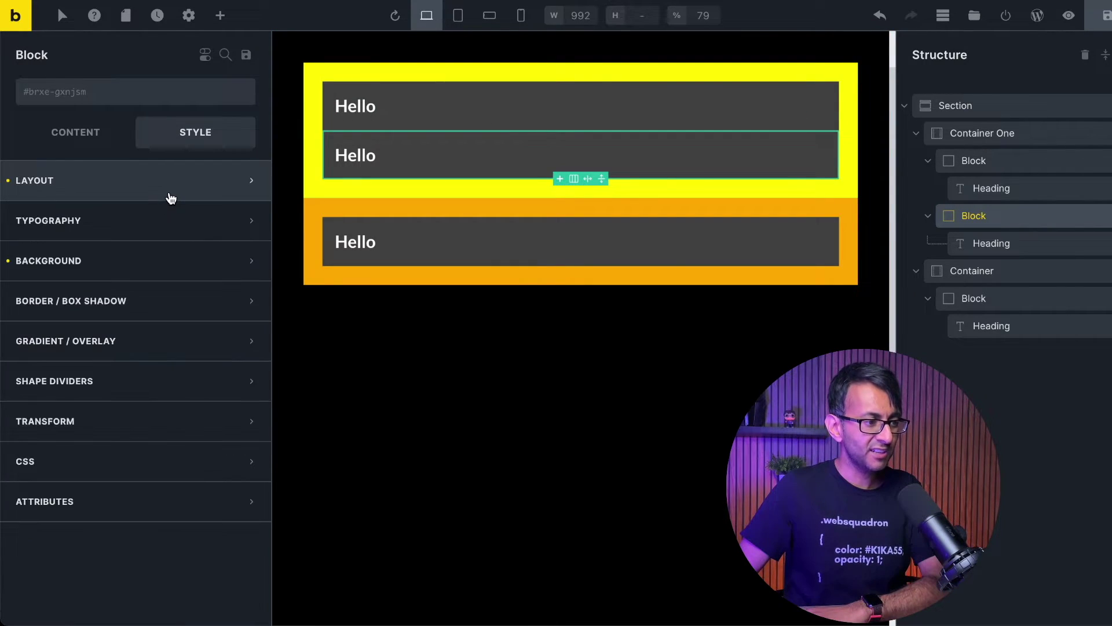
left_click(239, 264)
left_click(244, 299)
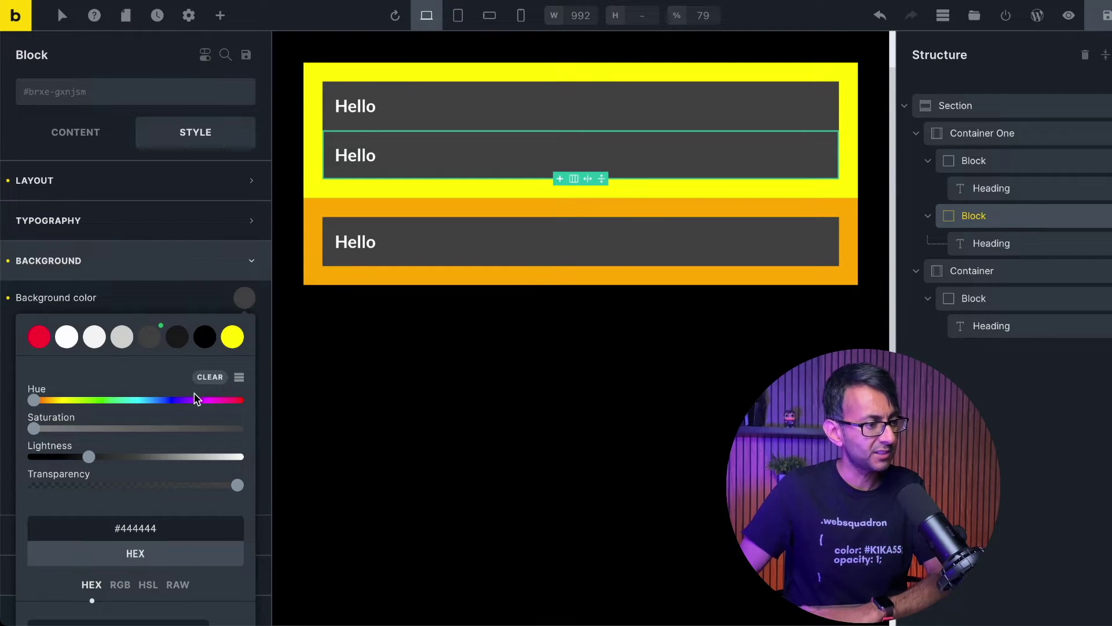
left_click(123, 340)
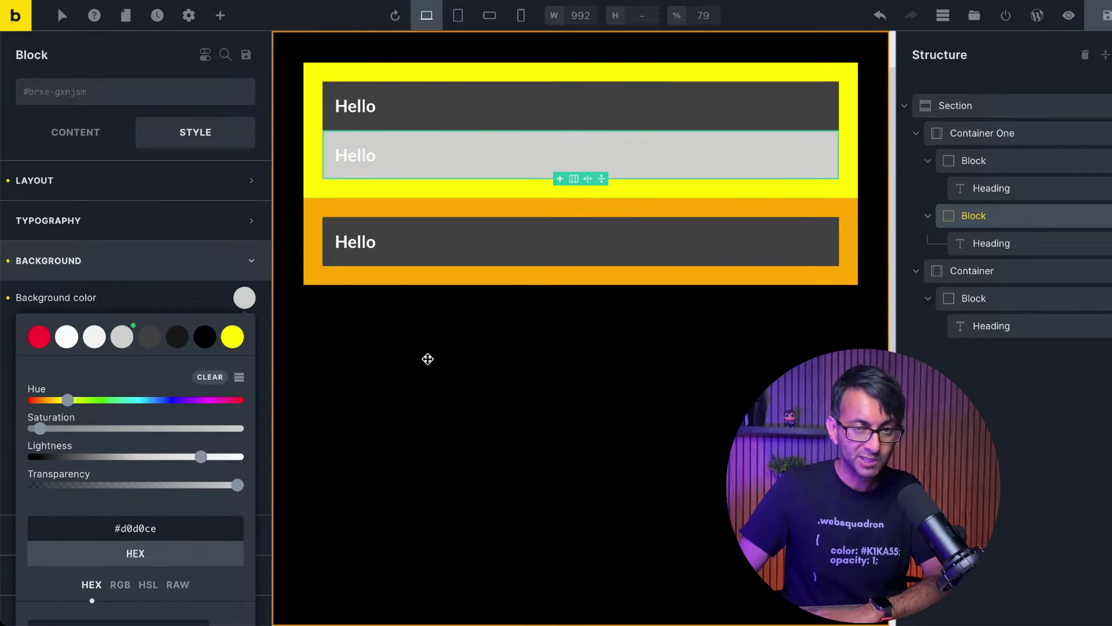
left_click(204, 338)
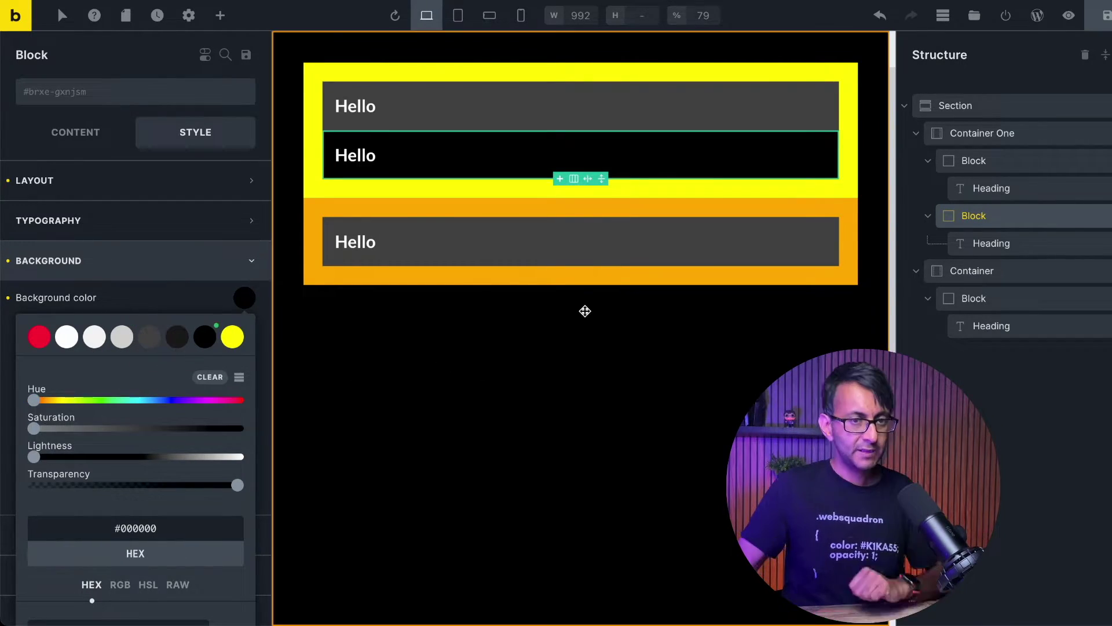
left_click(991, 107)
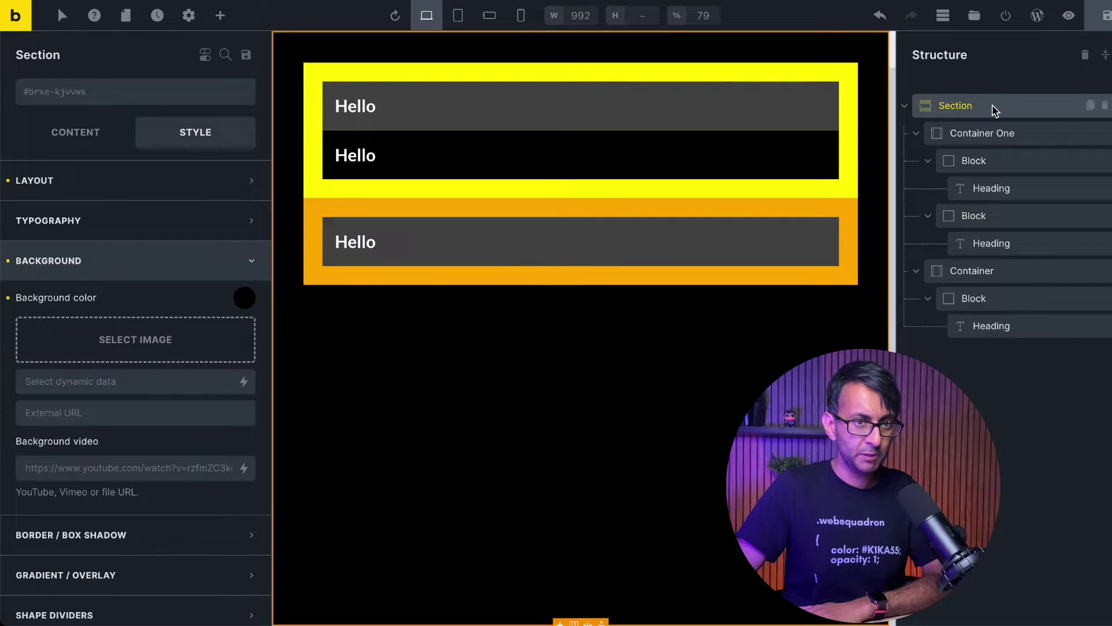
Remove the first block's 300 height and trial 200 width, restoring natural height and full width.
left_click(1014, 168)
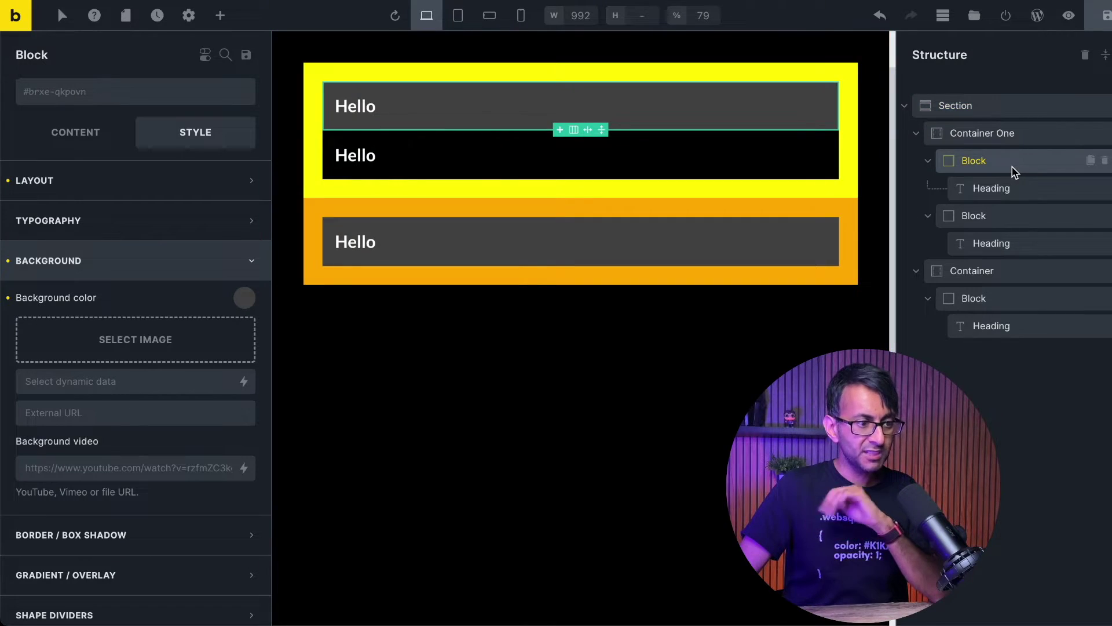
left_click(64, 181)
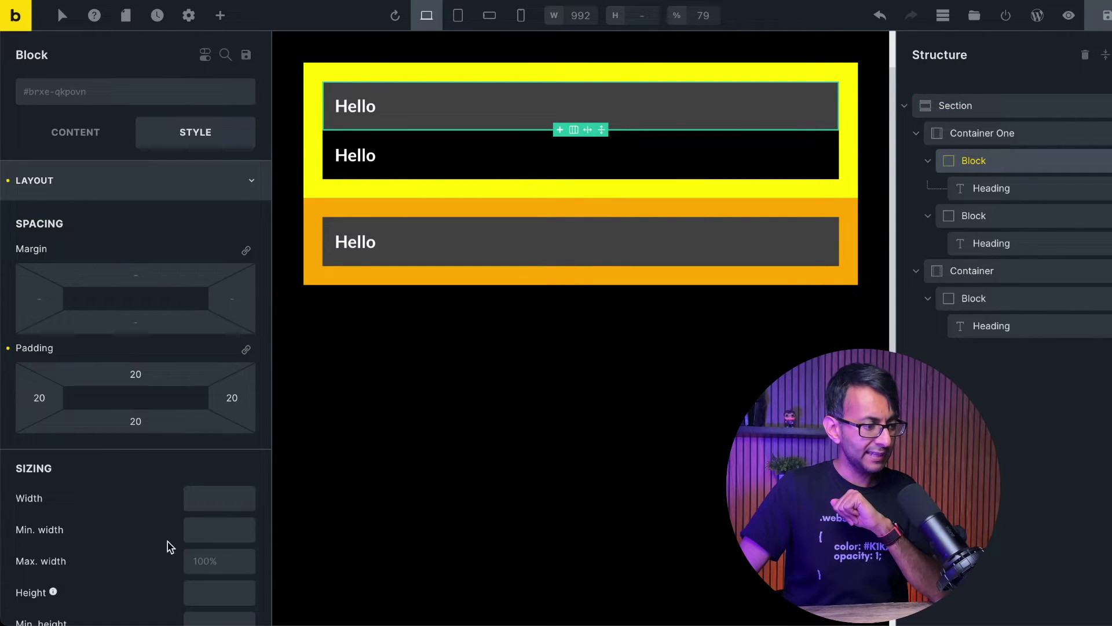
left_click(191, 589)
type("300")
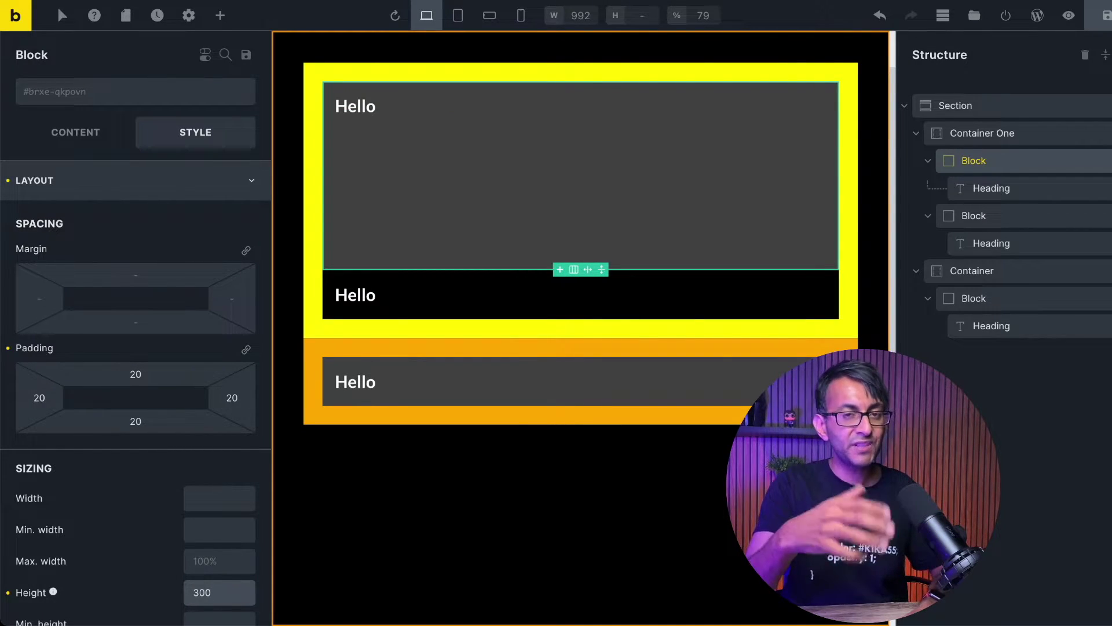
key("BackSpace")
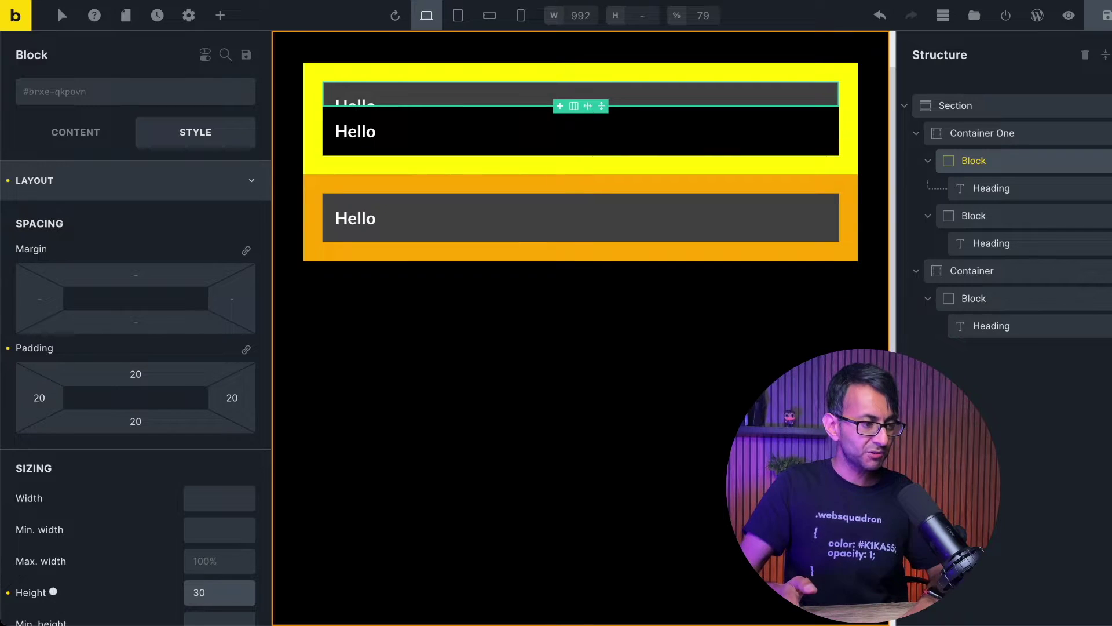
key("BackSpace")
key("BackSpace")
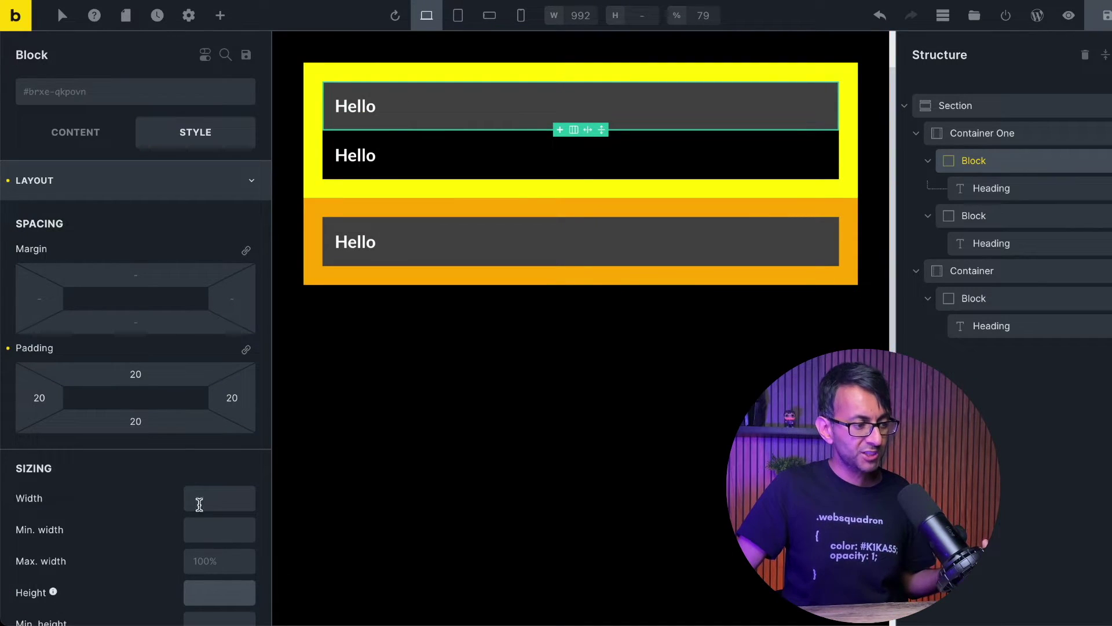
left_click(206, 497)
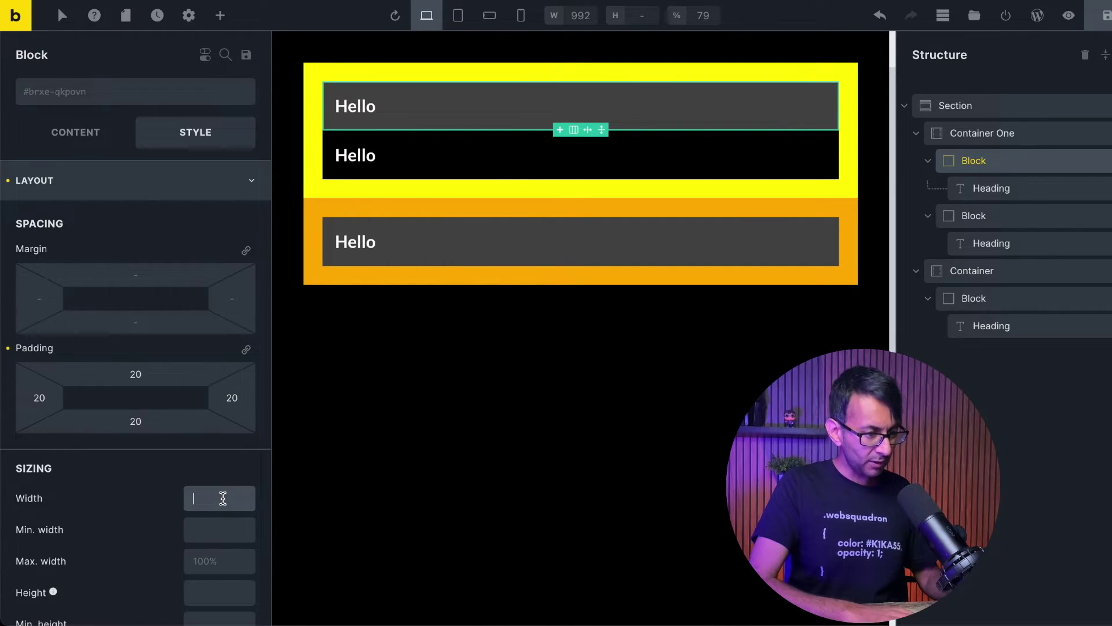
type("200")
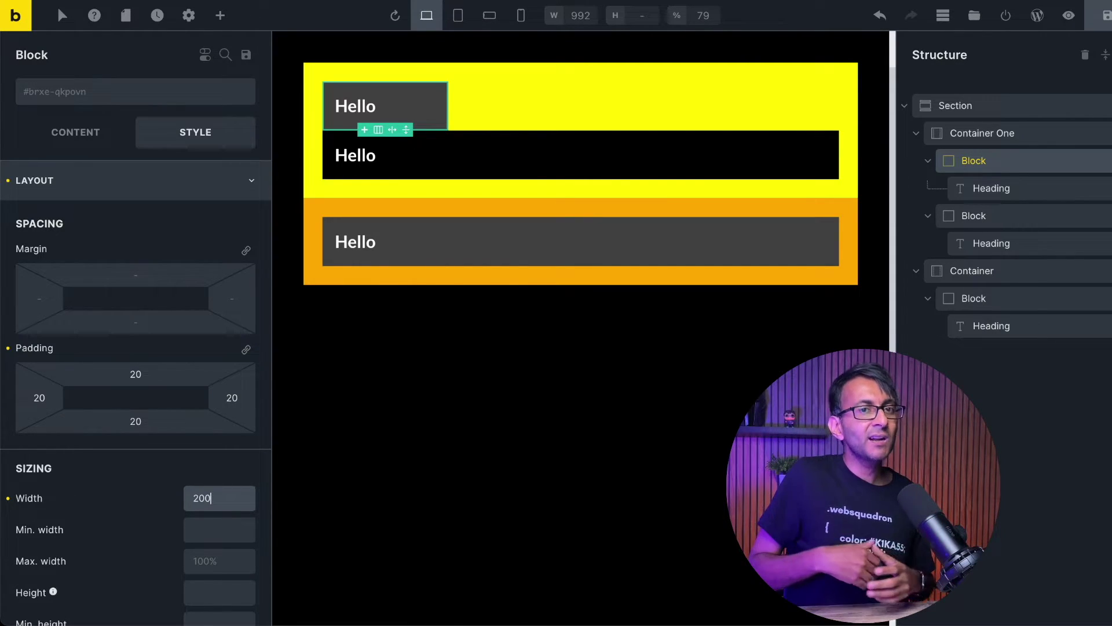
key("BackSpace")
key("BackSpace")
key("BackSpace")
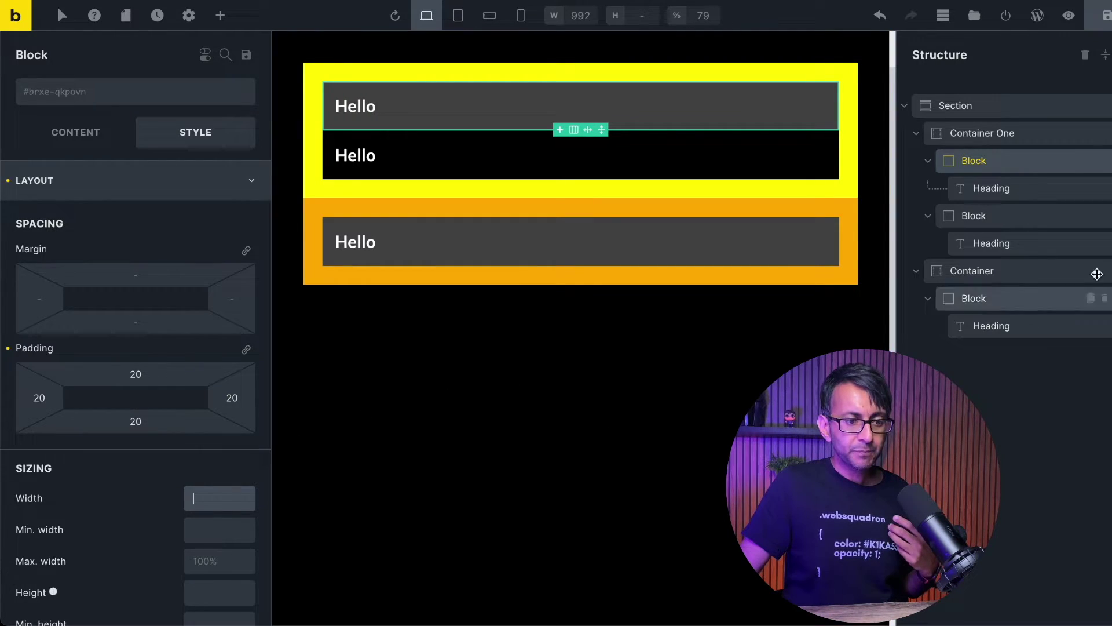
left_click(1043, 271)
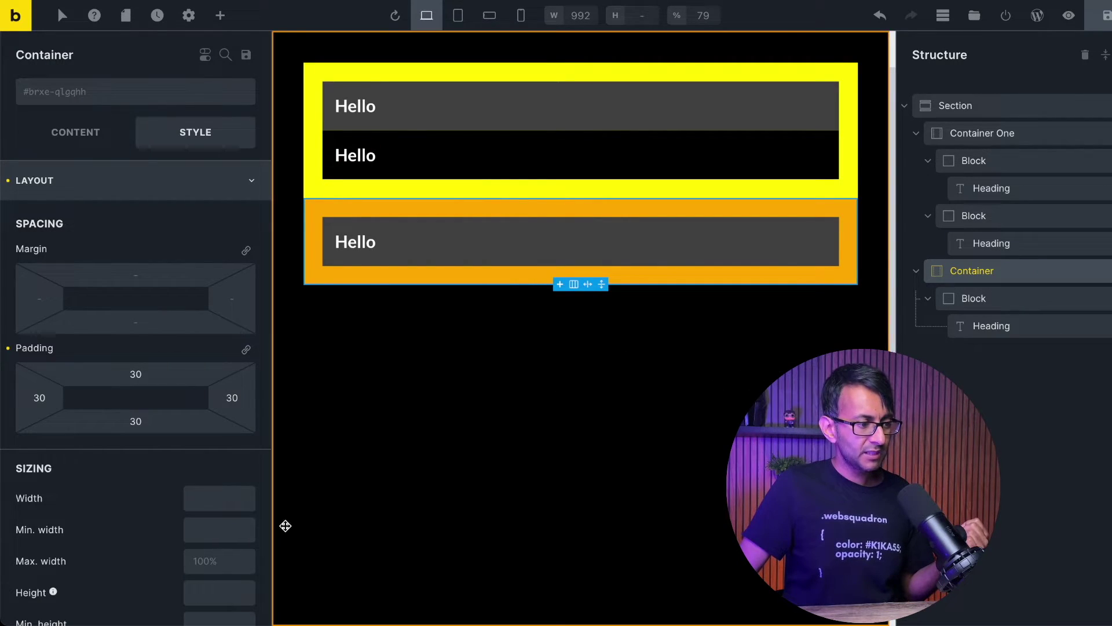
left_click(241, 499)
type("400")
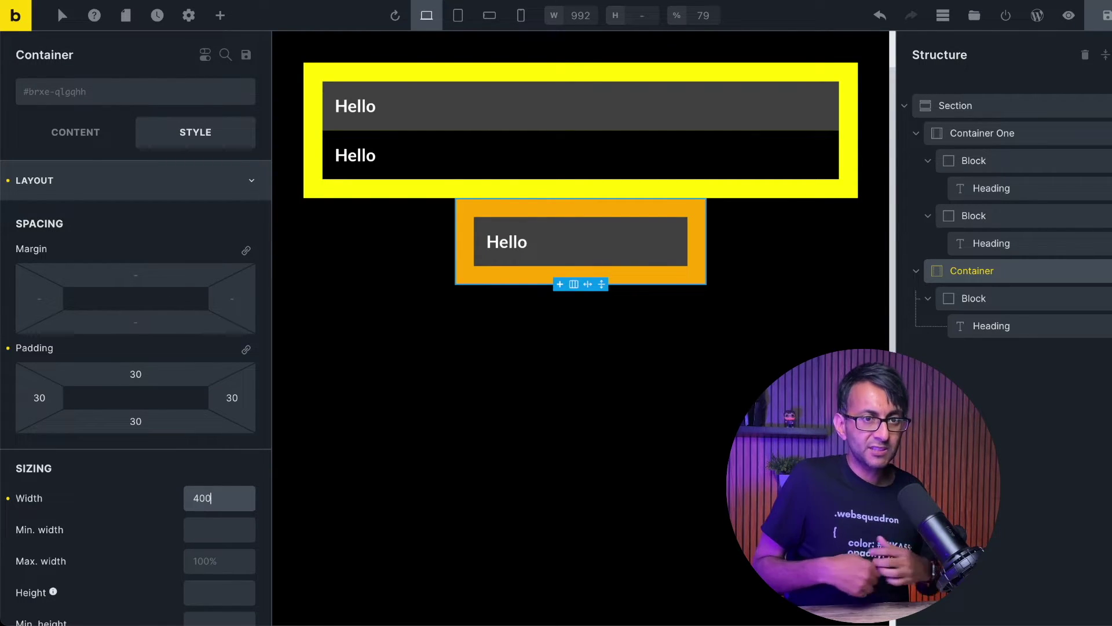
key("ctrl+z")
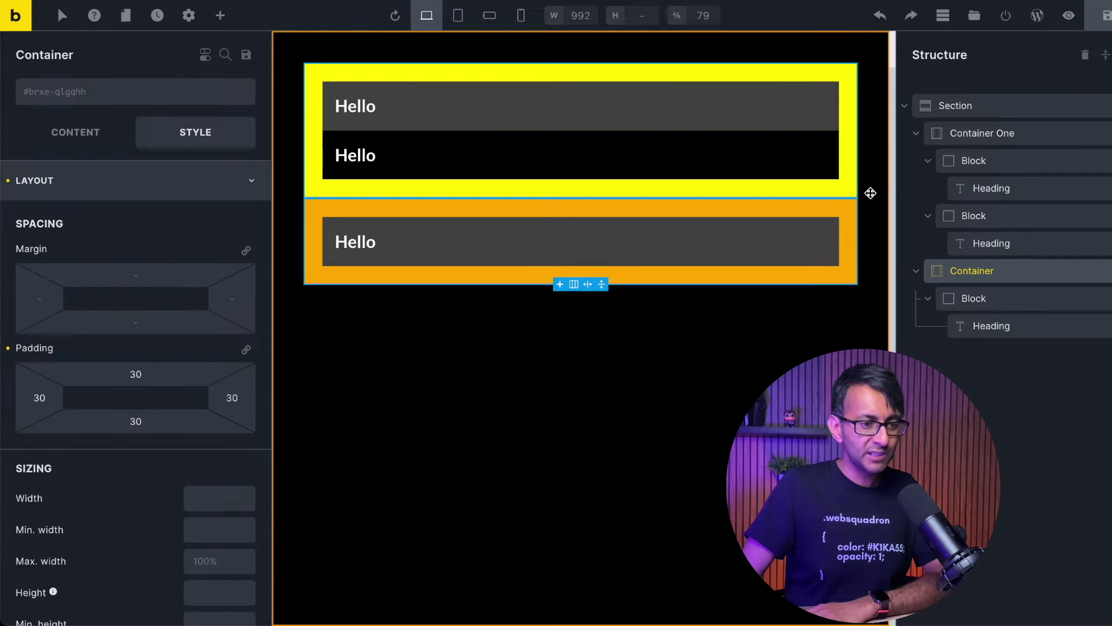
left_click(1015, 245)
Duplicate the black block's Hello heading from the Structure panel.
right_click(1018, 253)
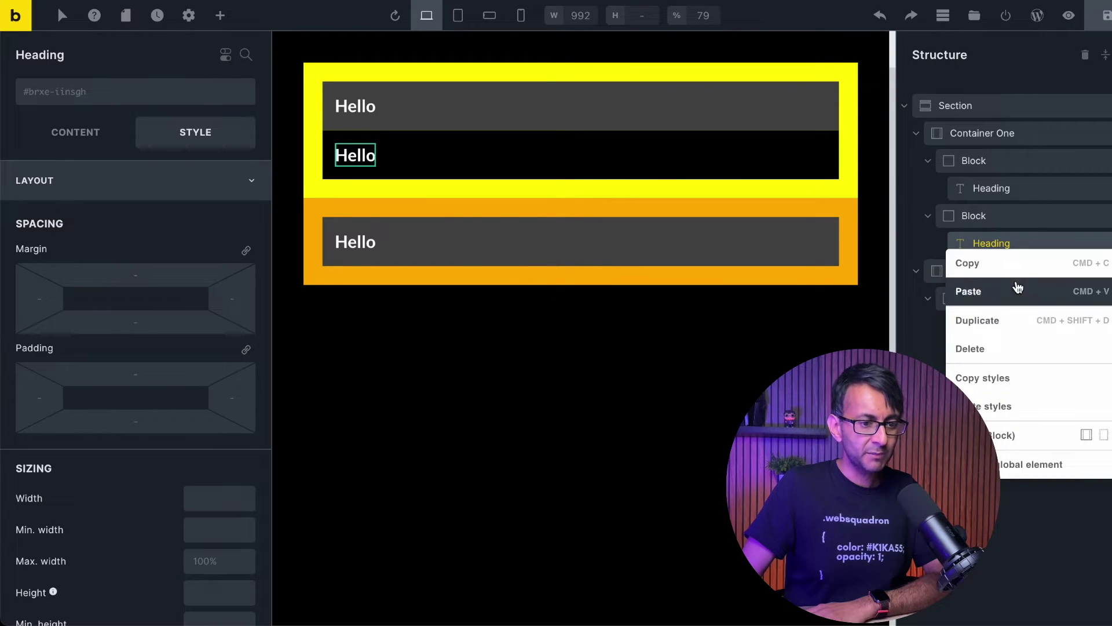
left_click(1008, 321)
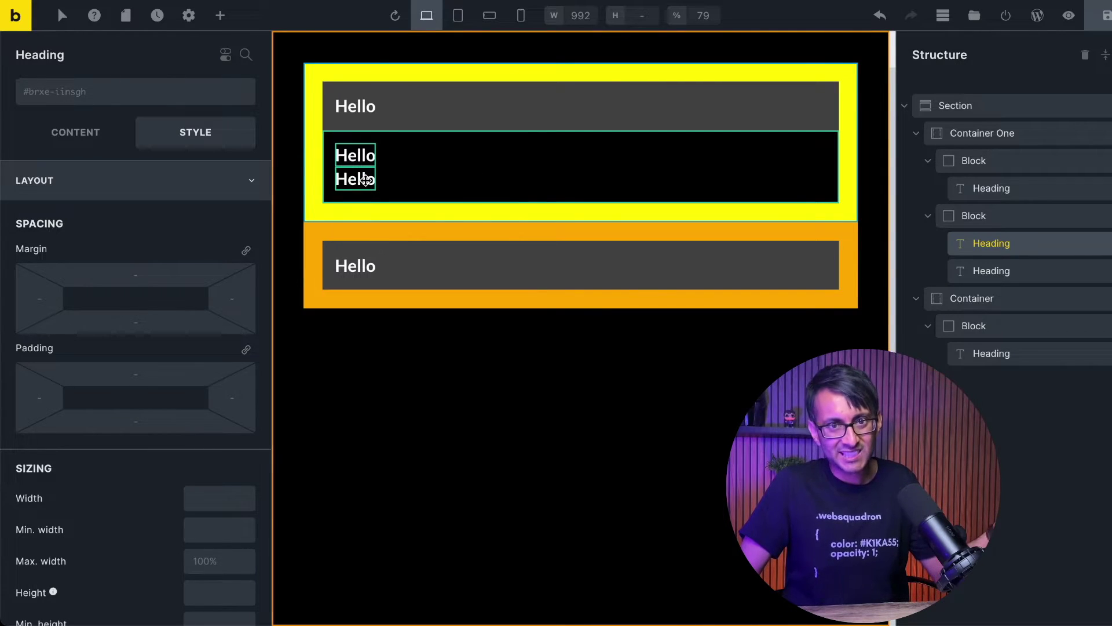
left_click(992, 104)
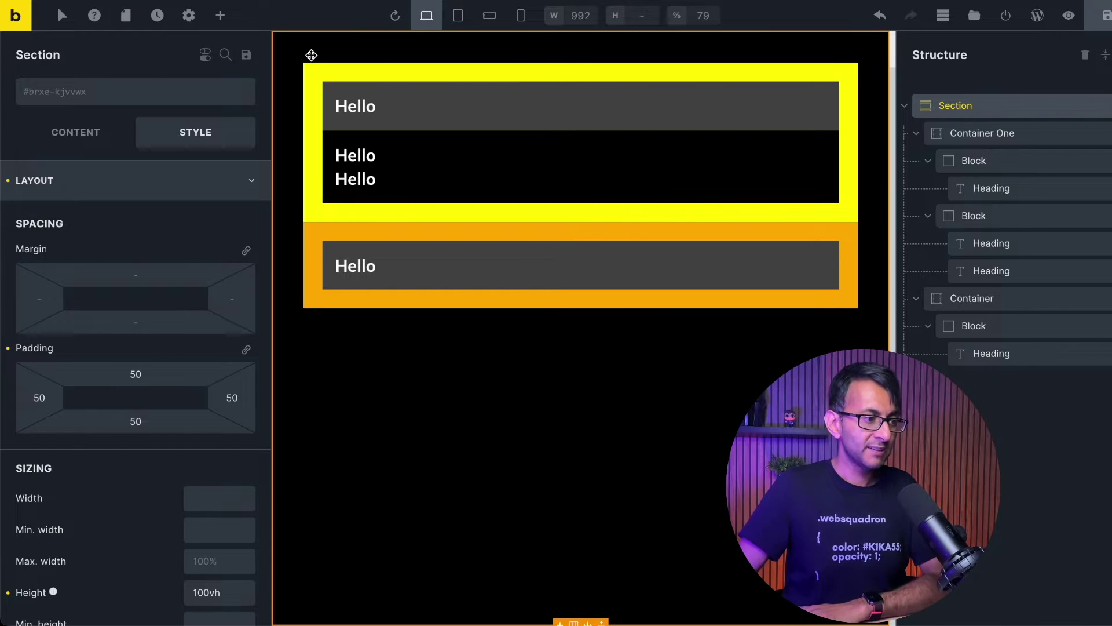
Switch the section's direction to horizontal, then back to vertical so the containers stay stacked.
left_click(90, 132)
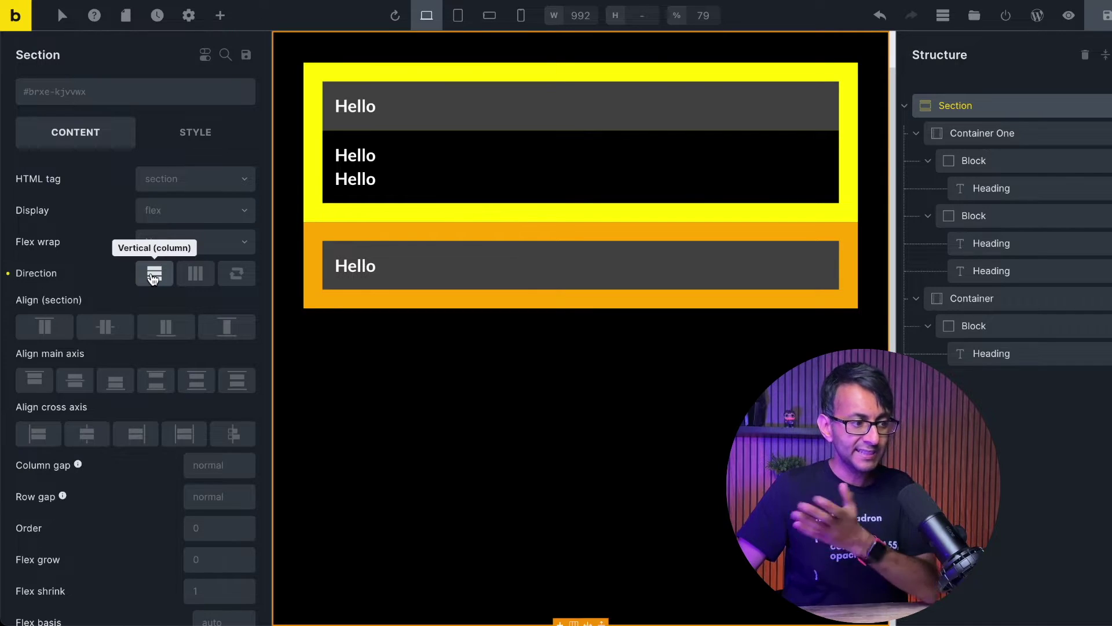
left_click(197, 274)
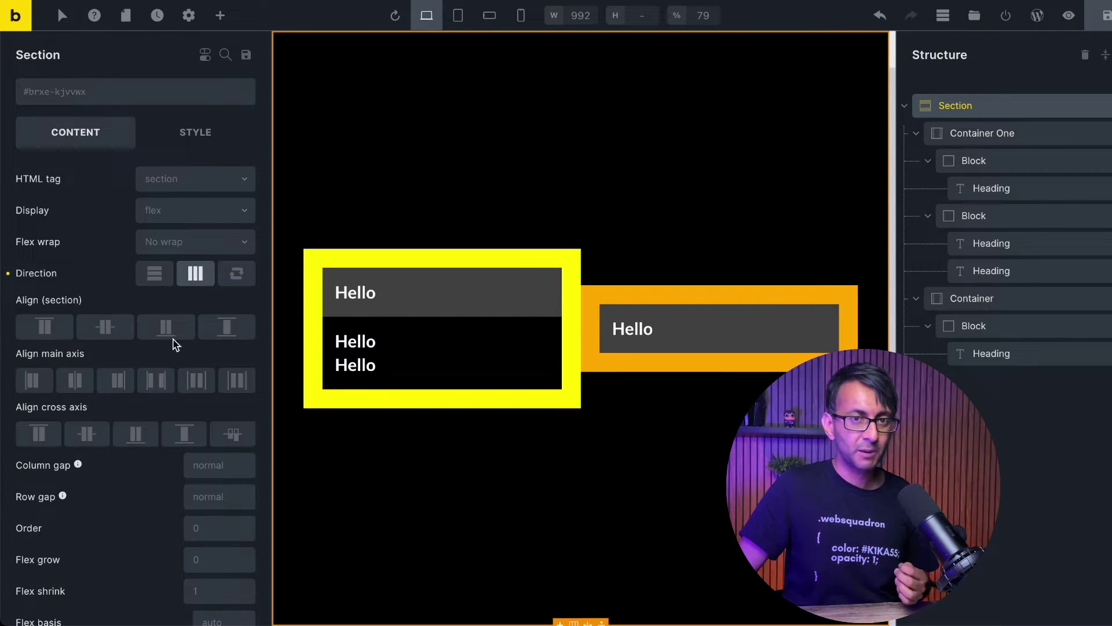
left_click(156, 279)
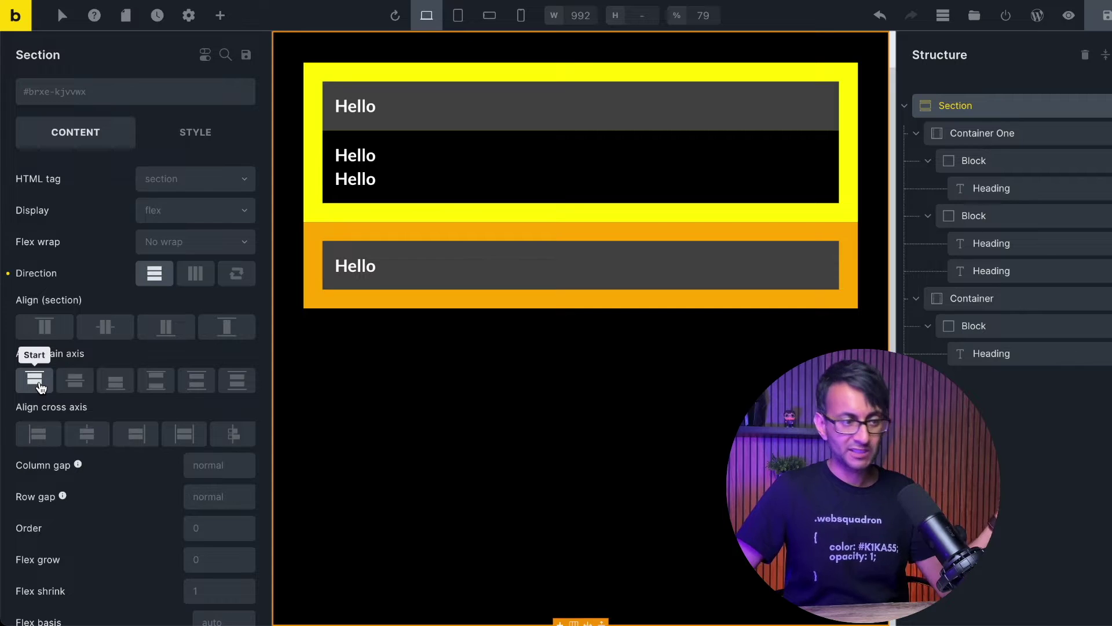
Try each of the section's Align main axis options, finishing on Start to keep containers at the top.
left_click(72, 385)
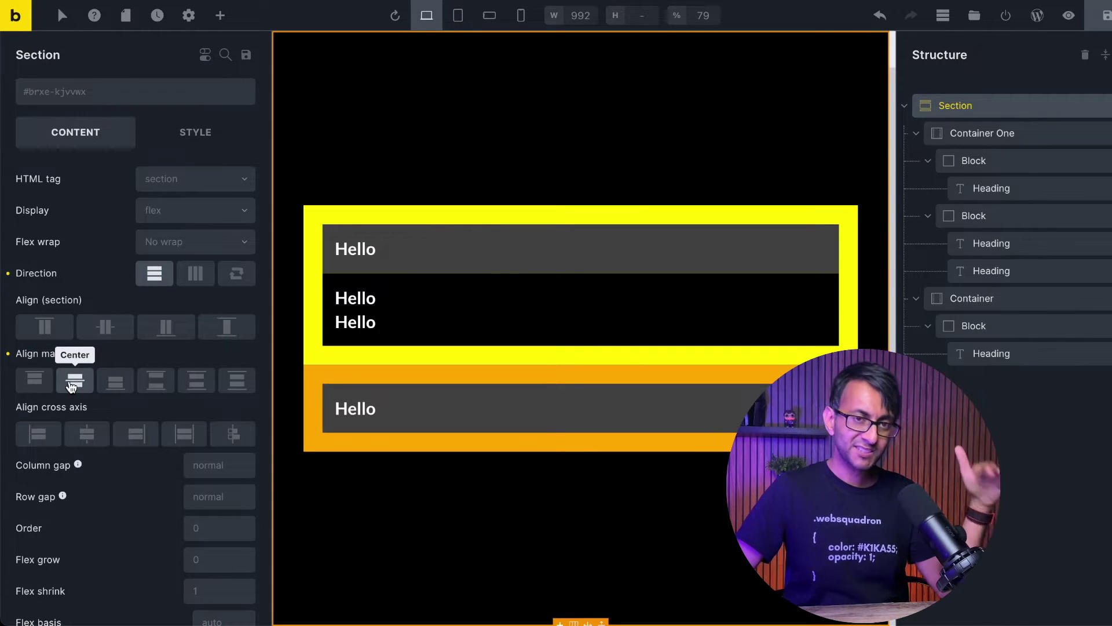
left_click(113, 387)
left_click(159, 383)
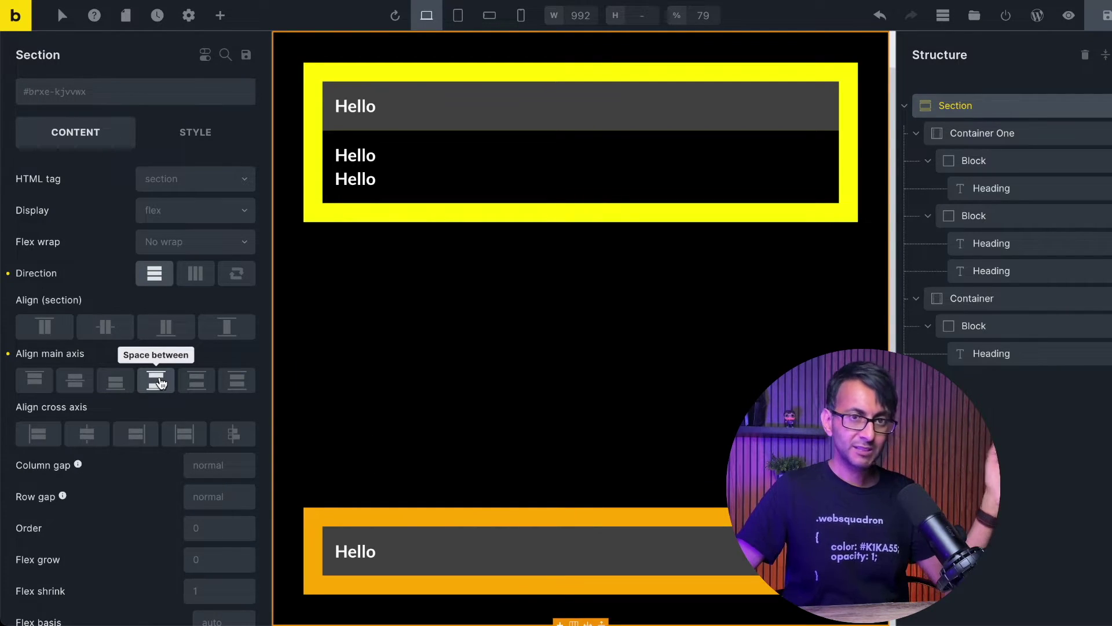
left_click(197, 382)
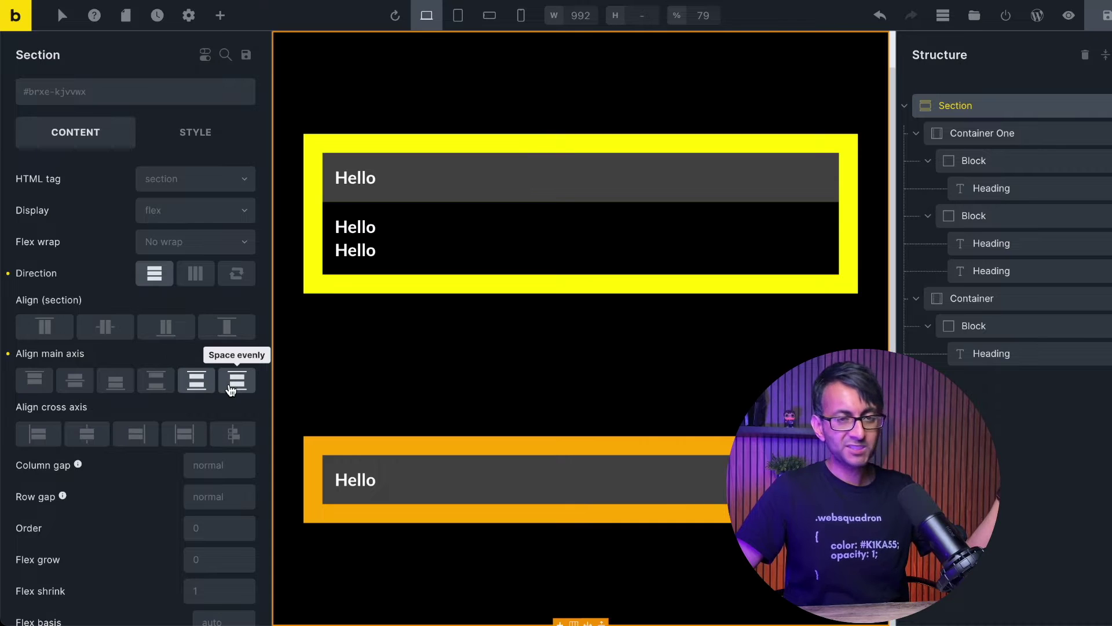
left_click(233, 387)
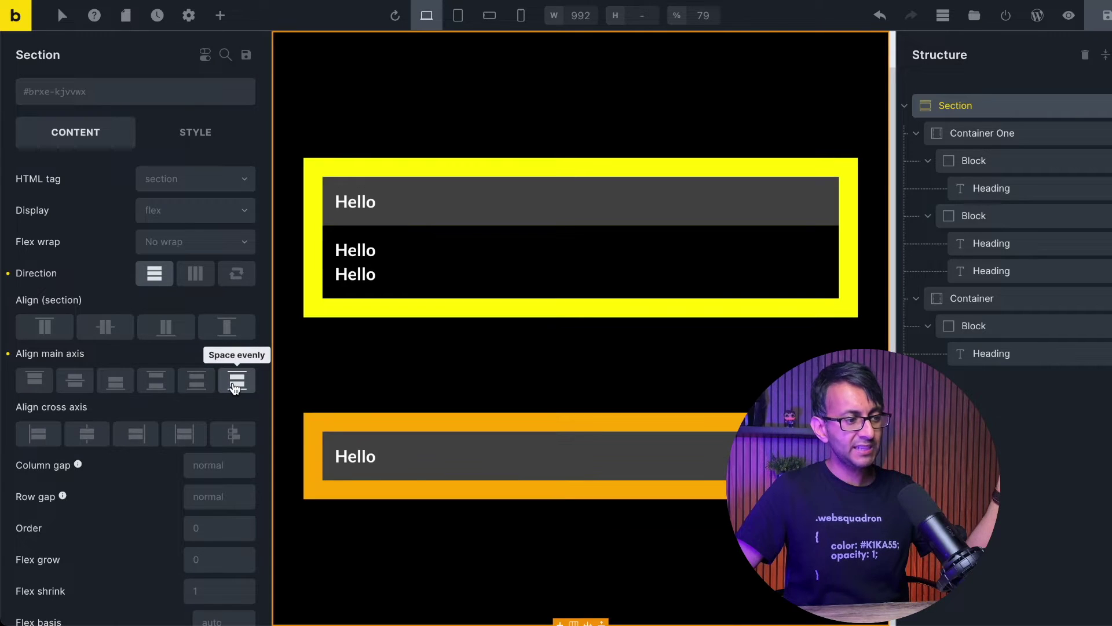
left_click(196, 383)
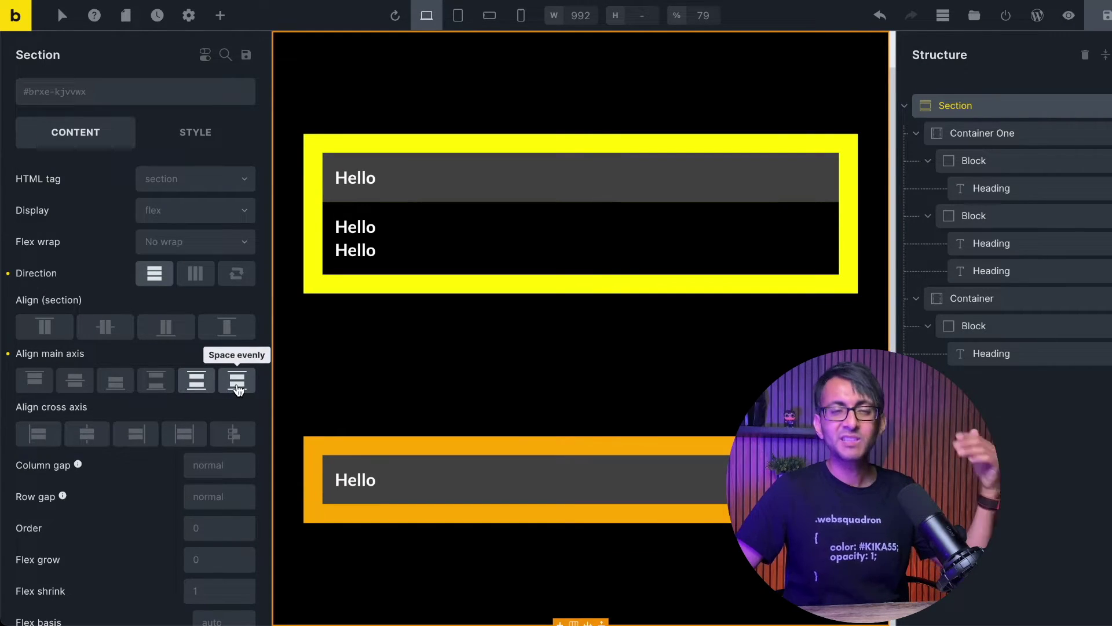
left_click(237, 387)
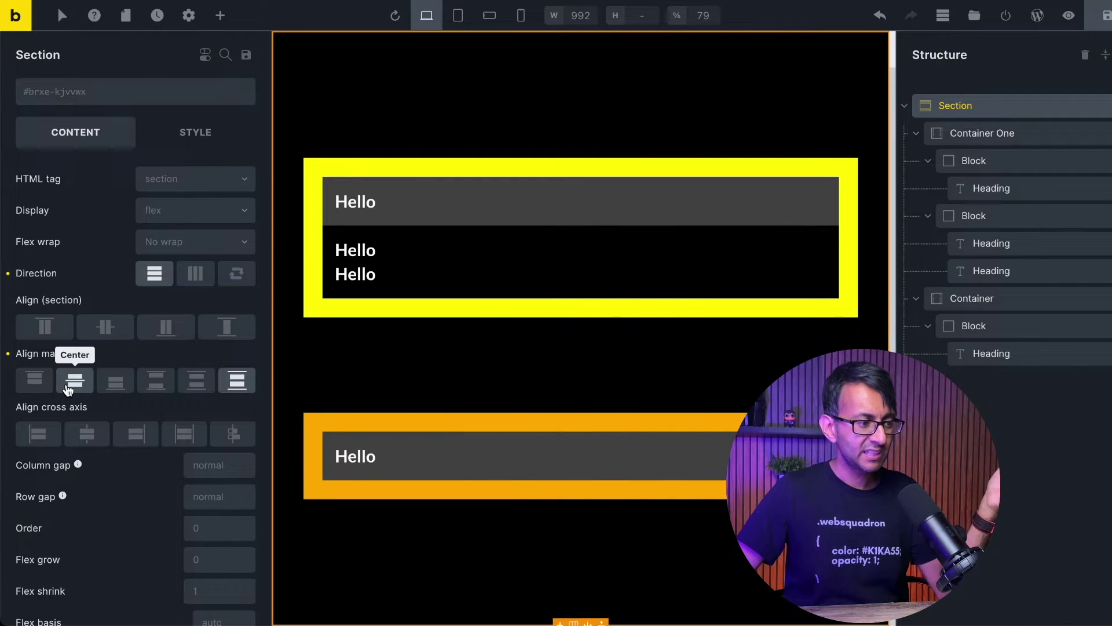
left_click(30, 387)
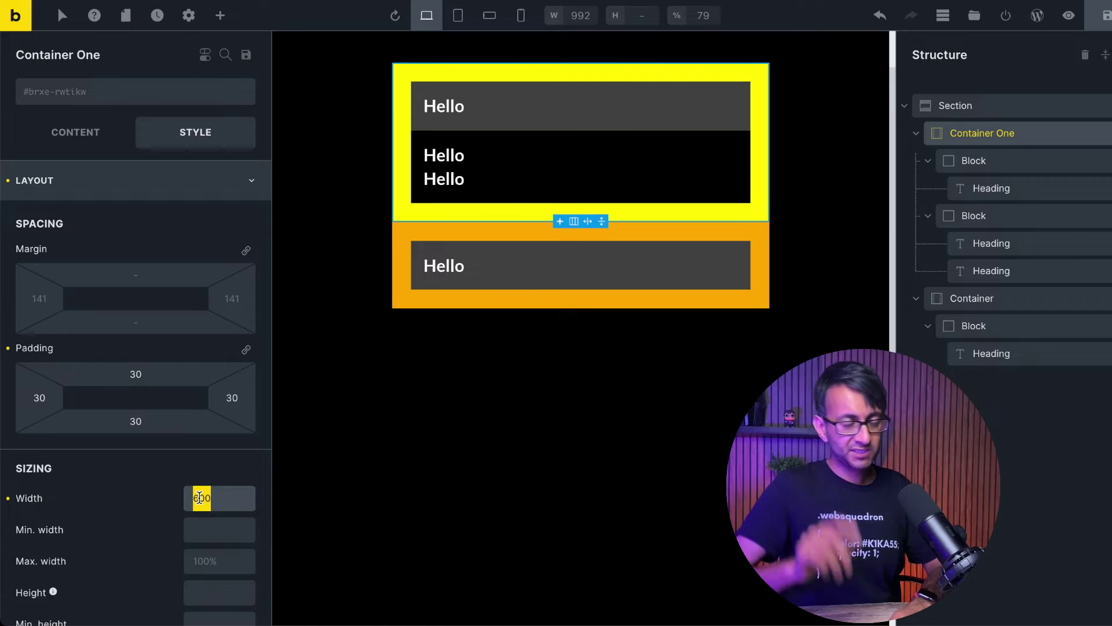
Set the widths of Container One and the orange Container to 400.
type("400")
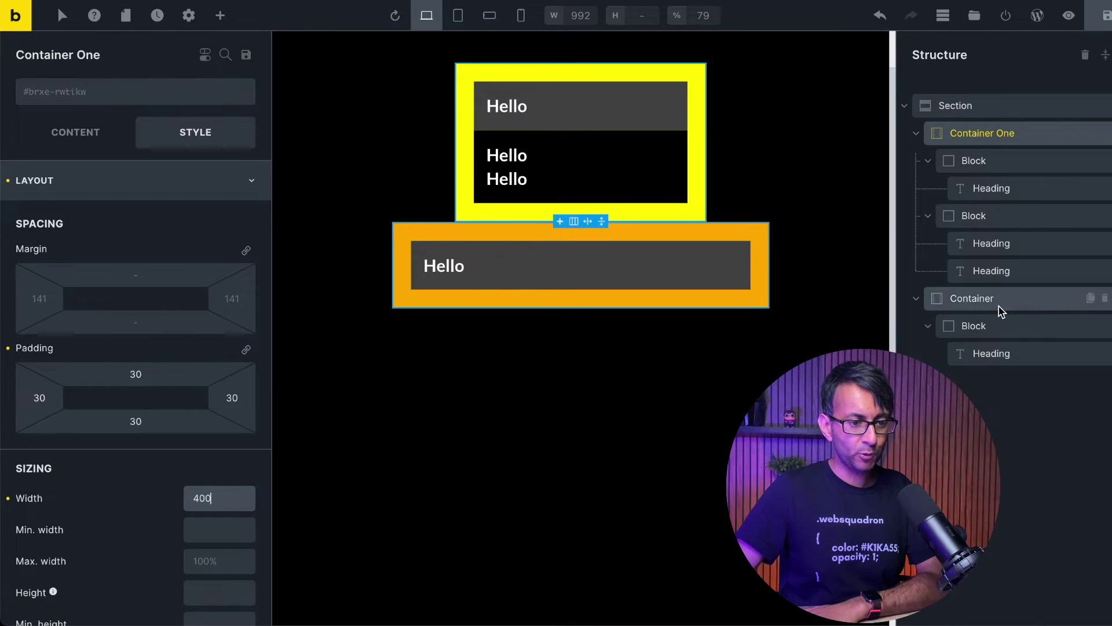
left_click(1001, 311)
double_click(204, 498)
type("4")
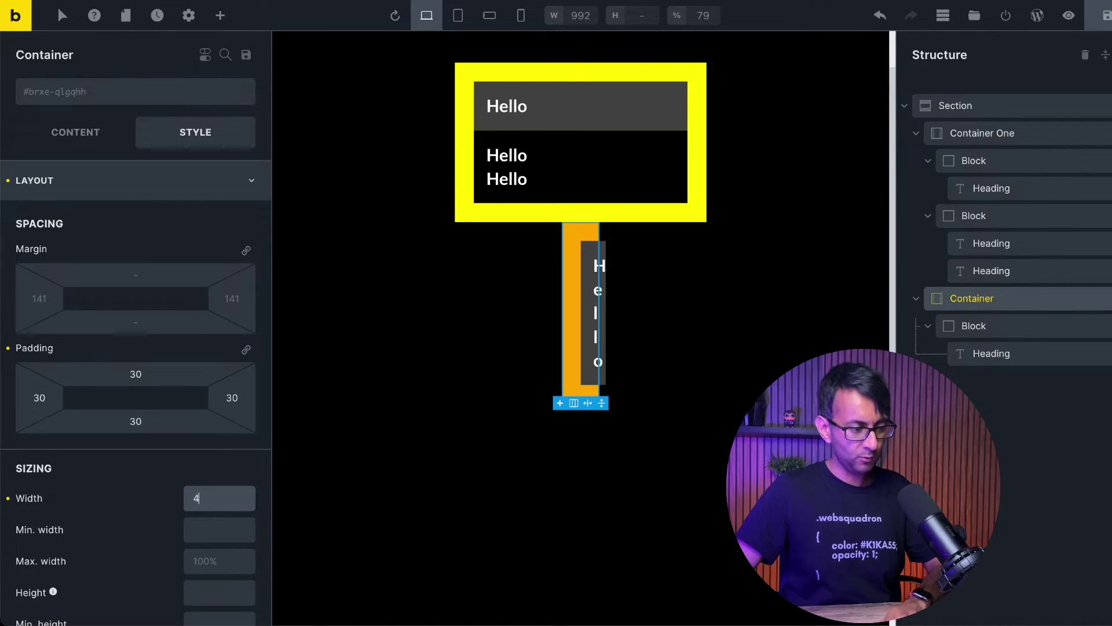
type("00")
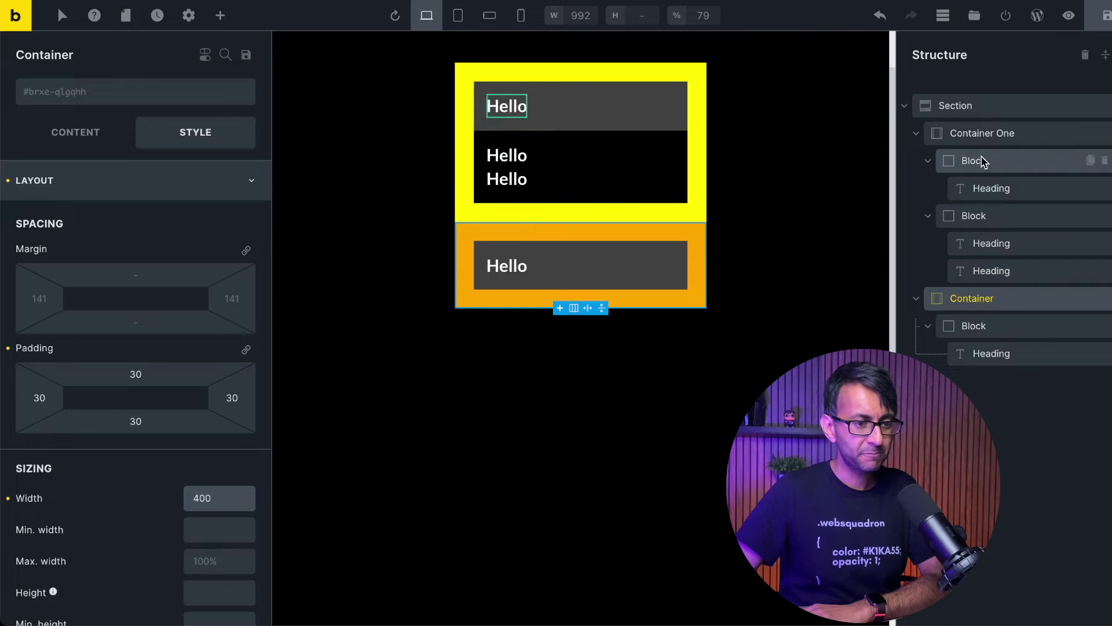
Try the section's alignment options, ending with both containers centred at the section's top.
left_click(994, 110)
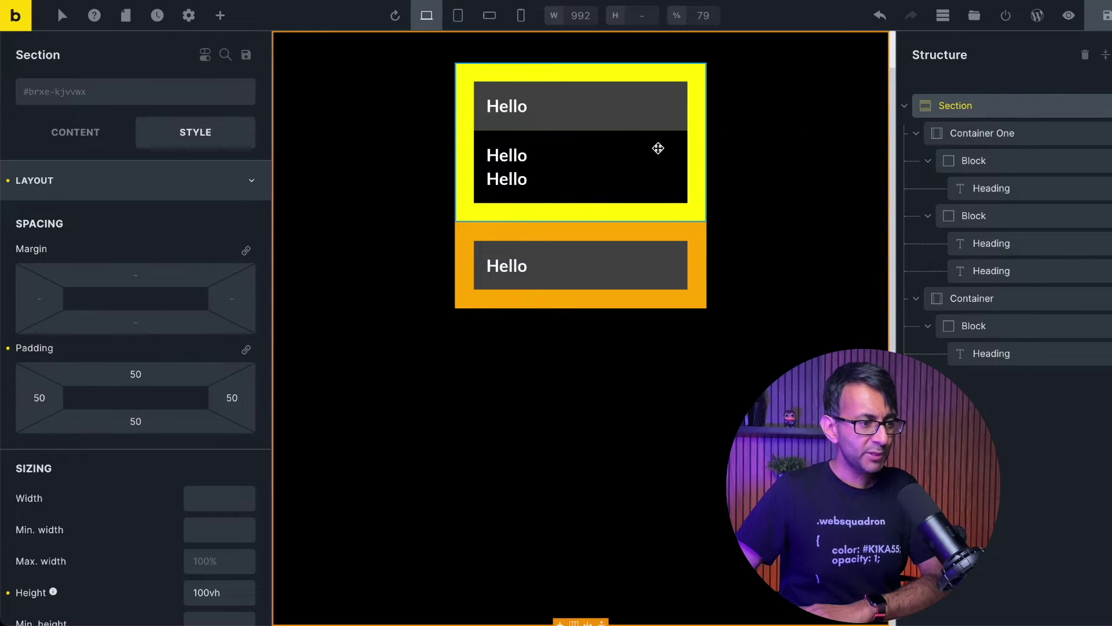
left_click(74, 124)
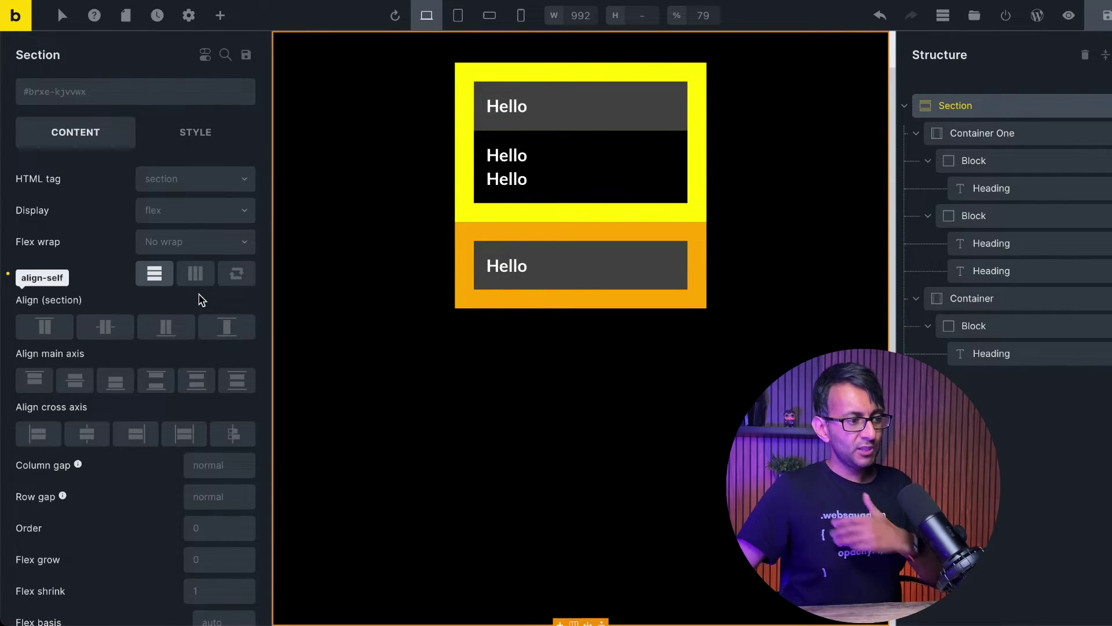
mouse_move(78, 464)
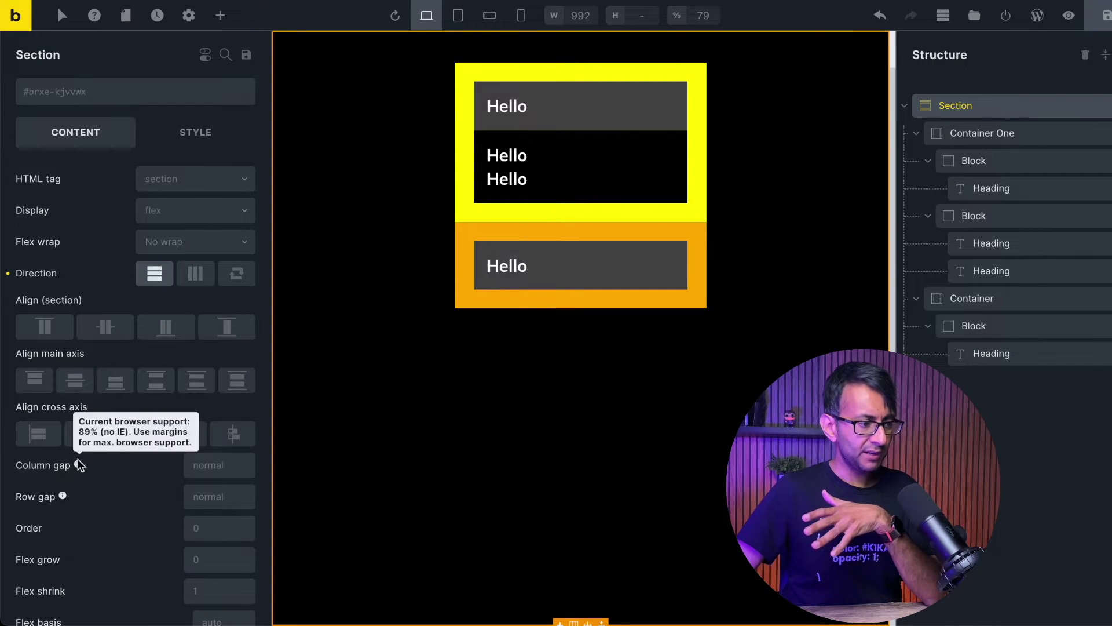
left_click(104, 328)
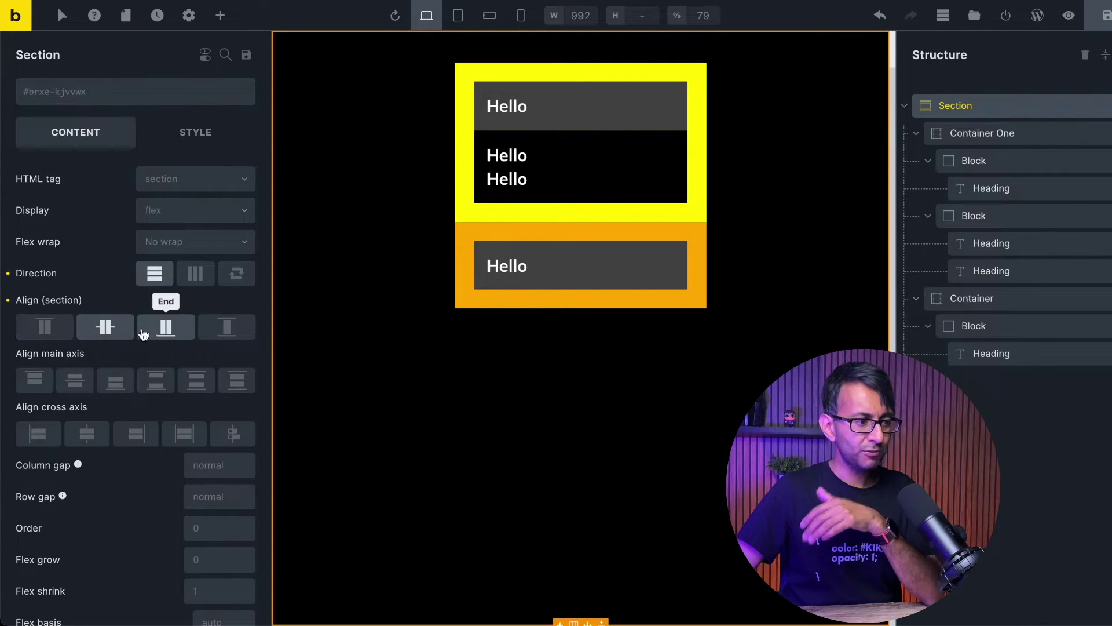
left_click(227, 327)
left_click(197, 381)
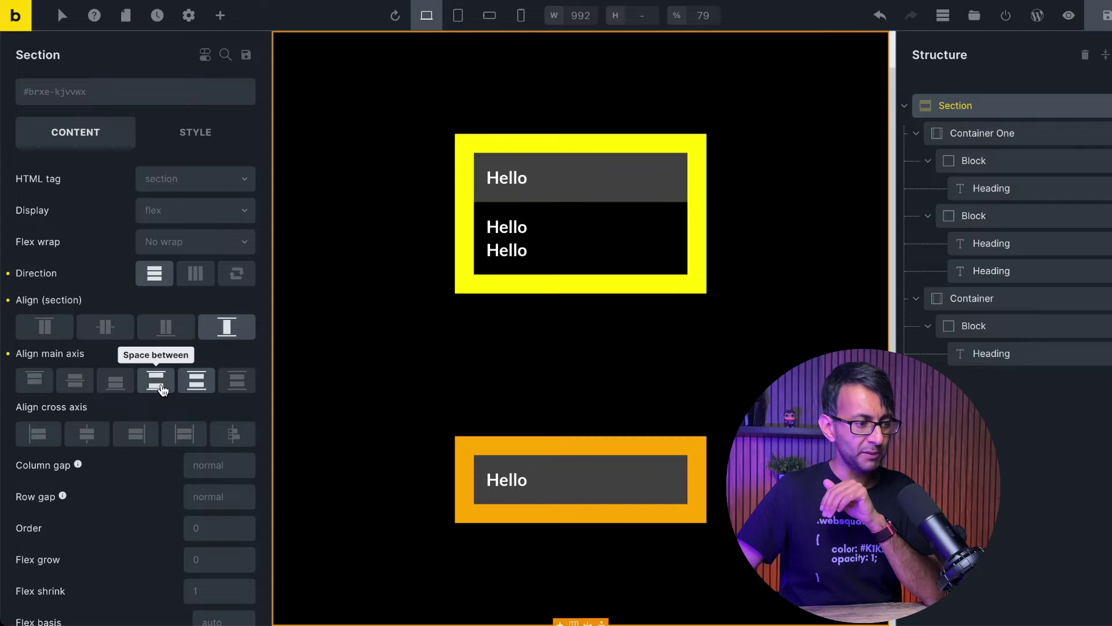
left_click(185, 391)
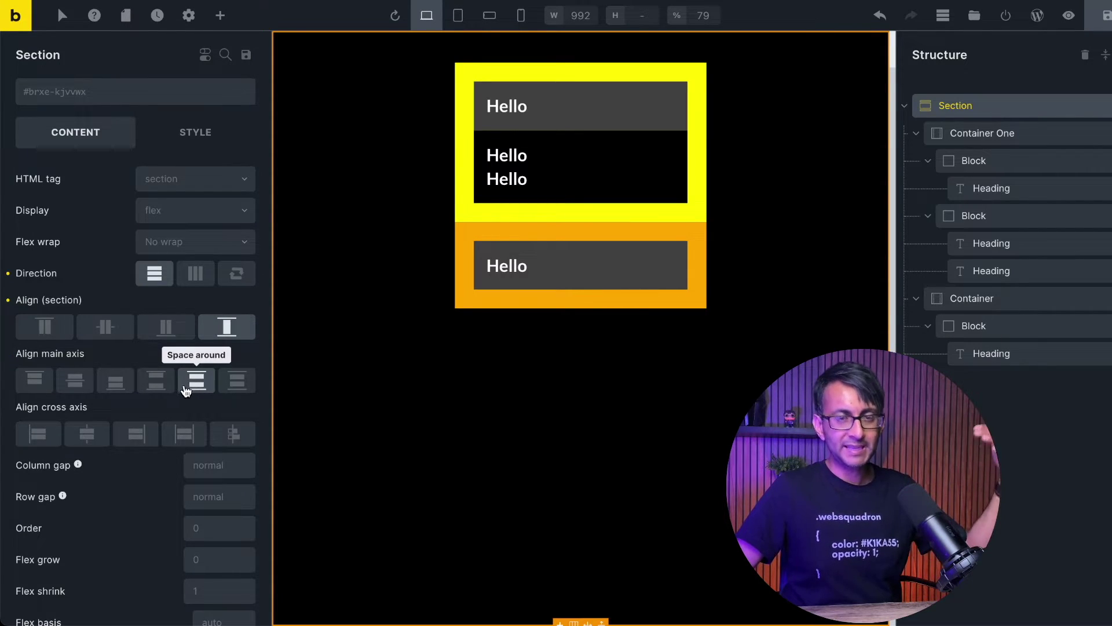
left_click(155, 435)
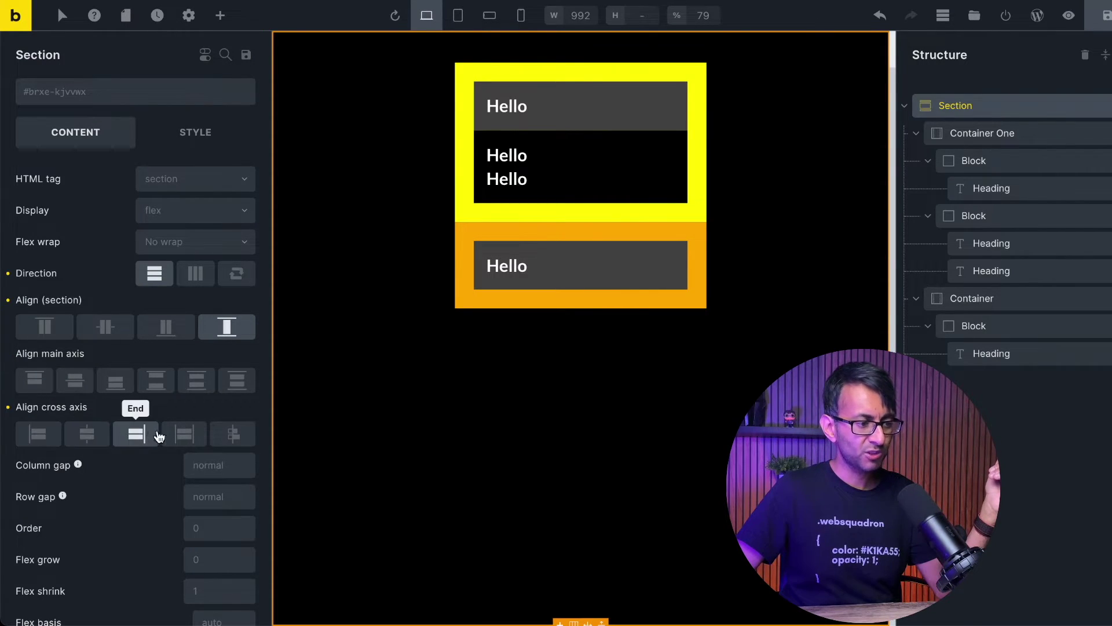
left_click(157, 436)
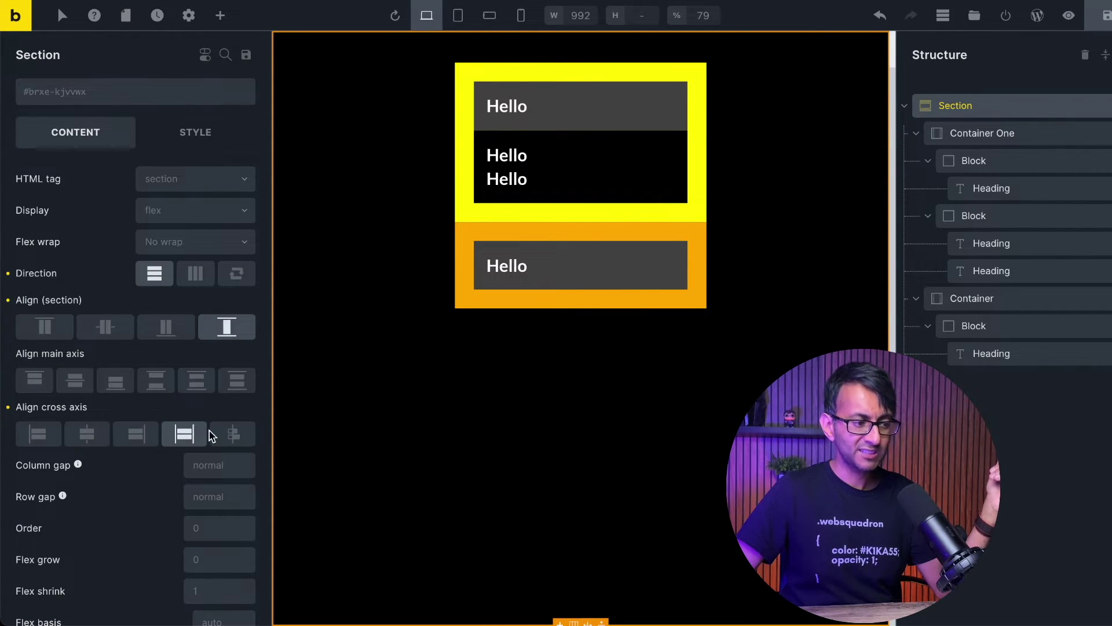
left_click(195, 318)
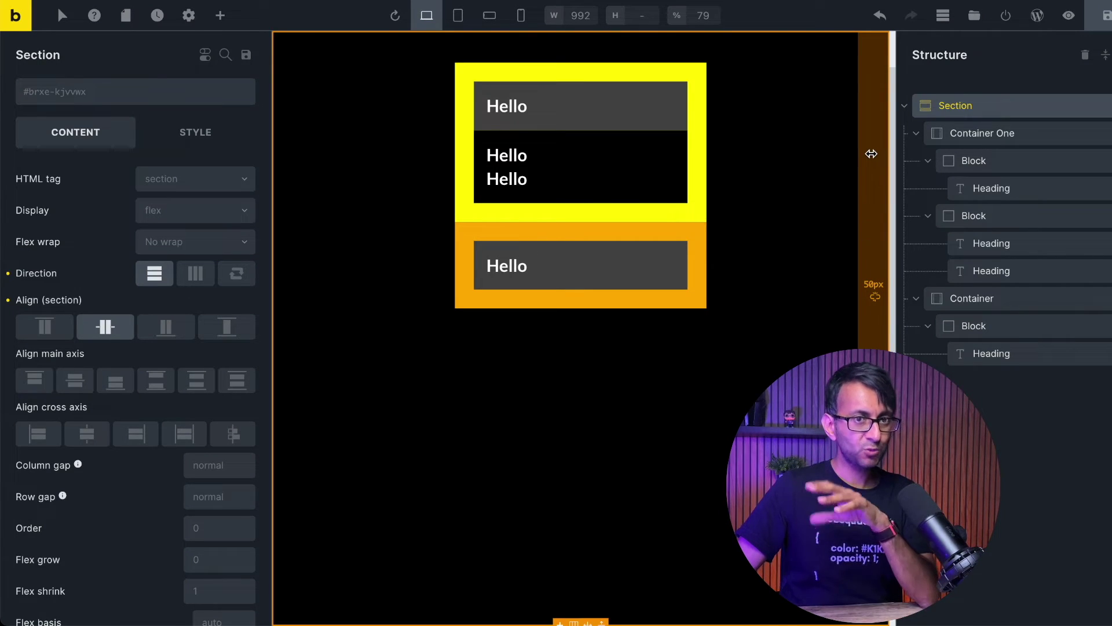
Set the Section's direction to Horizontal (row) so the yellow and orange containers sit side by side.
left_click(195, 282)
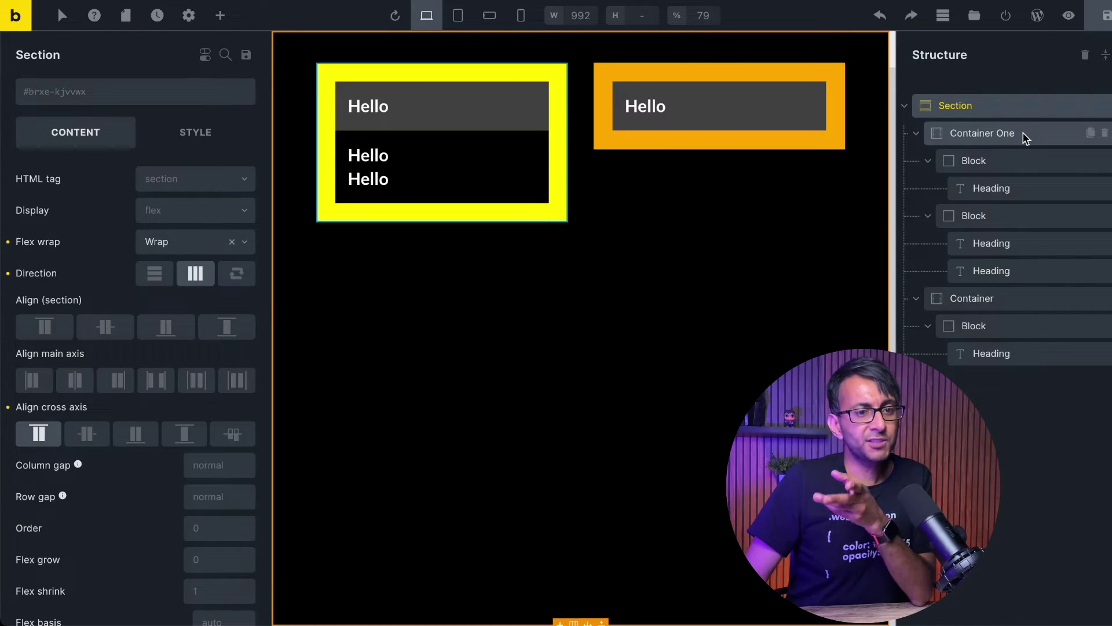
left_click(1025, 137)
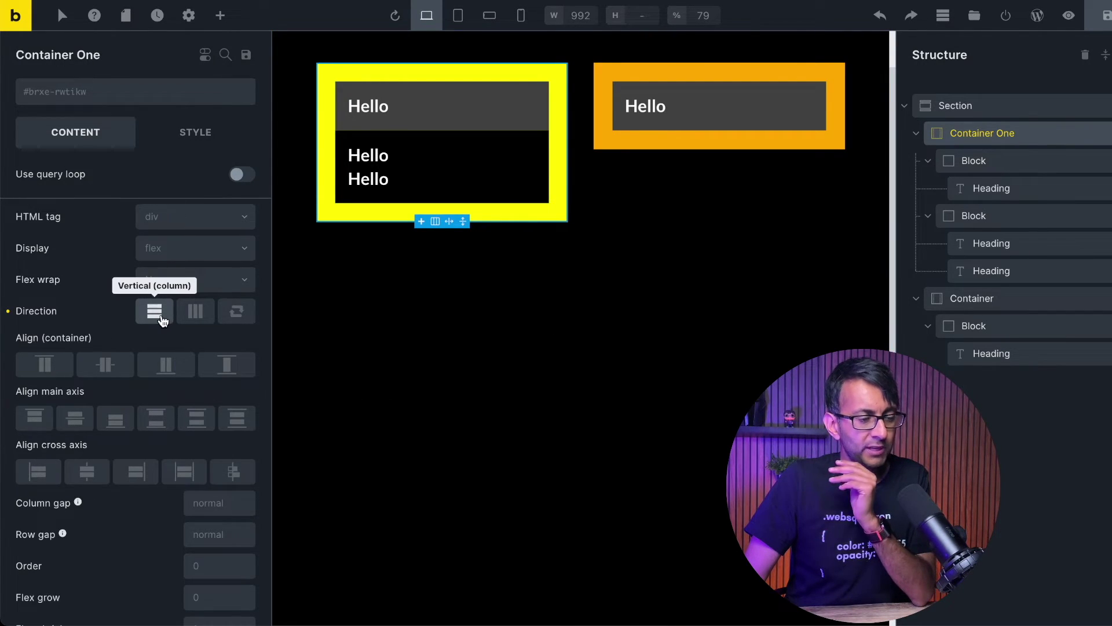
Lay Container One's Hello blocks in a row and set the Section's cross-axis alignment to Start.
left_click(196, 313)
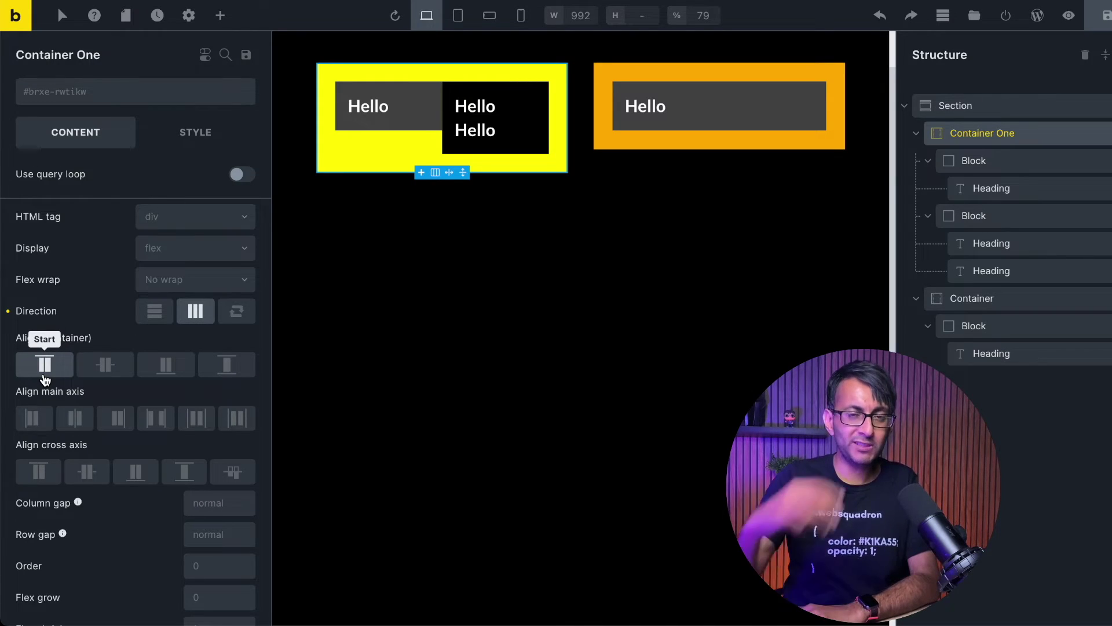
left_click(1027, 112)
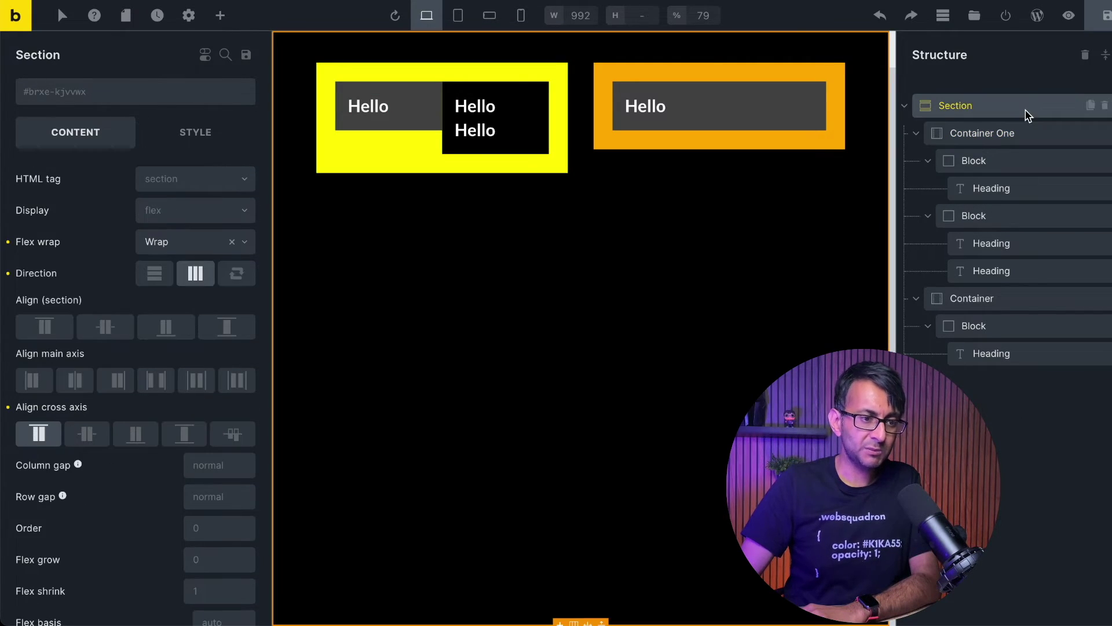
left_click(87, 436)
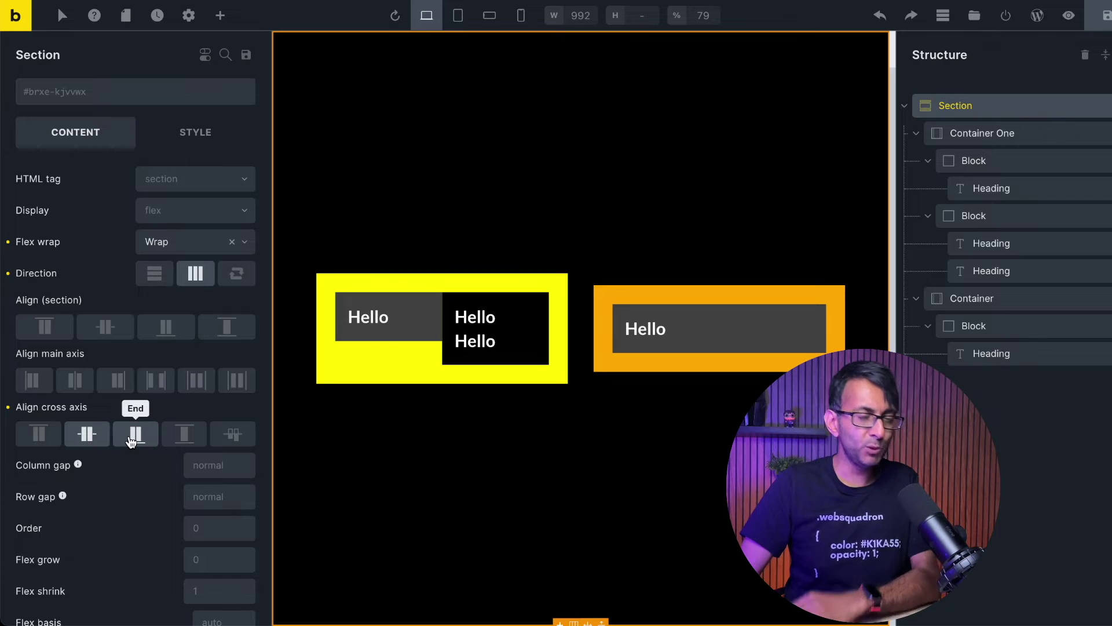
left_click(131, 440)
left_click(37, 436)
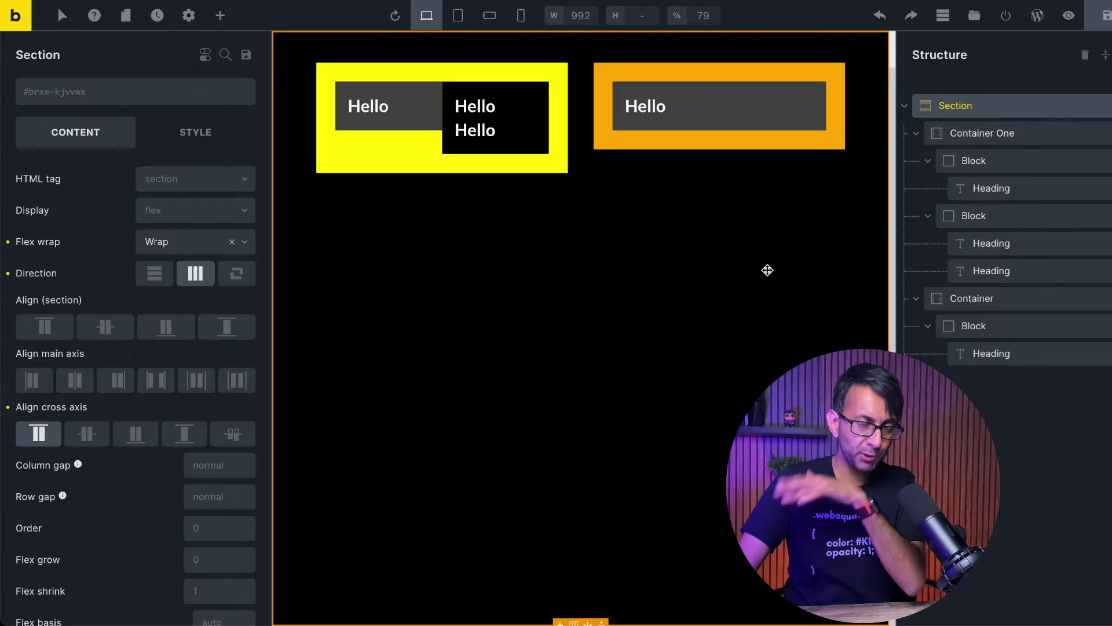
left_click(1016, 134)
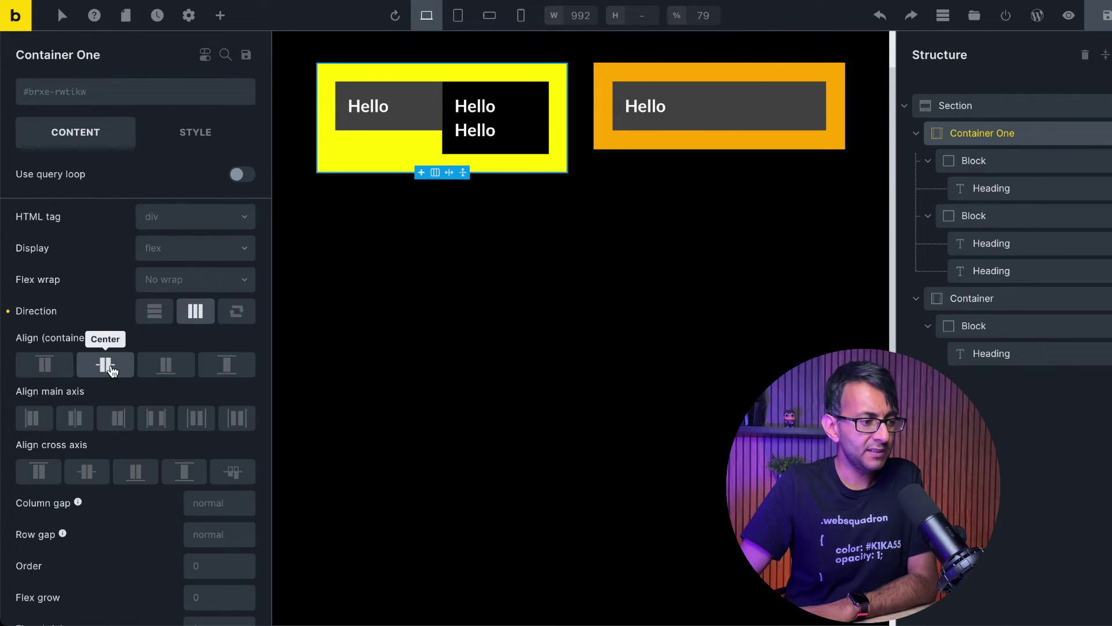
Set Container One's Align (container) to Center, placing it at the section's vertical middle.
left_click(110, 367)
left_click(166, 368)
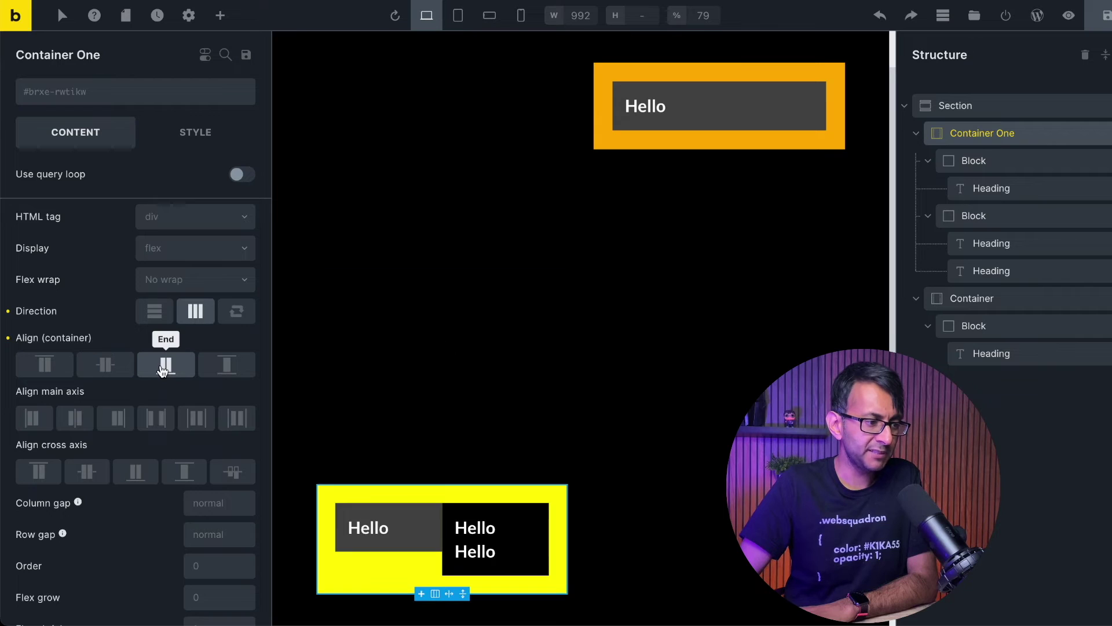
left_click(234, 367)
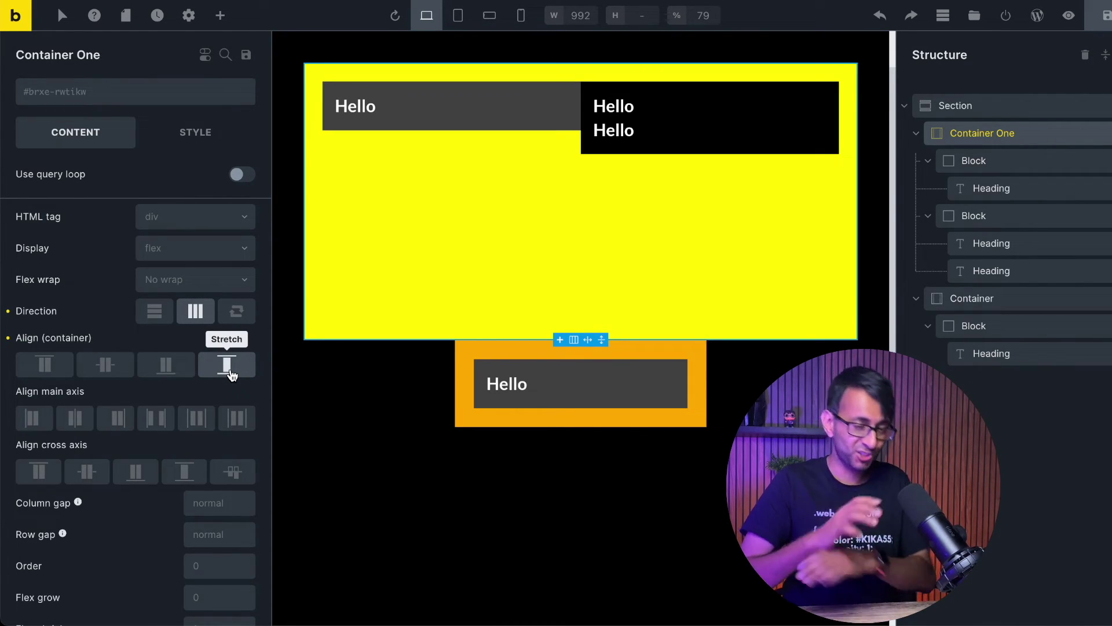
left_click(231, 371)
left_click(106, 370)
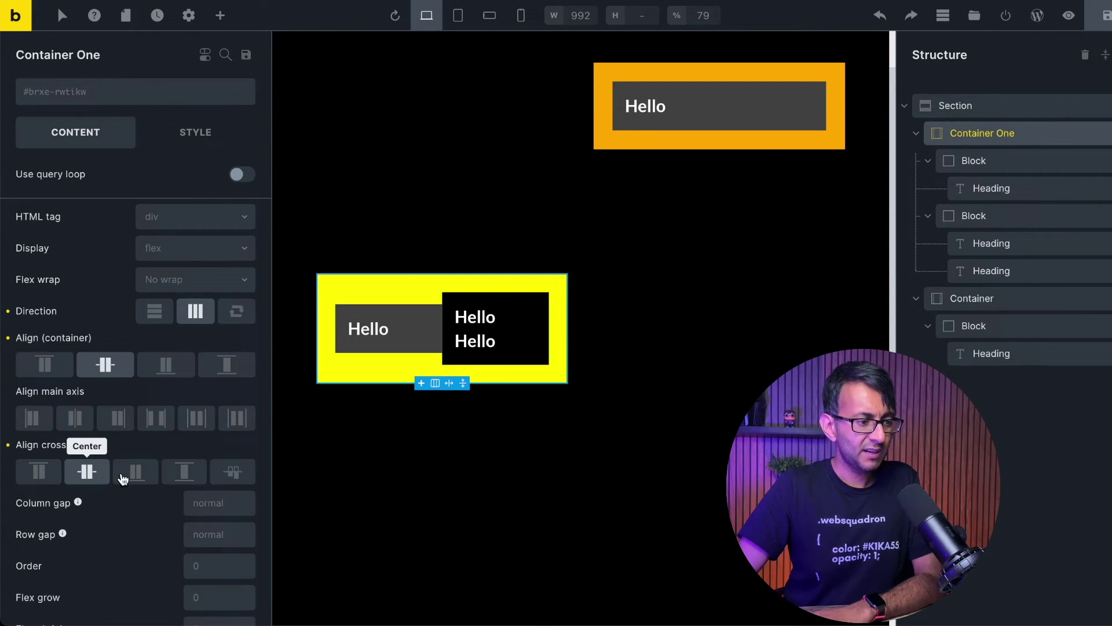
Set Container One's cross-axis alignment to Center and main-axis alignment to End.
left_click(136, 475)
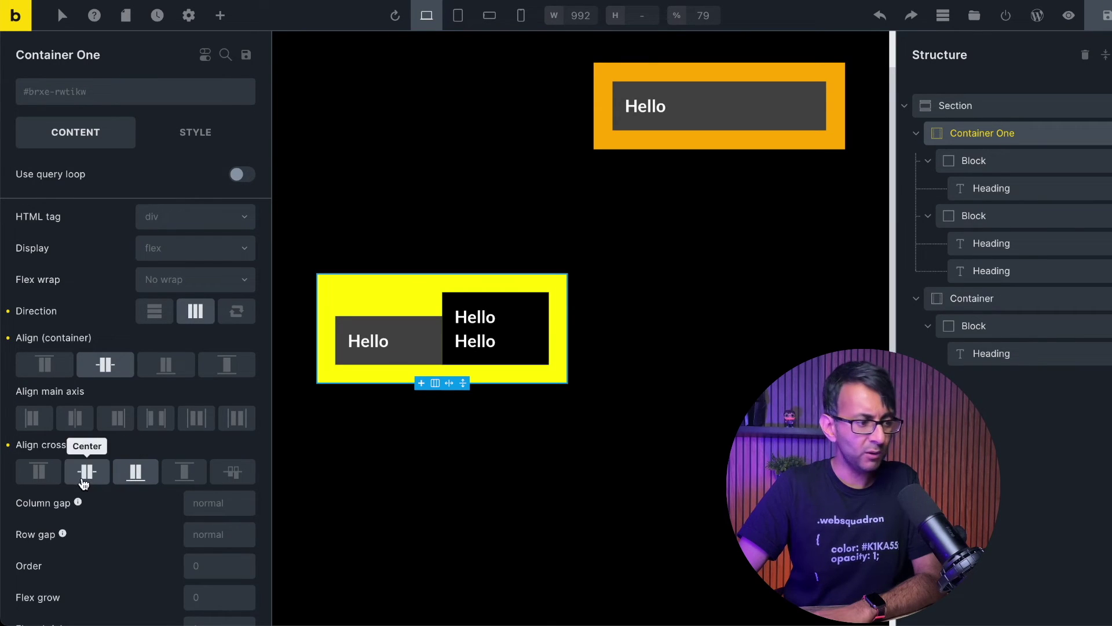
left_click(47, 477)
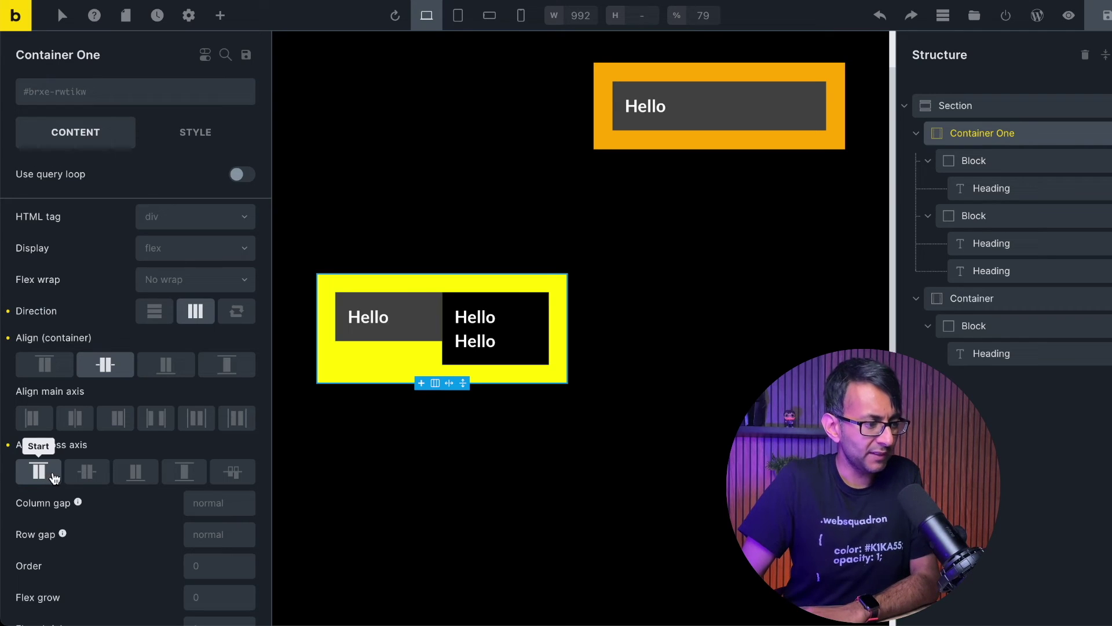
left_click(82, 475)
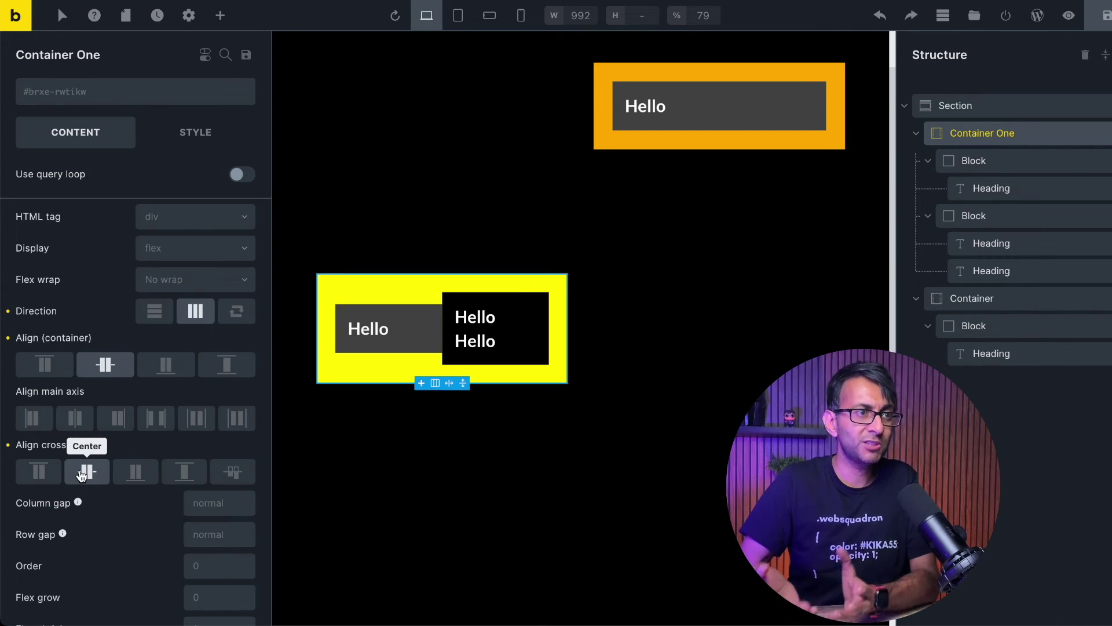
left_click(118, 417)
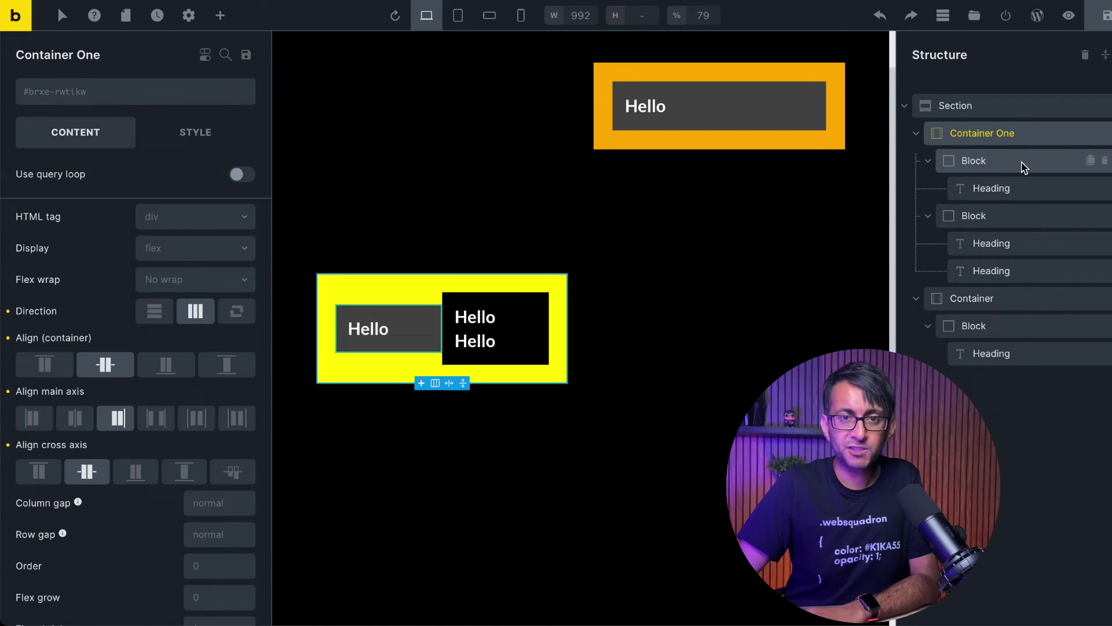
Set the charcoal Hello block's direction to Horizontal (row), leaving its main-axis alignment cleared.
left_click(985, 161)
left_click(196, 313)
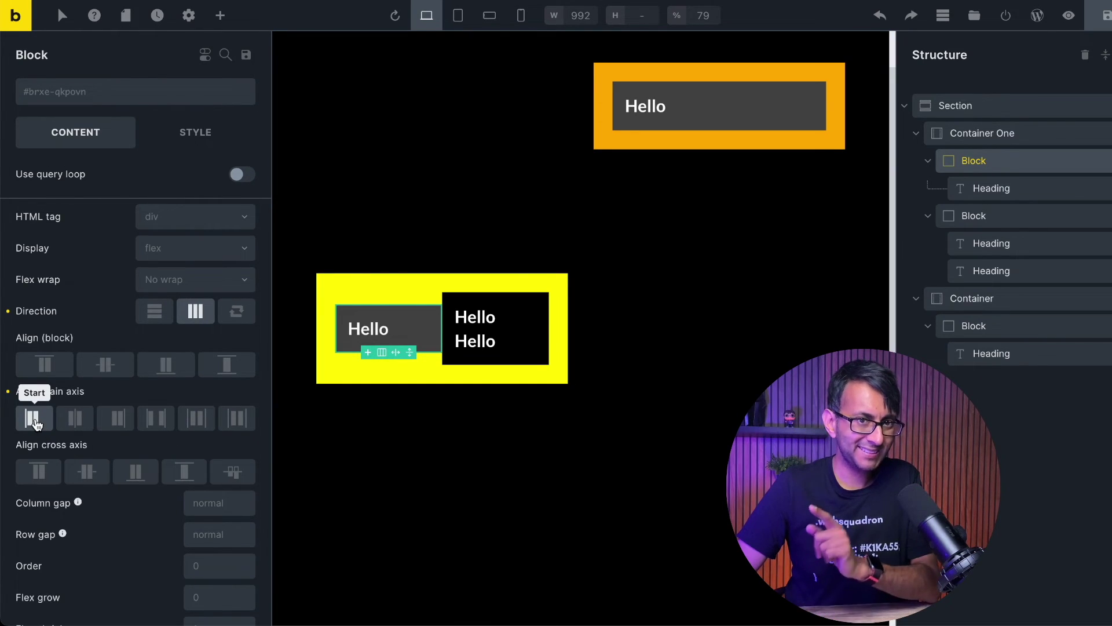
left_click(76, 422)
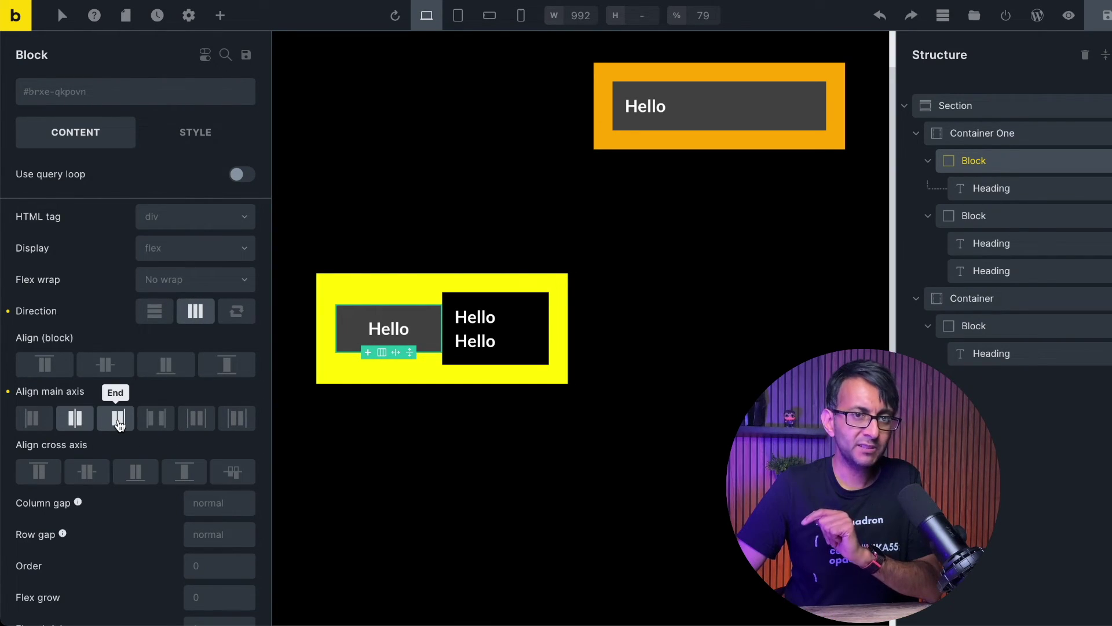
left_click(118, 420)
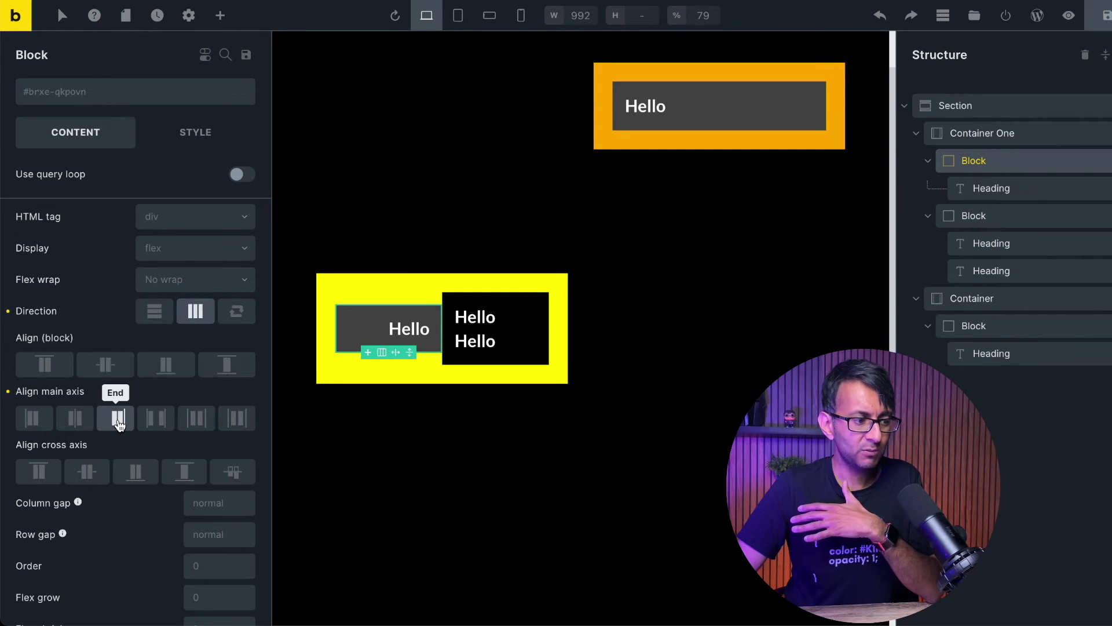
left_click(118, 420)
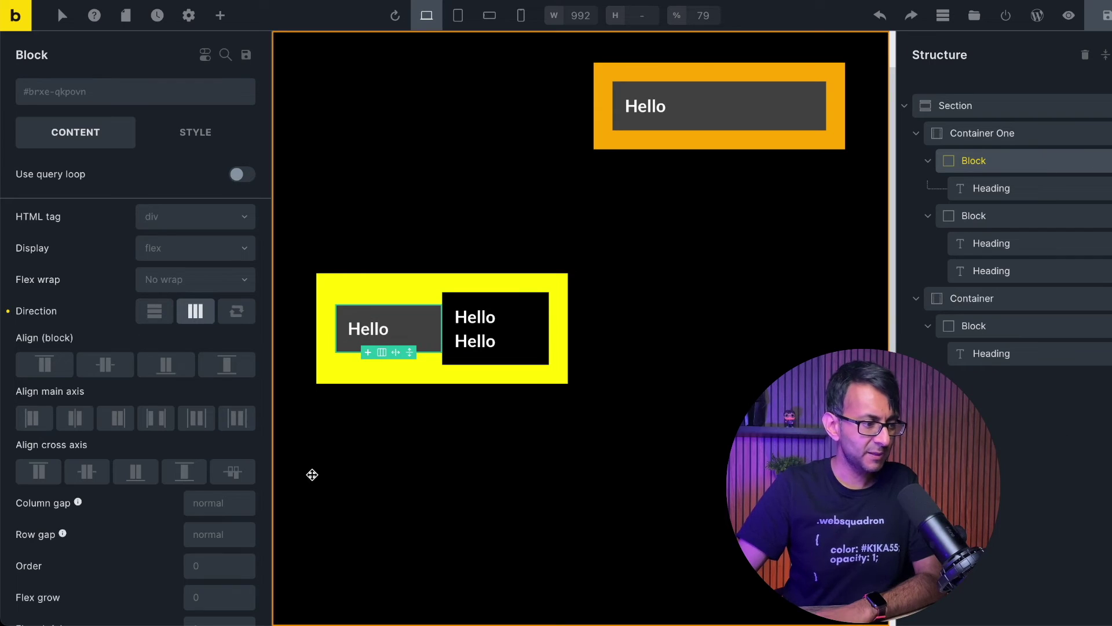
left_click(311, 472)
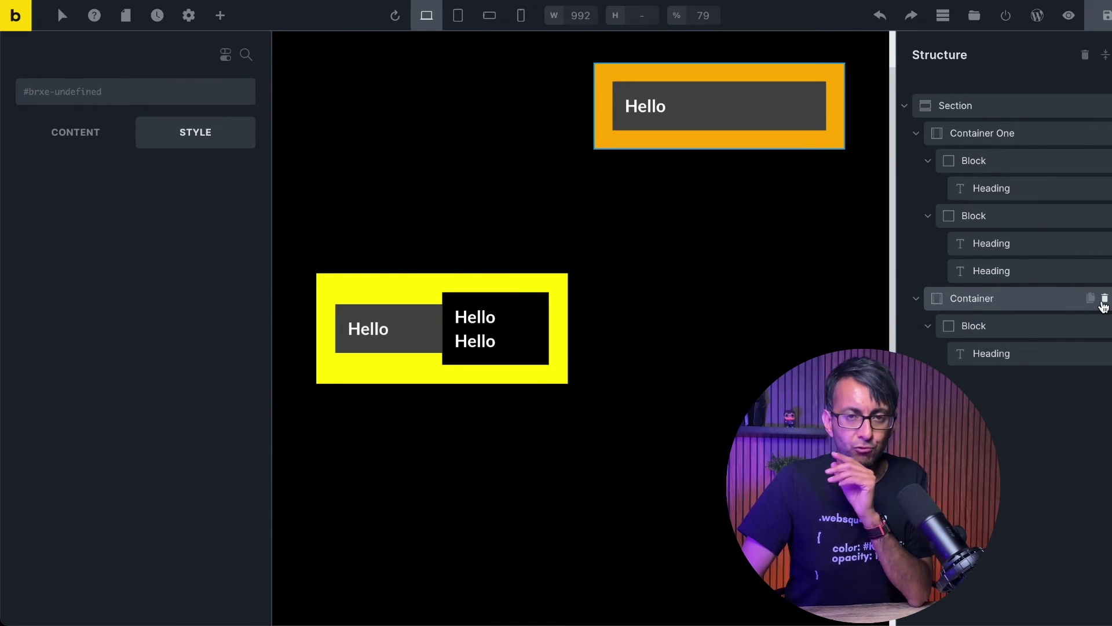
Delete the orange container, align Container One to Start, and give it a 50 column gap.
left_click(1104, 299)
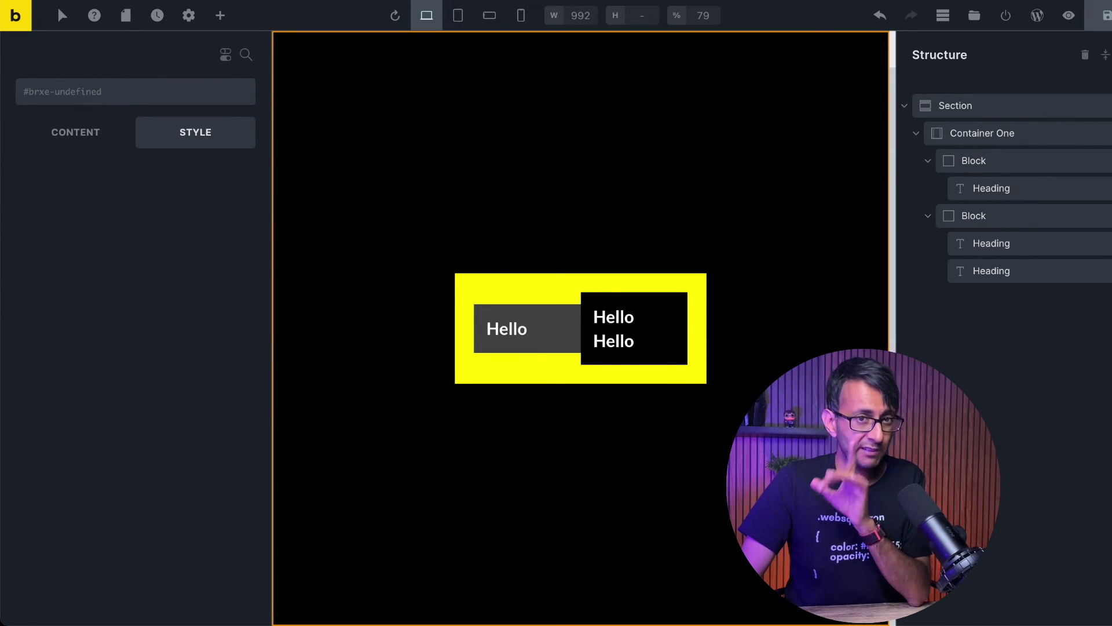
left_click(1020, 140)
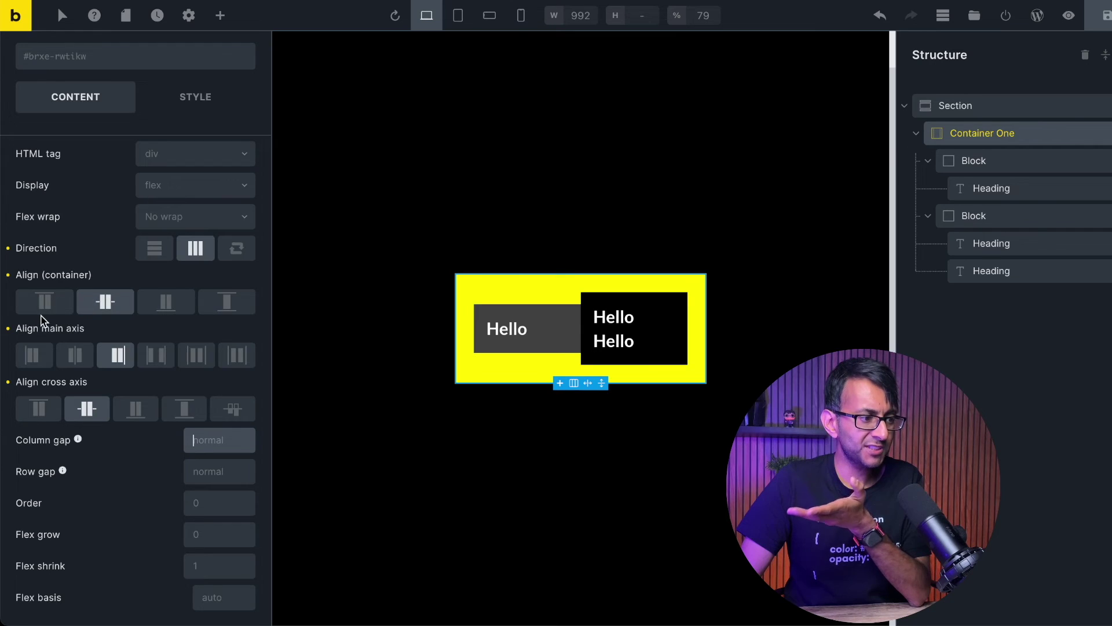
left_click(55, 309)
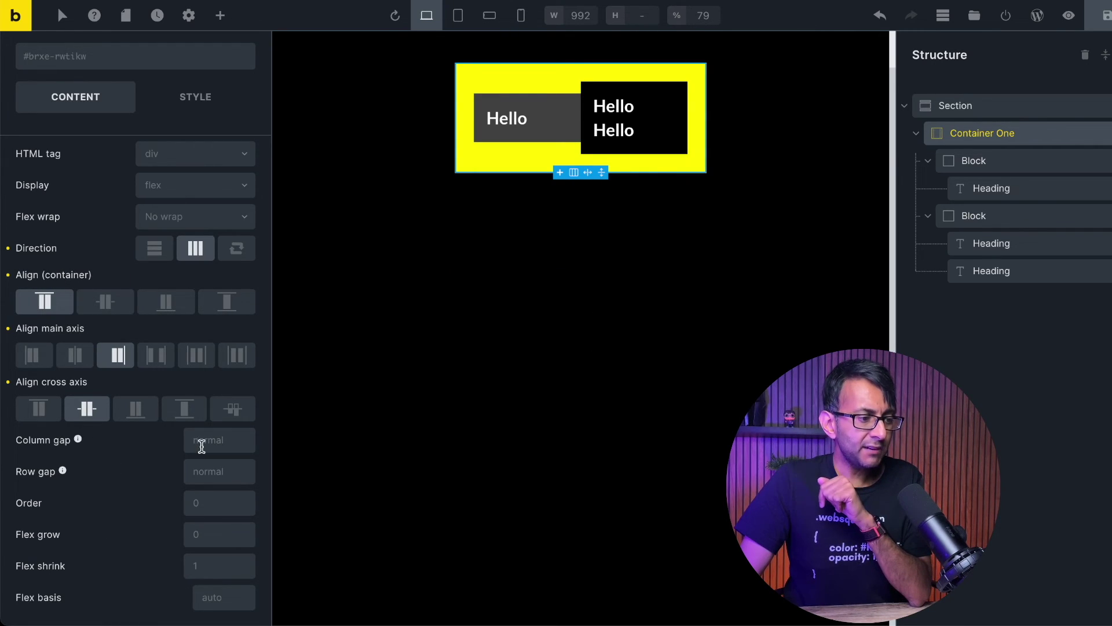
left_click(202, 443)
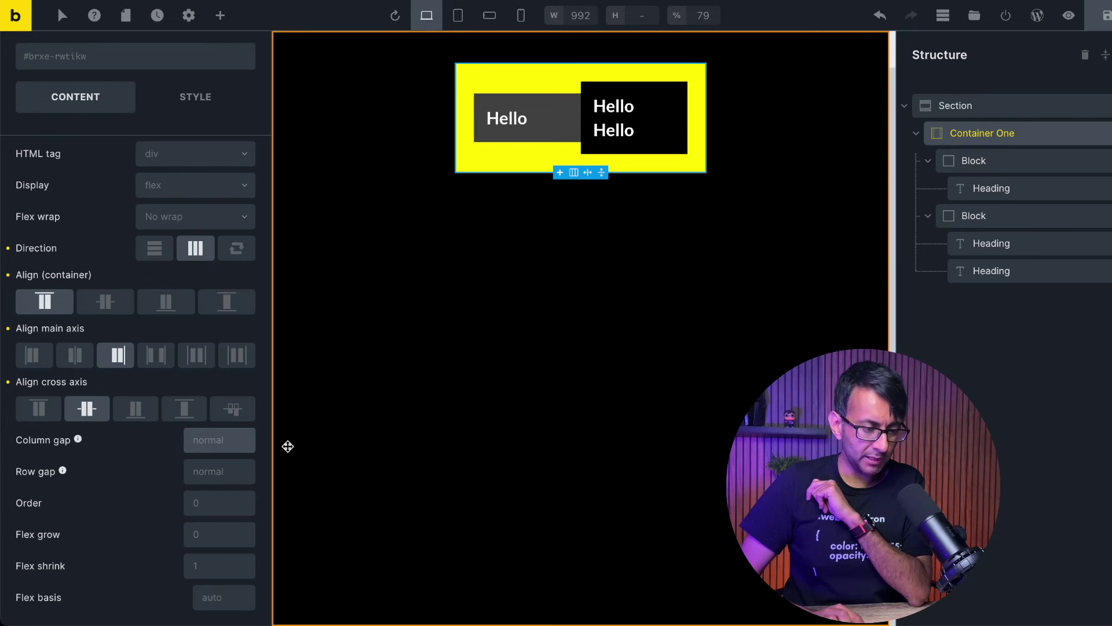
type("50")
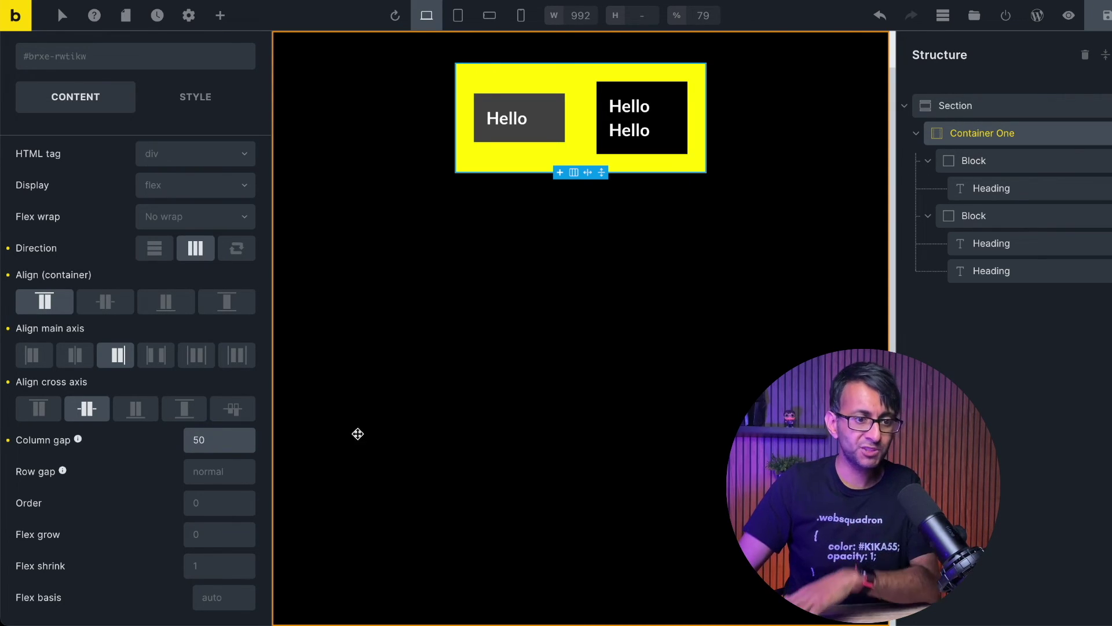
Duplicate Container One and set the original's direction to Vertical (column).
mouse_move(1091, 138)
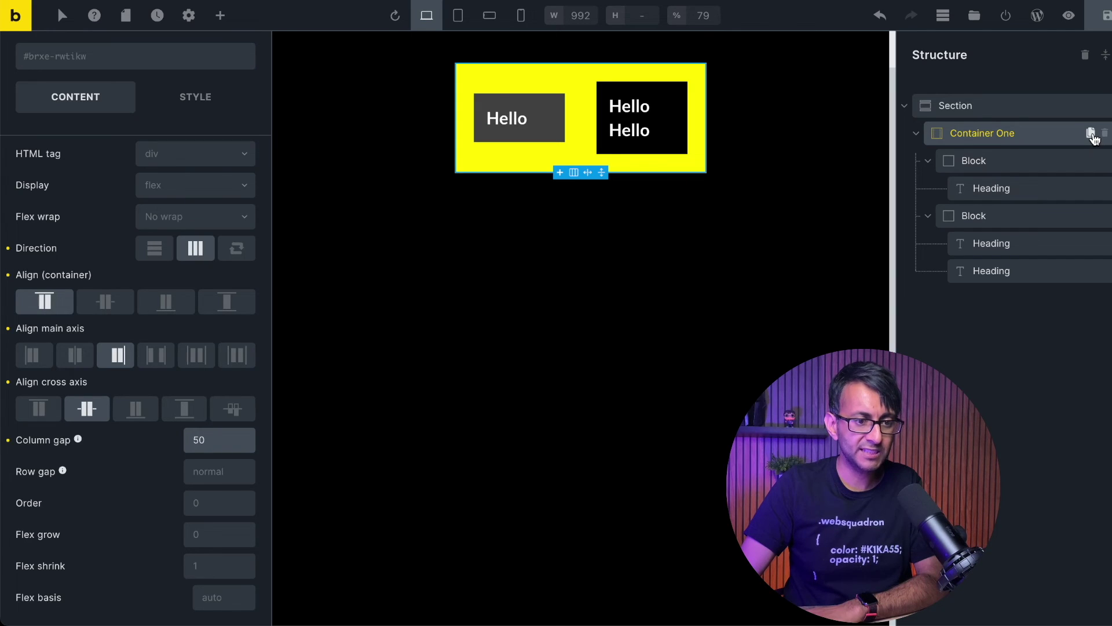
left_click(1092, 134)
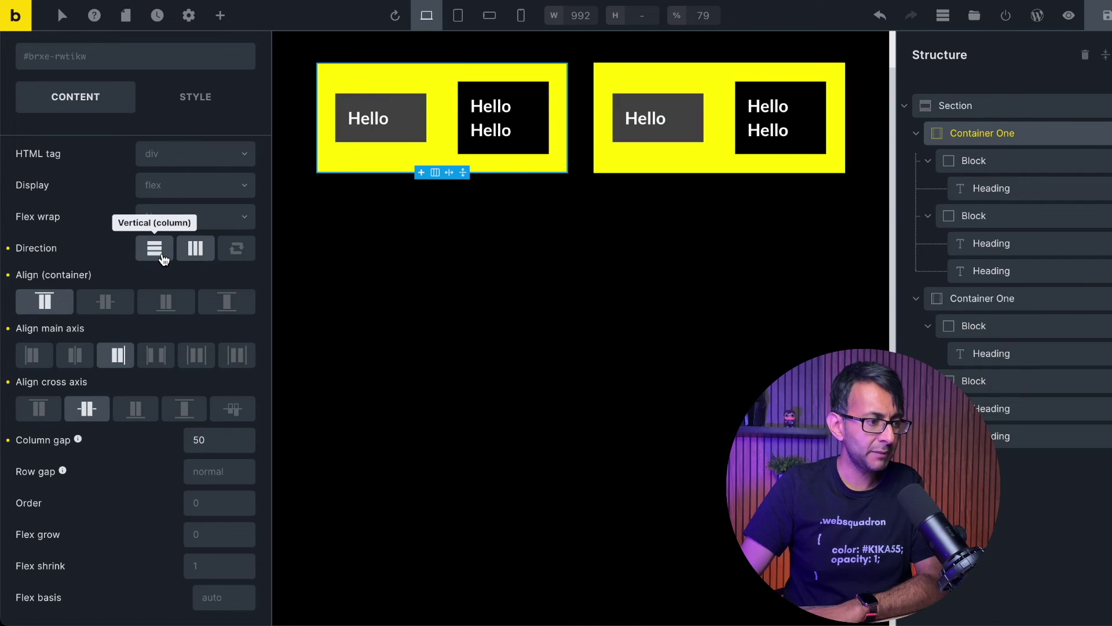
left_click(162, 256)
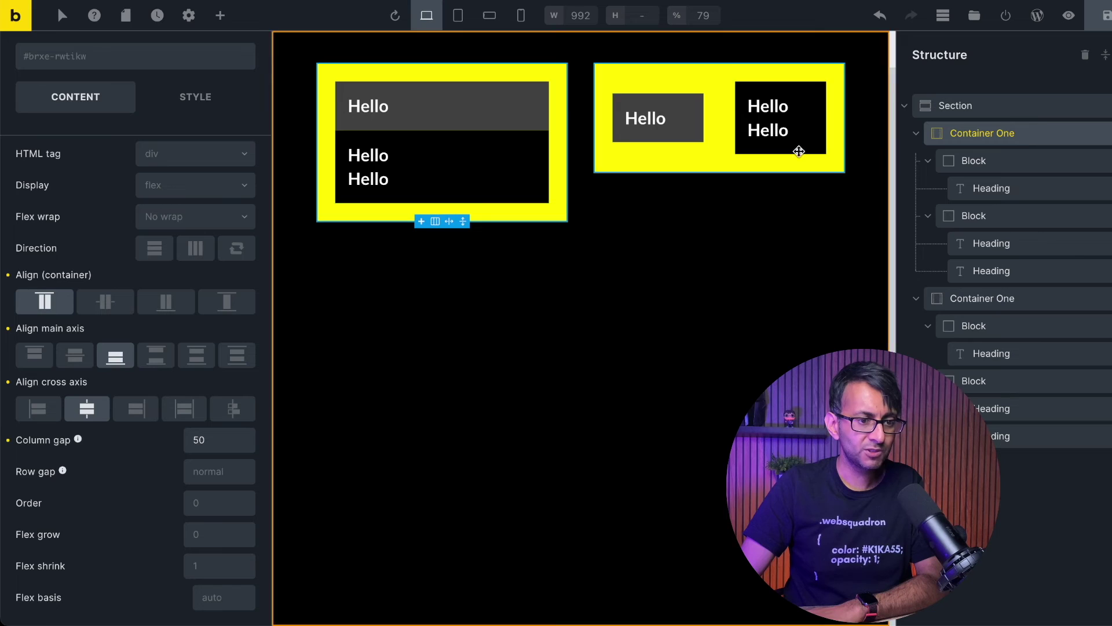
Set the Section's direction to Vertical (column) with a 50 row gap.
left_click(1016, 113)
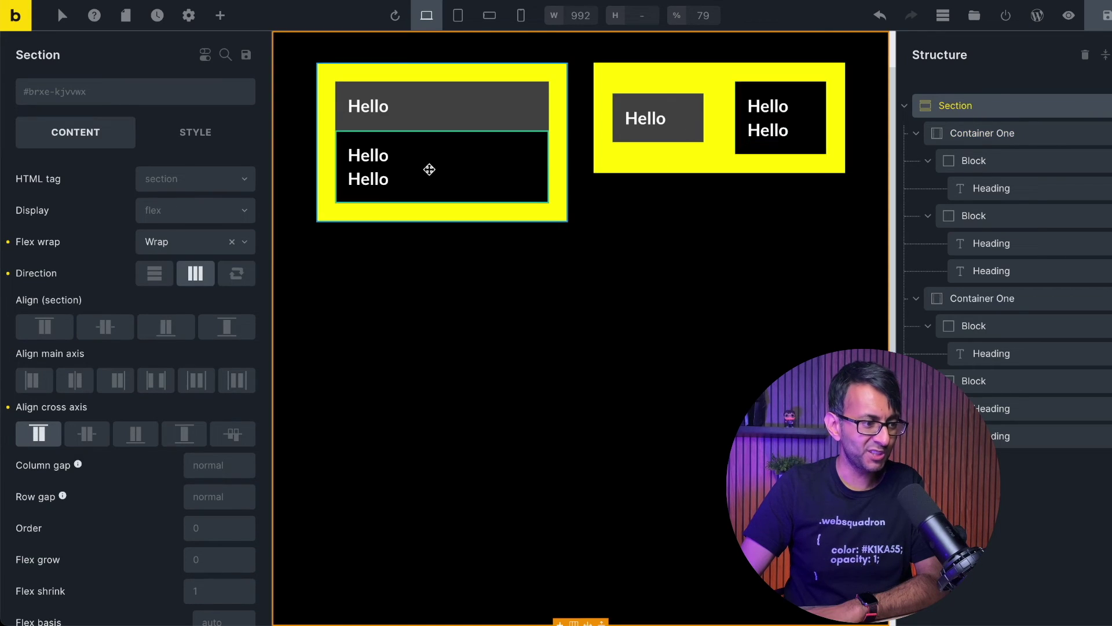
left_click(161, 278)
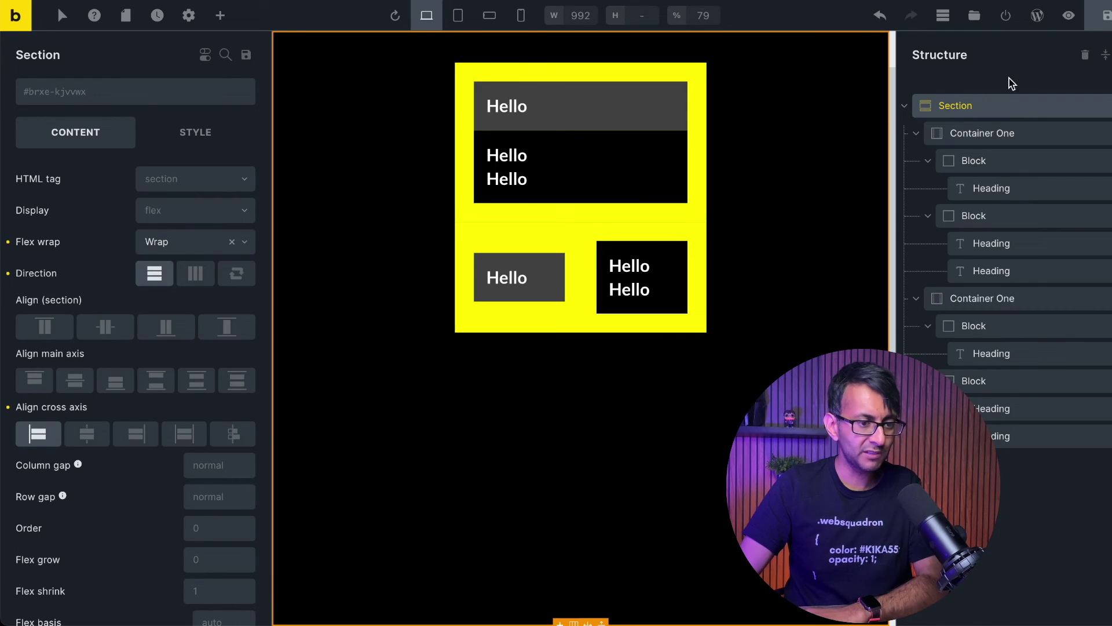
type("50")
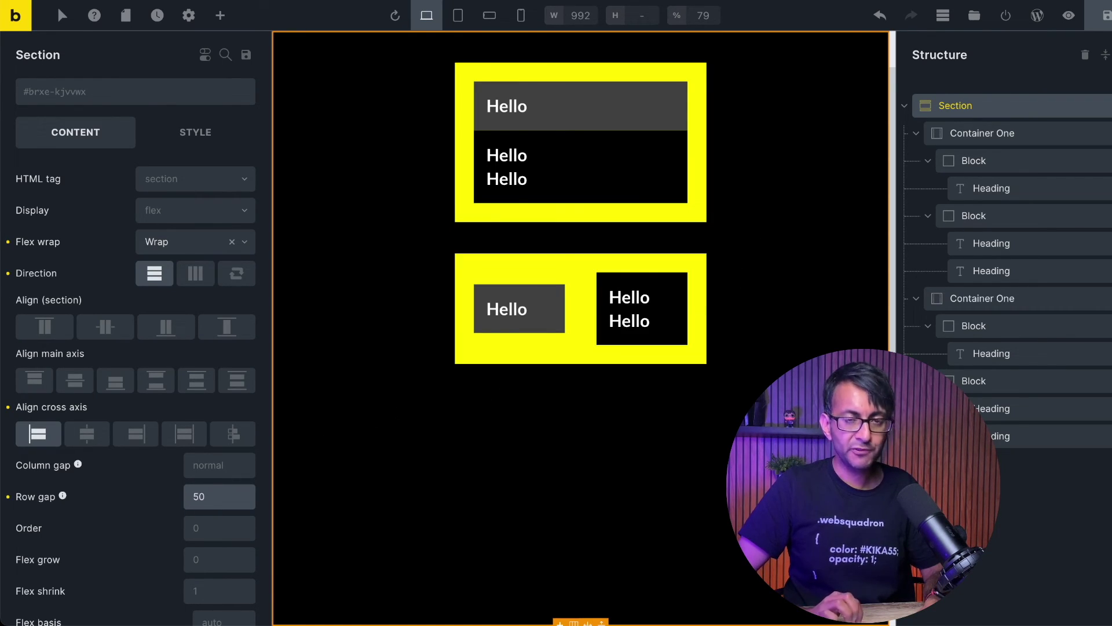